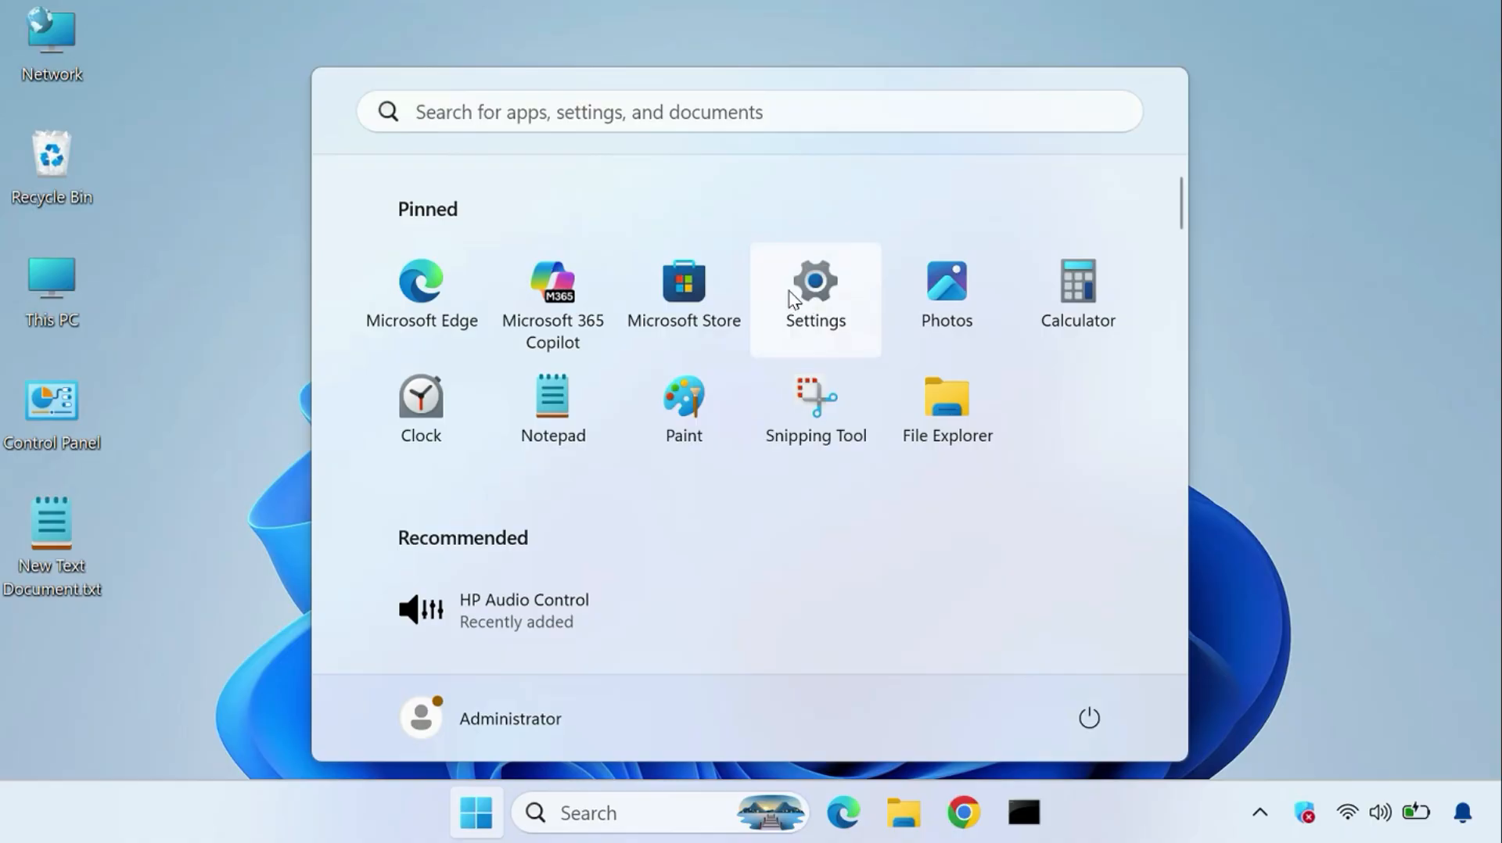
Step: Open the Search page of the Privacy & security settings
left_click(788, 290)
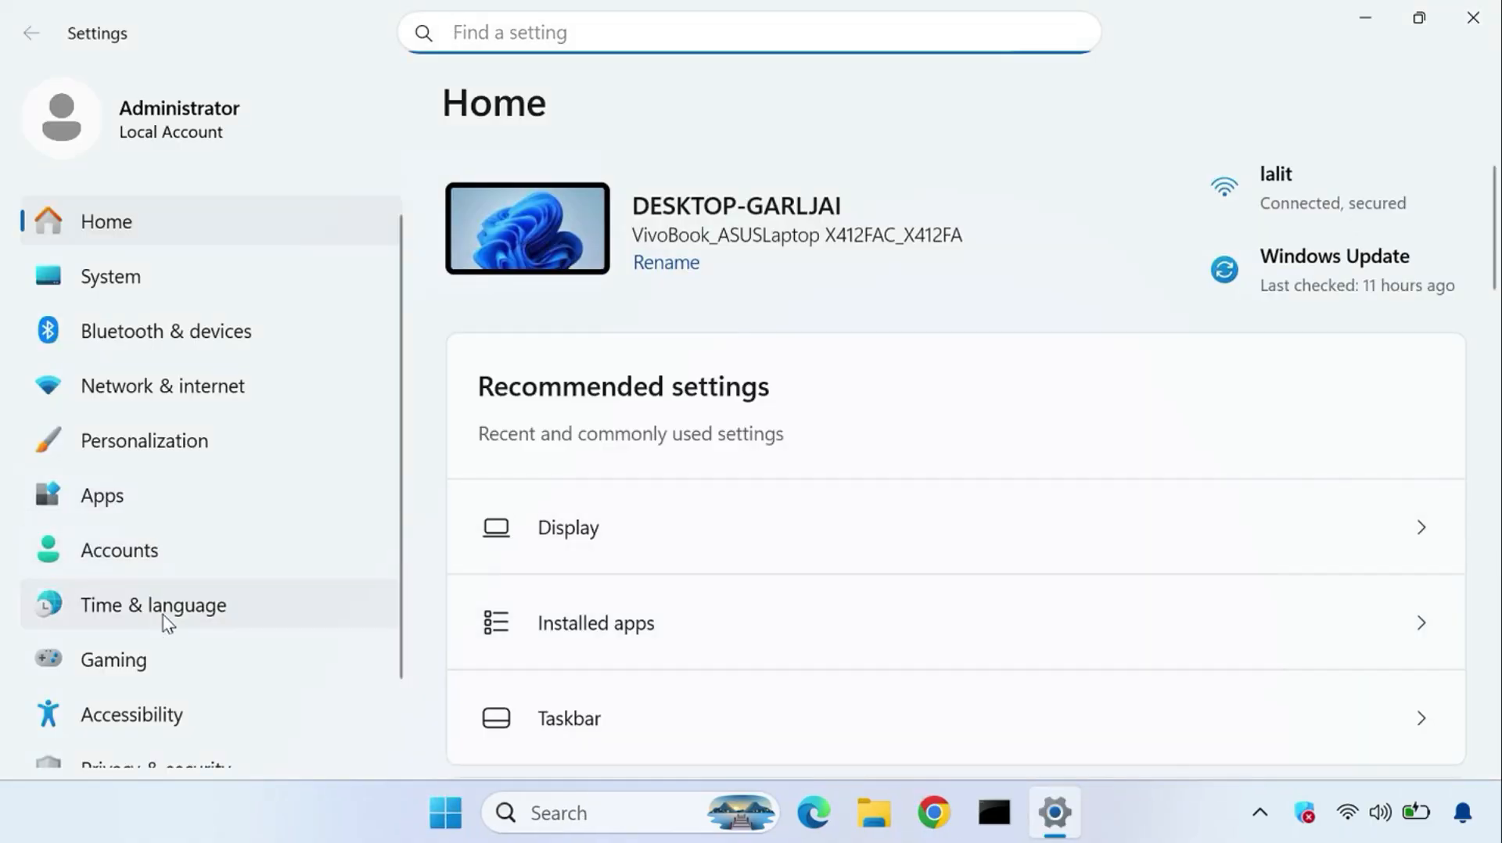
scroll(180, 641, "down", 2)
left_click(175, 692)
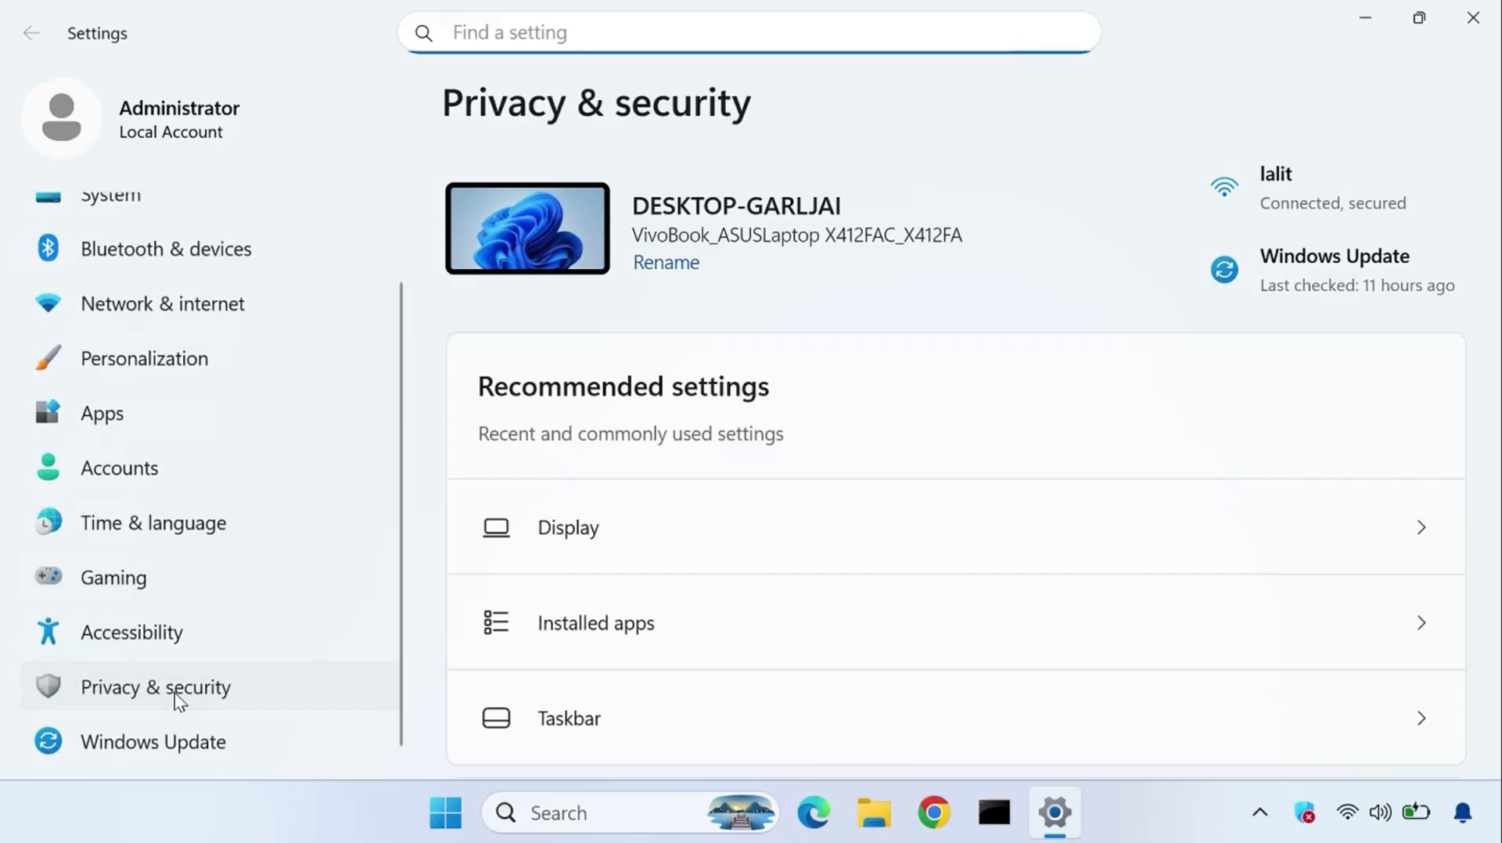
scroll(696, 578, "down", 5)
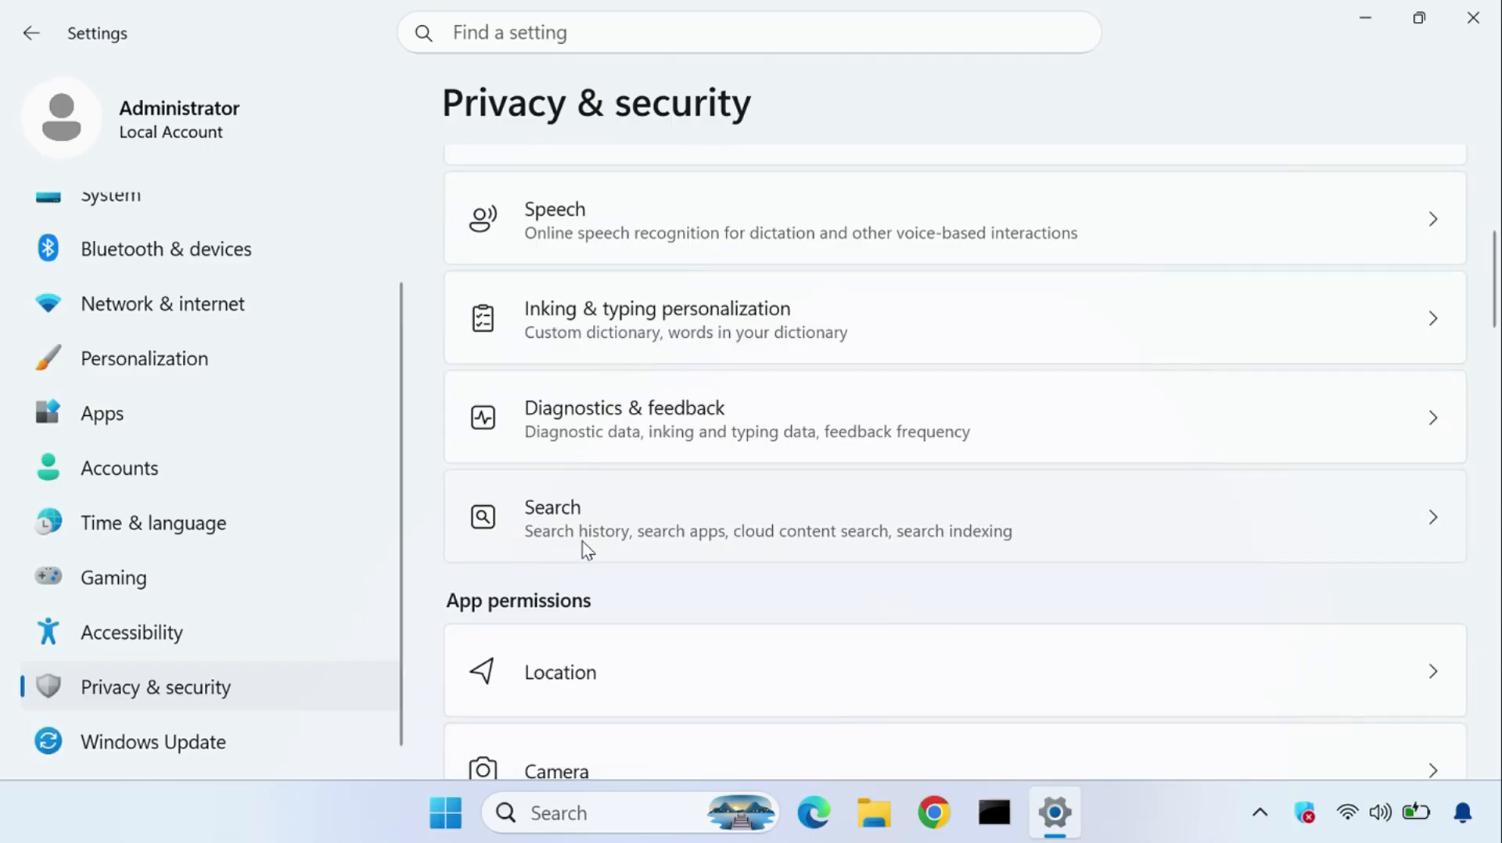
left_click(584, 541)
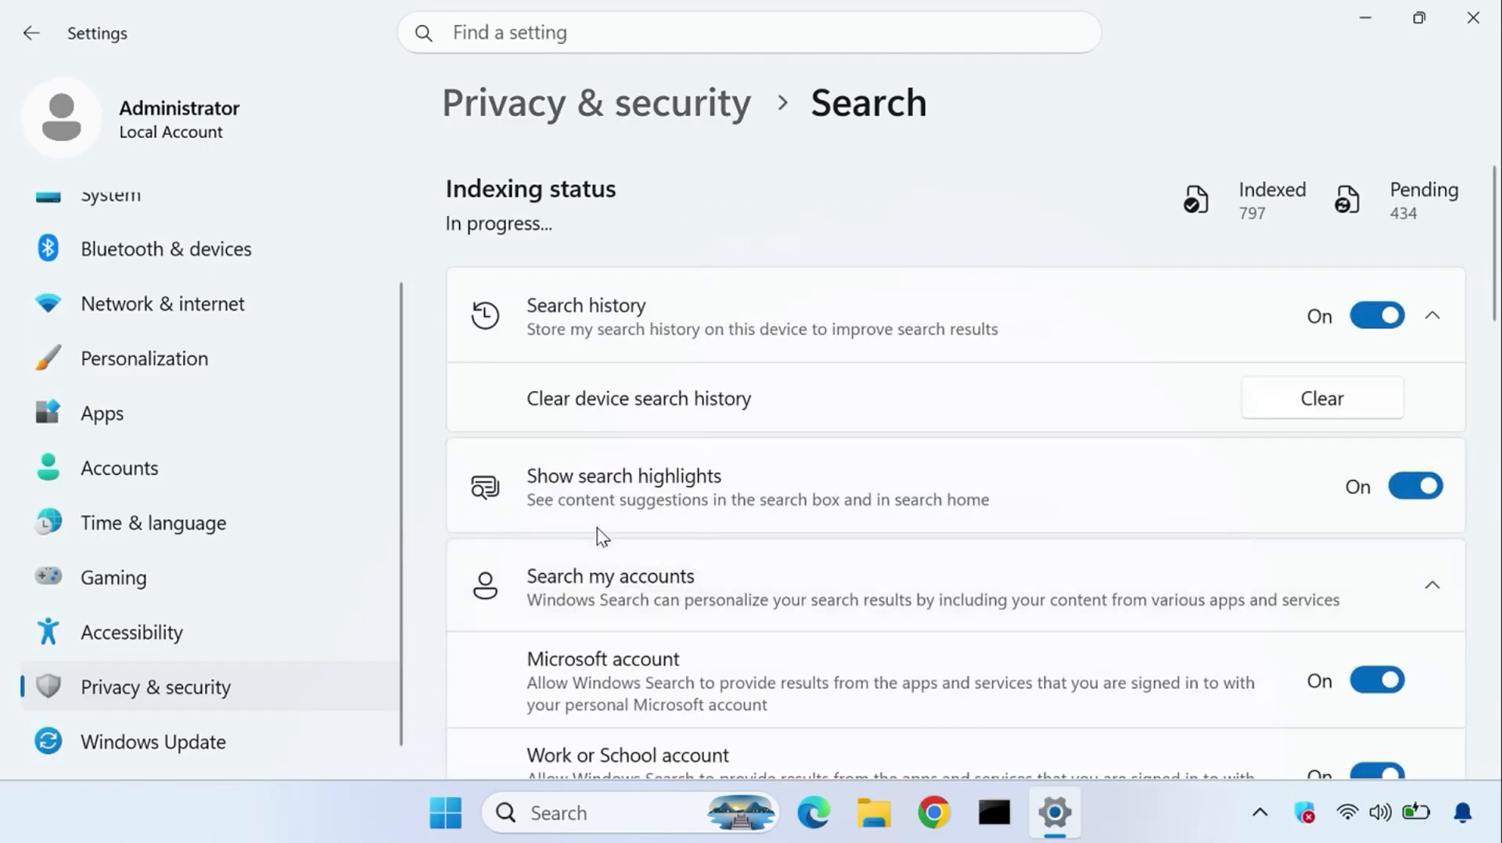
Step: Review the Search page's options for search history, highlights, accounts, excluded folders and related settings
scroll(1244, 519, "down", 1)
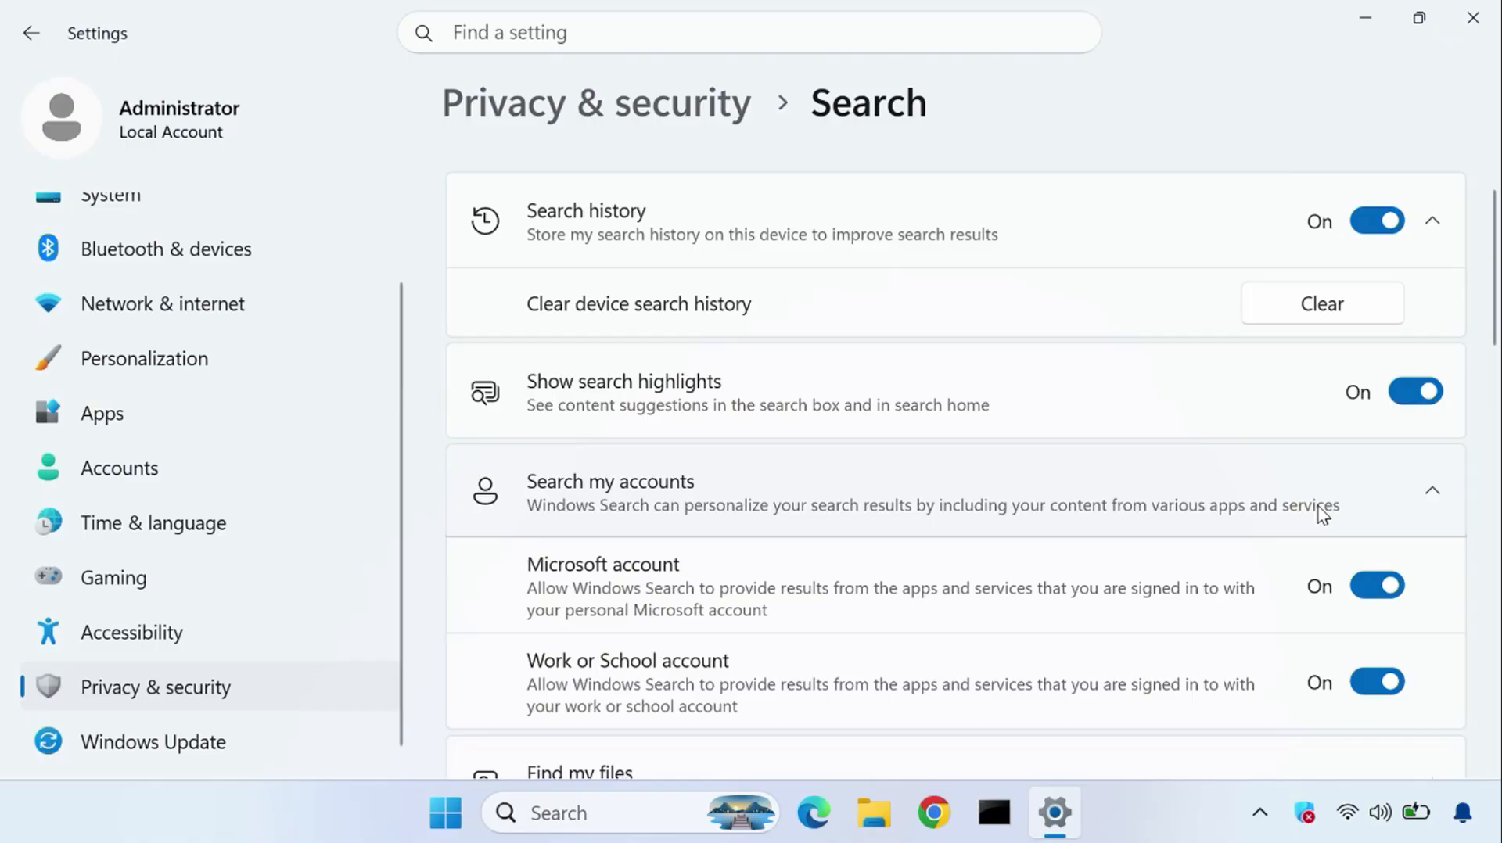
scroll(1315, 529, "down", 4)
scroll(1319, 546, "down", 7)
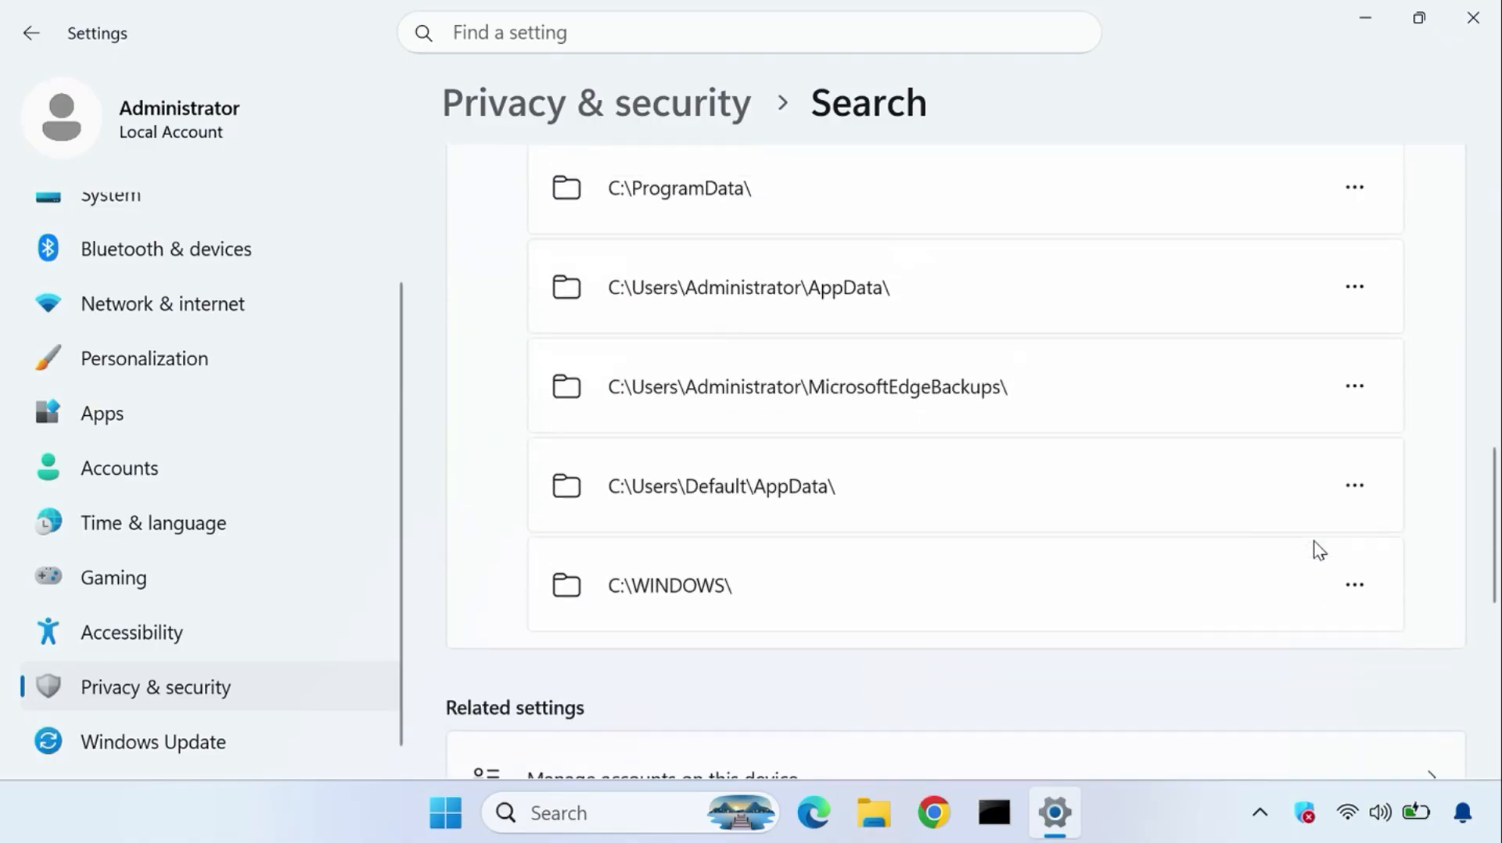
scroll(1314, 547, "up", 2)
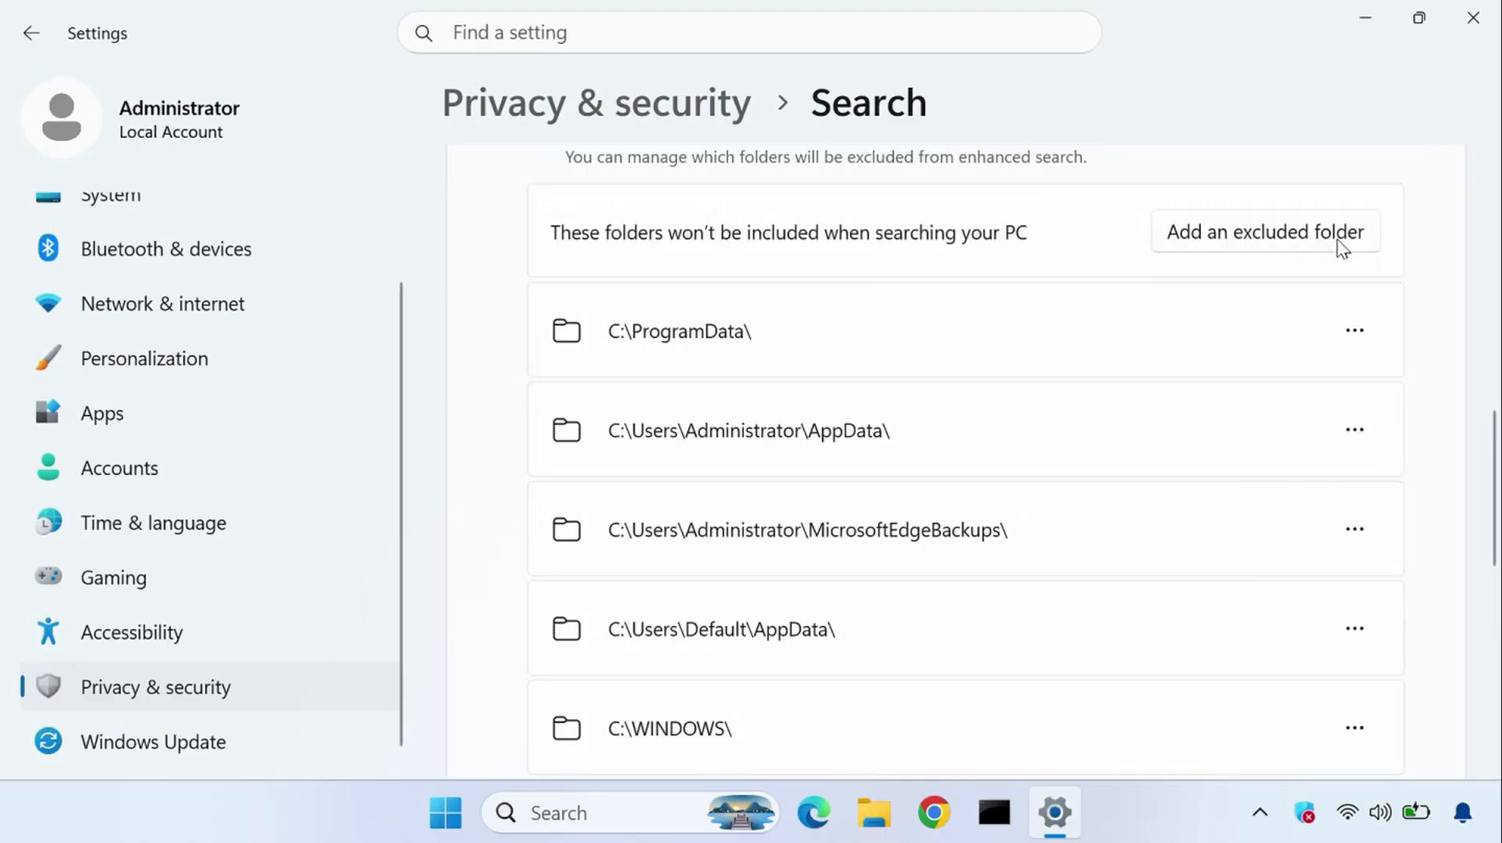
scroll(1210, 516, "down", 3)
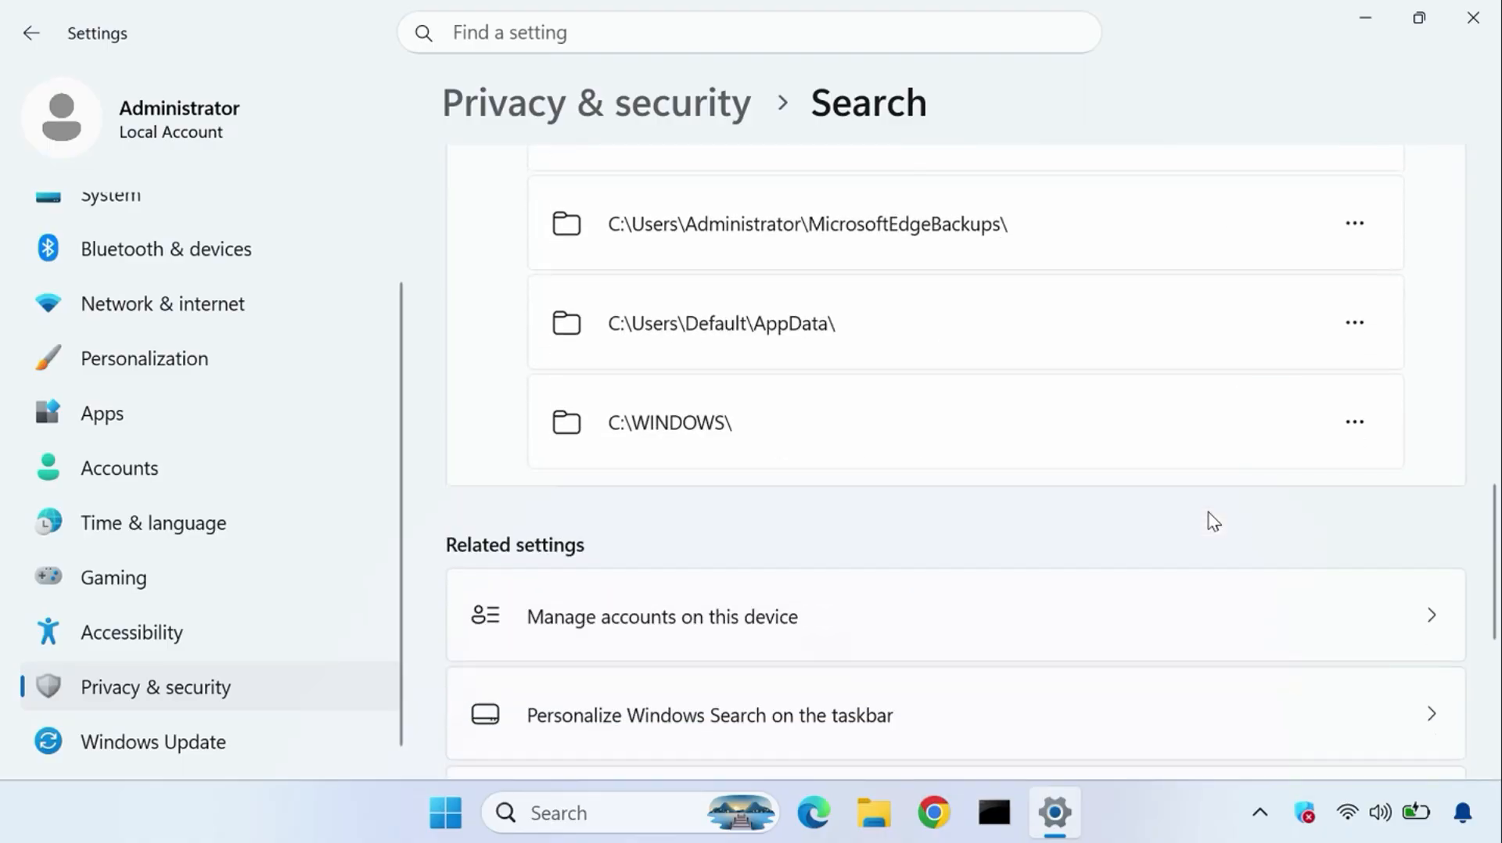
scroll(1212, 520, "down", 3)
scroll(1212, 520, "up", 7)
scroll(1209, 513, "up", 10)
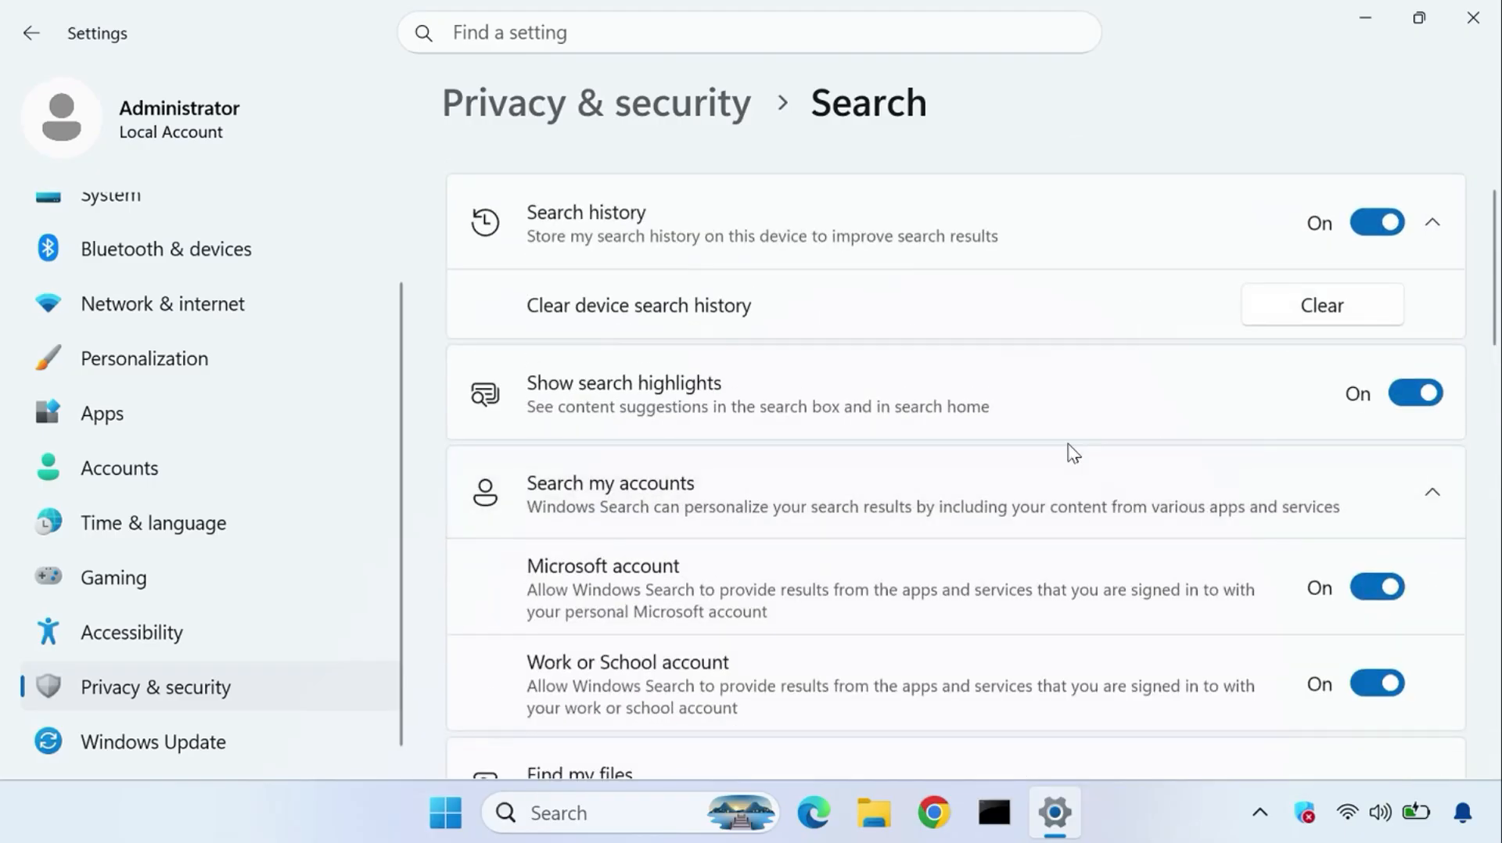
Step: Switch search highlights off and back on, and clear the device search history
left_click(1416, 399)
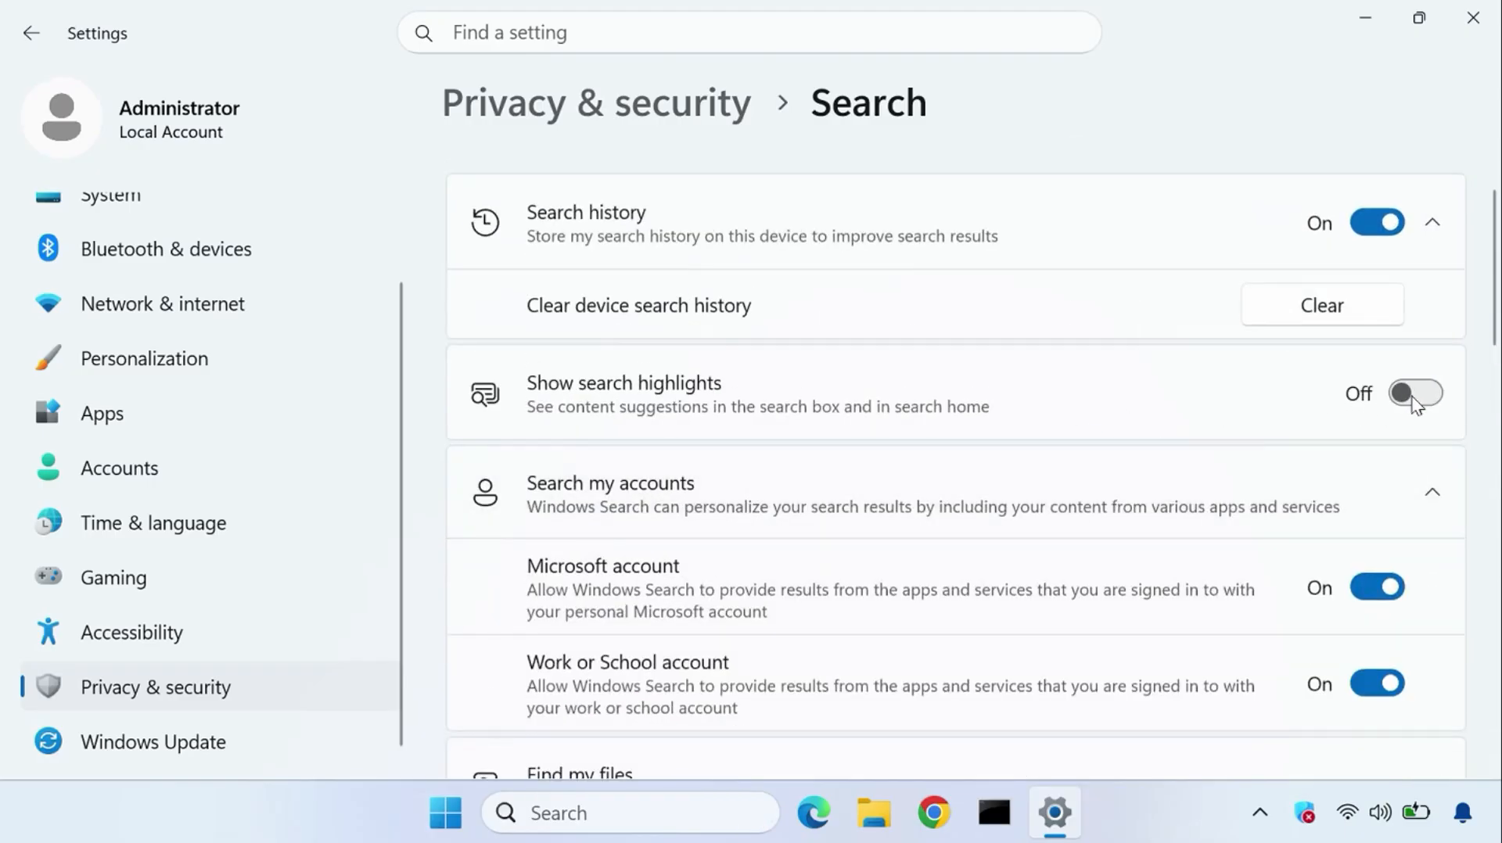
left_click(1416, 399)
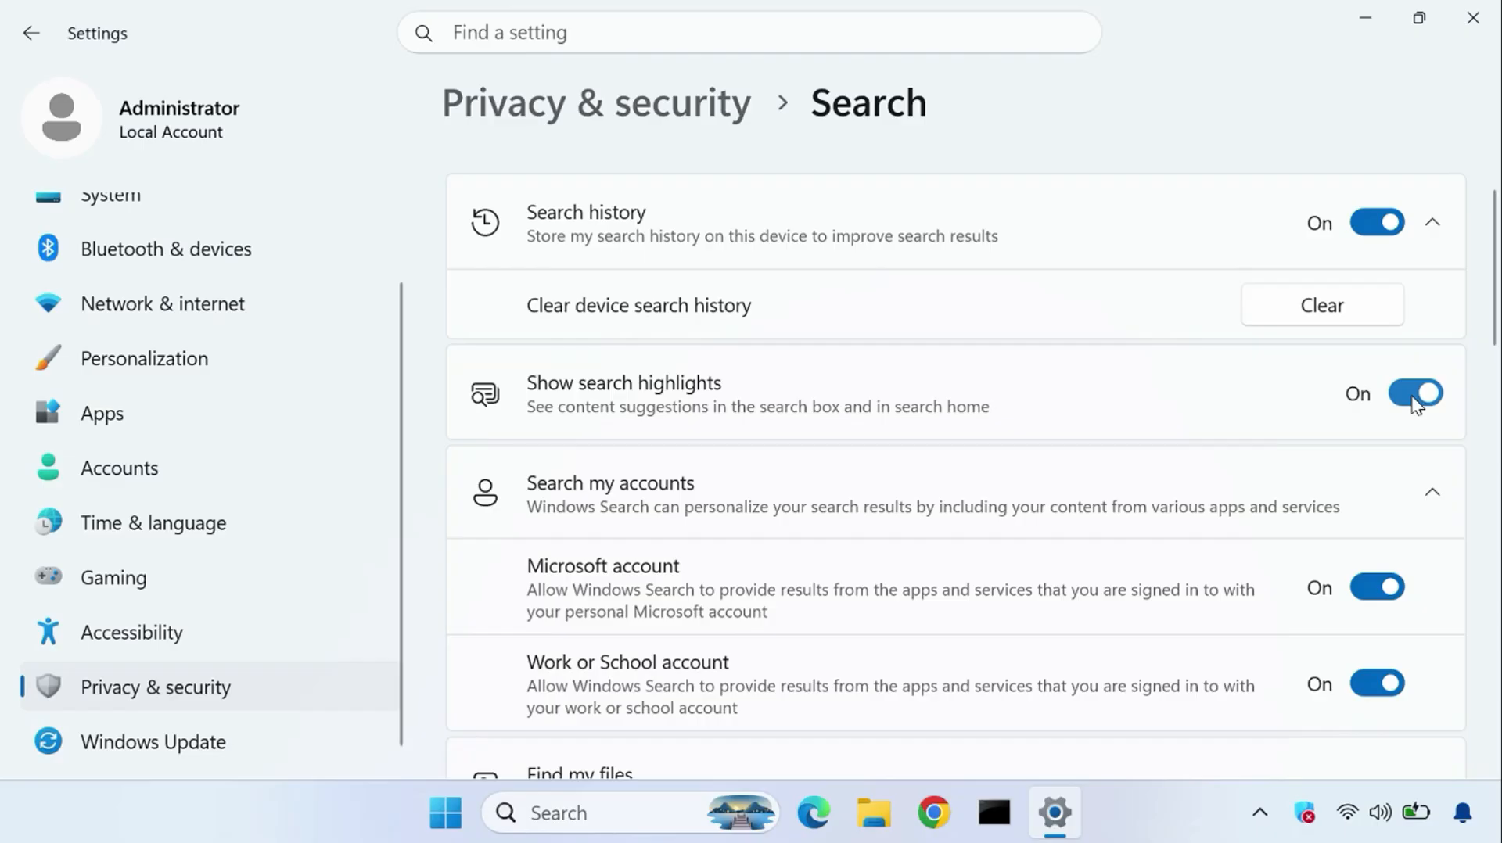
left_click(1344, 311)
Step: Run the Indexer troubleshooter without selecting any listed problem, closing Settings and the troubleshooter window
scroll(1311, 519, "down", 5)
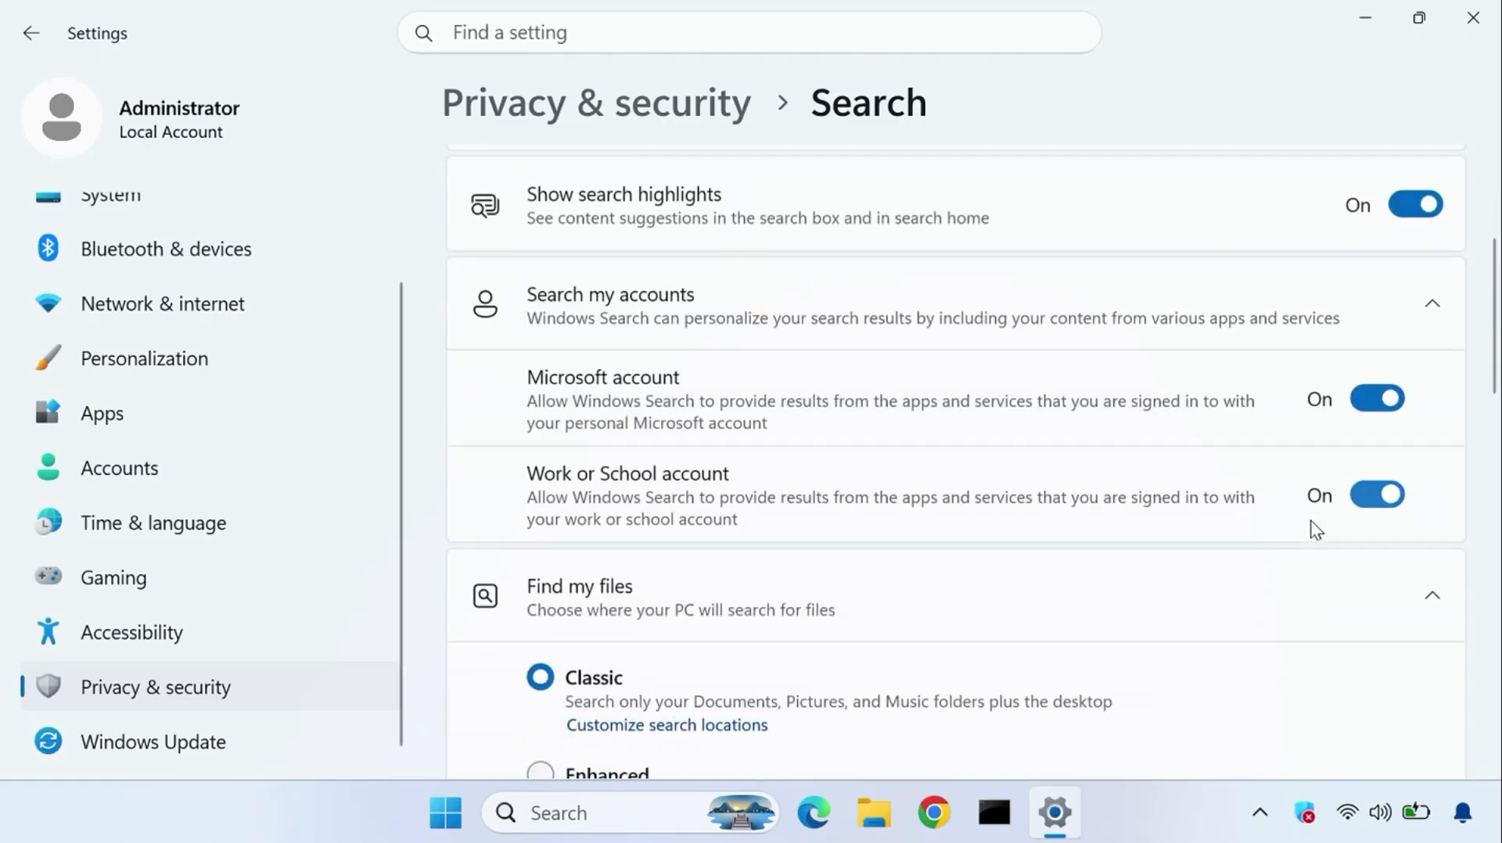
scroll(1311, 521, "down", 10)
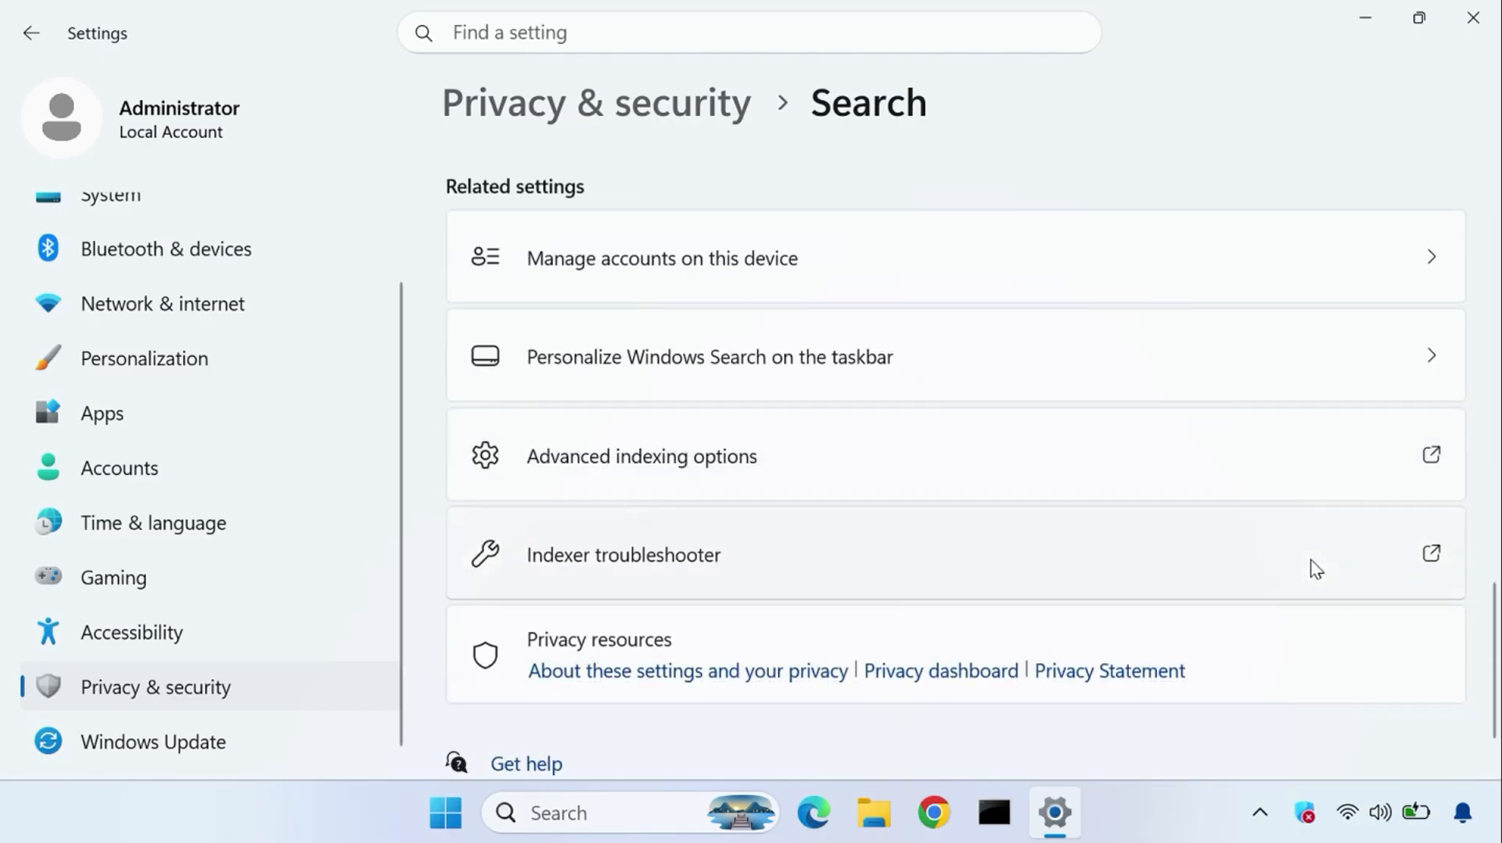
scroll(1311, 560, "up", 1)
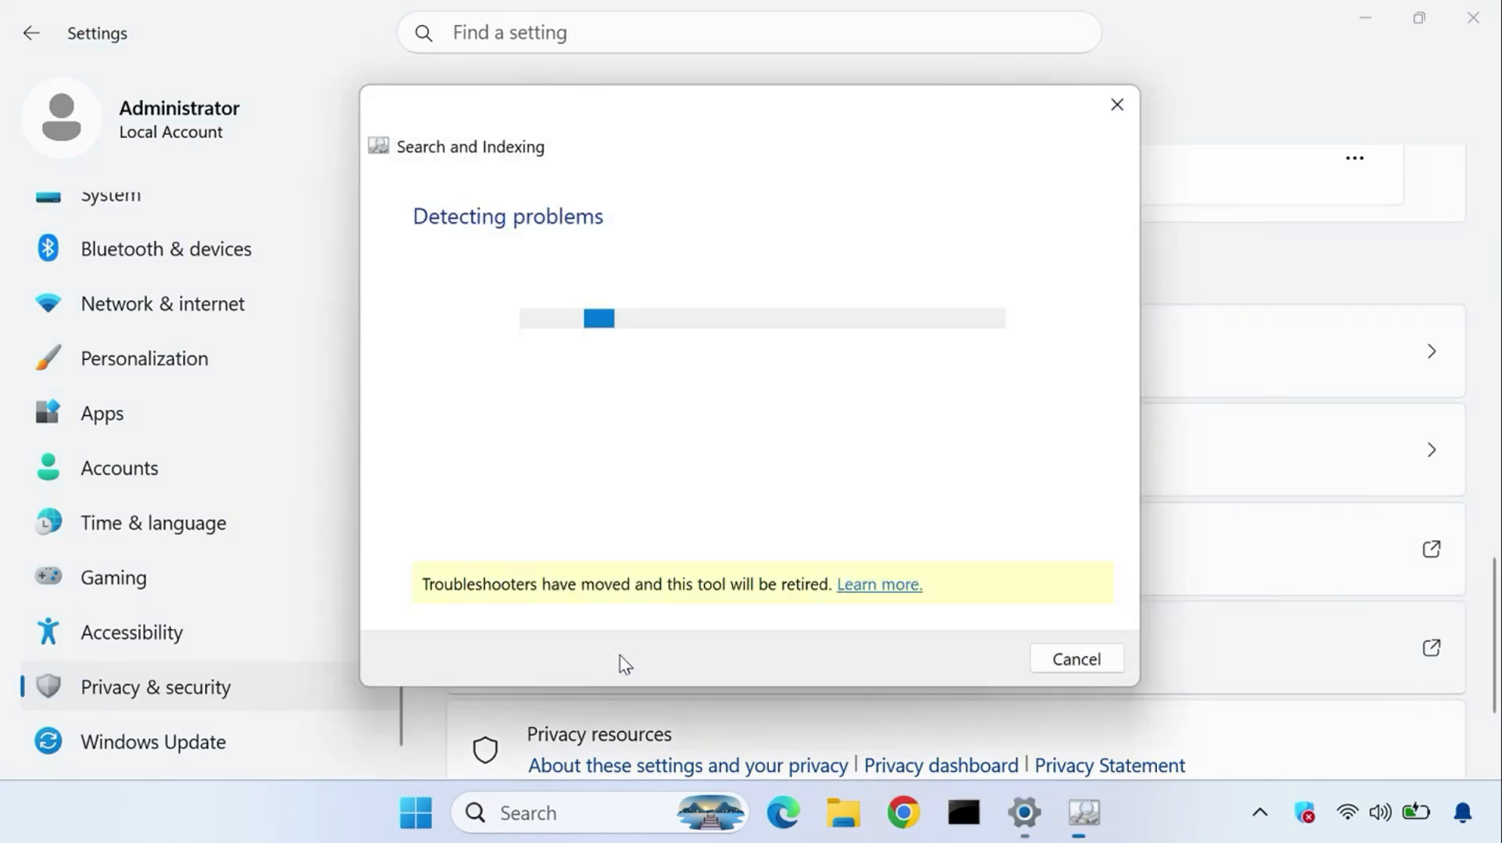
left_click(1473, 17)
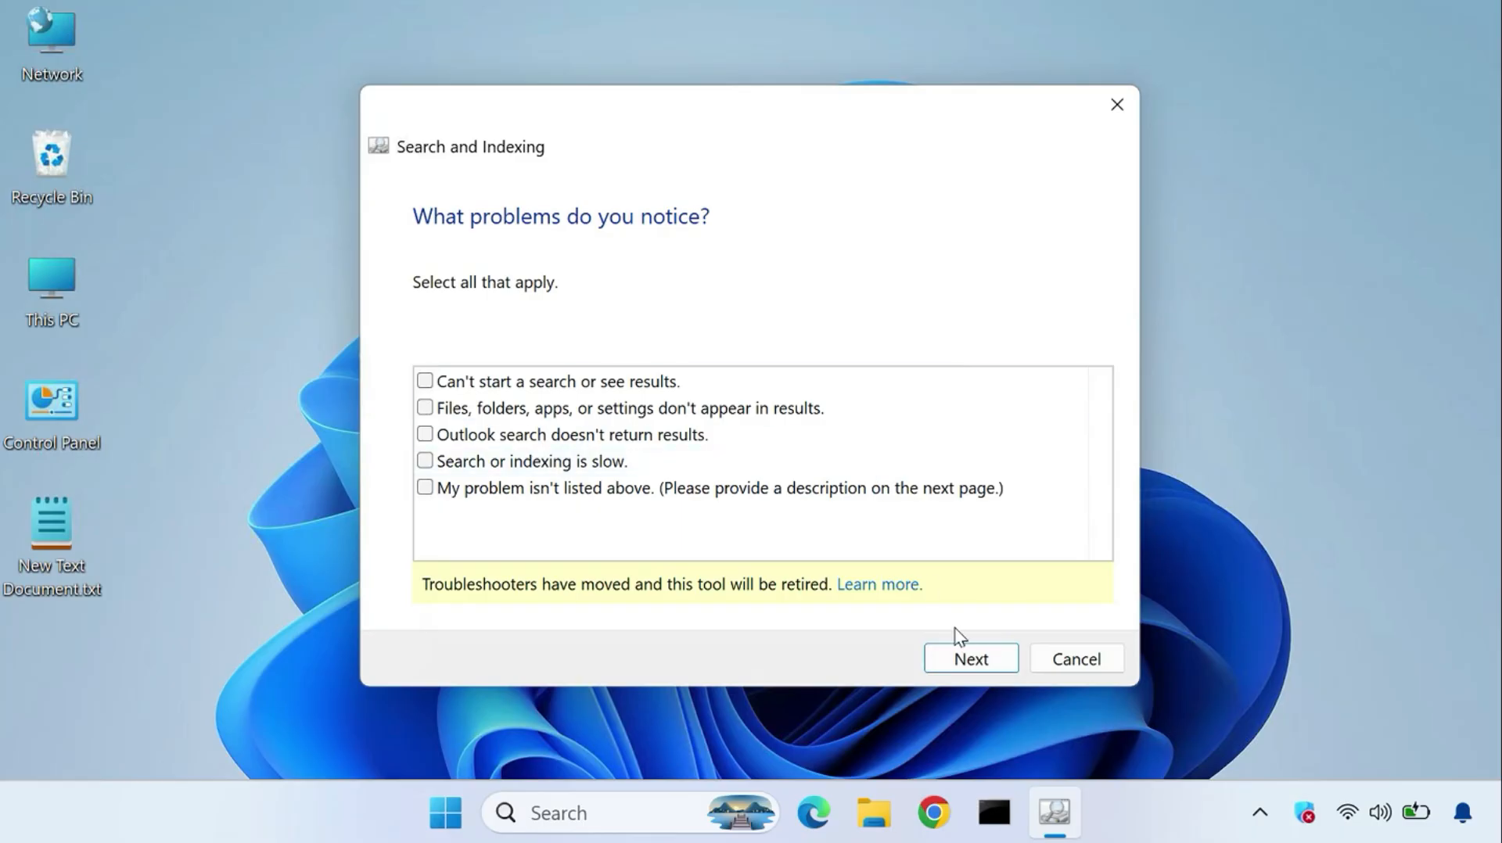
left_click(970, 658)
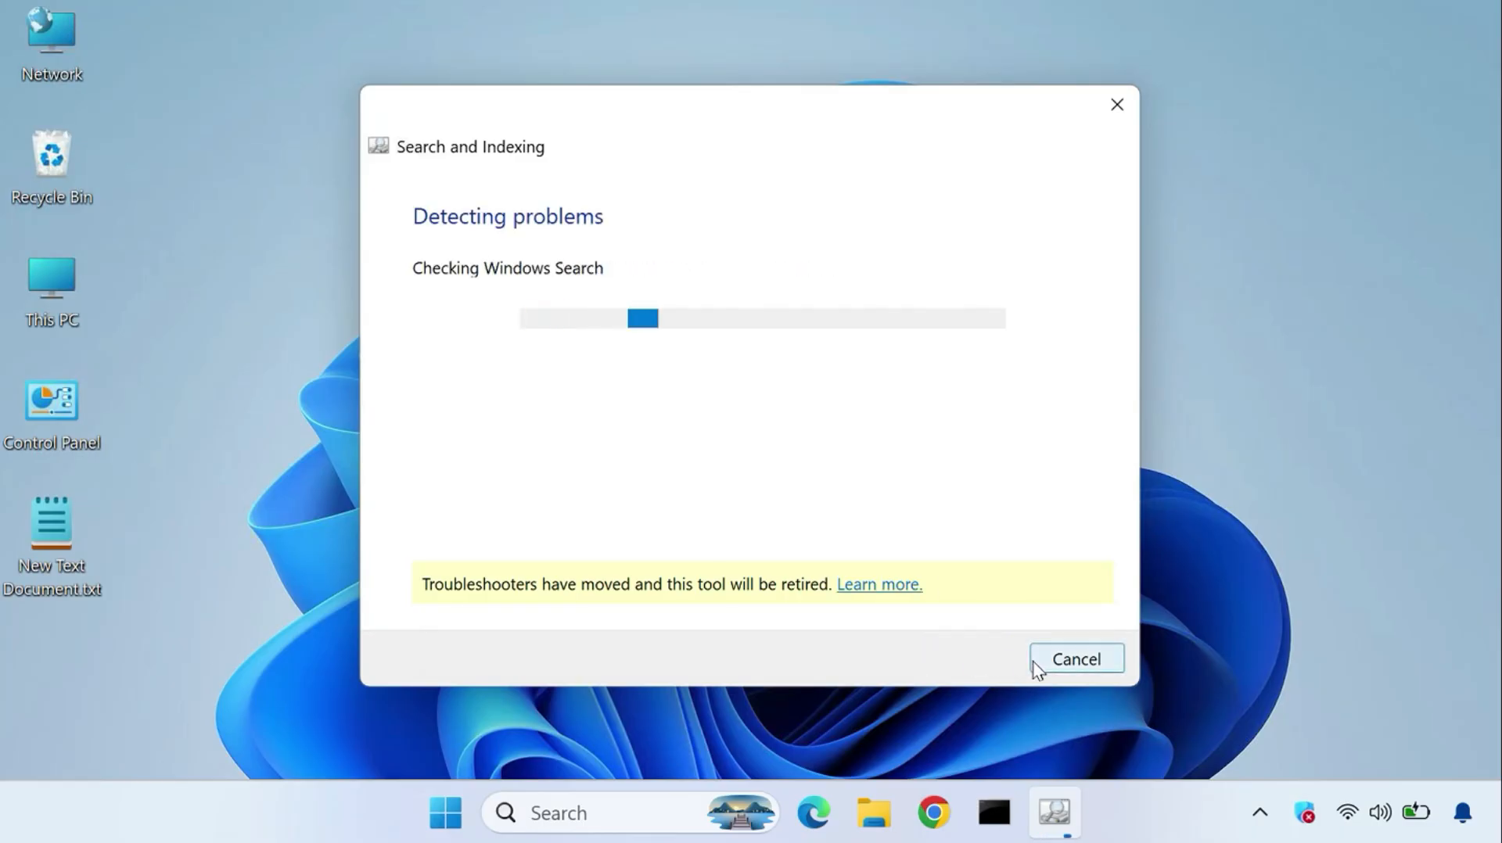
left_click(1067, 659)
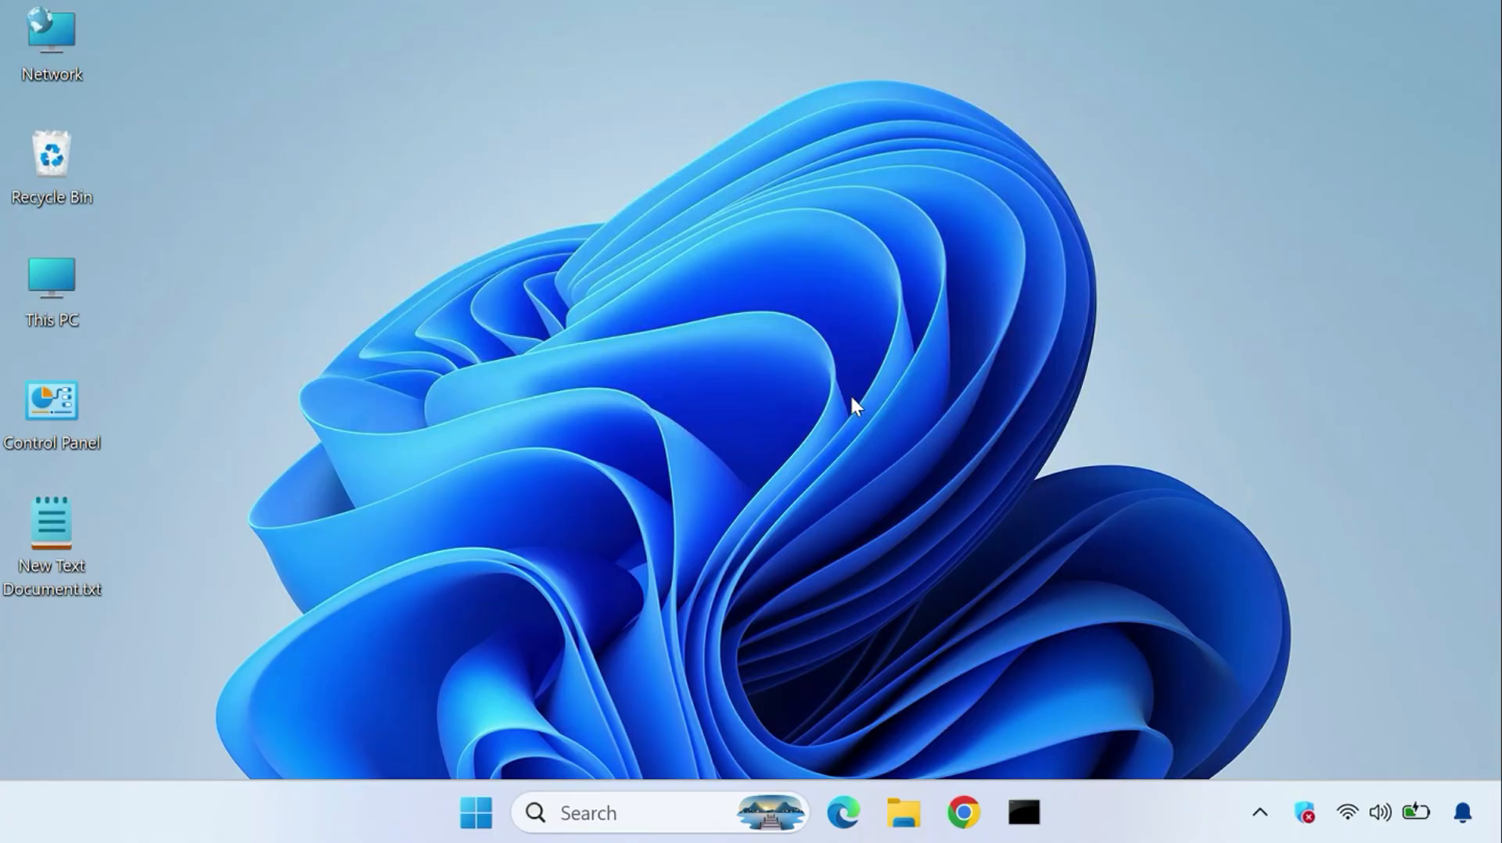
Step: Search for Services from Start and run it as administrator
left_click(477, 805)
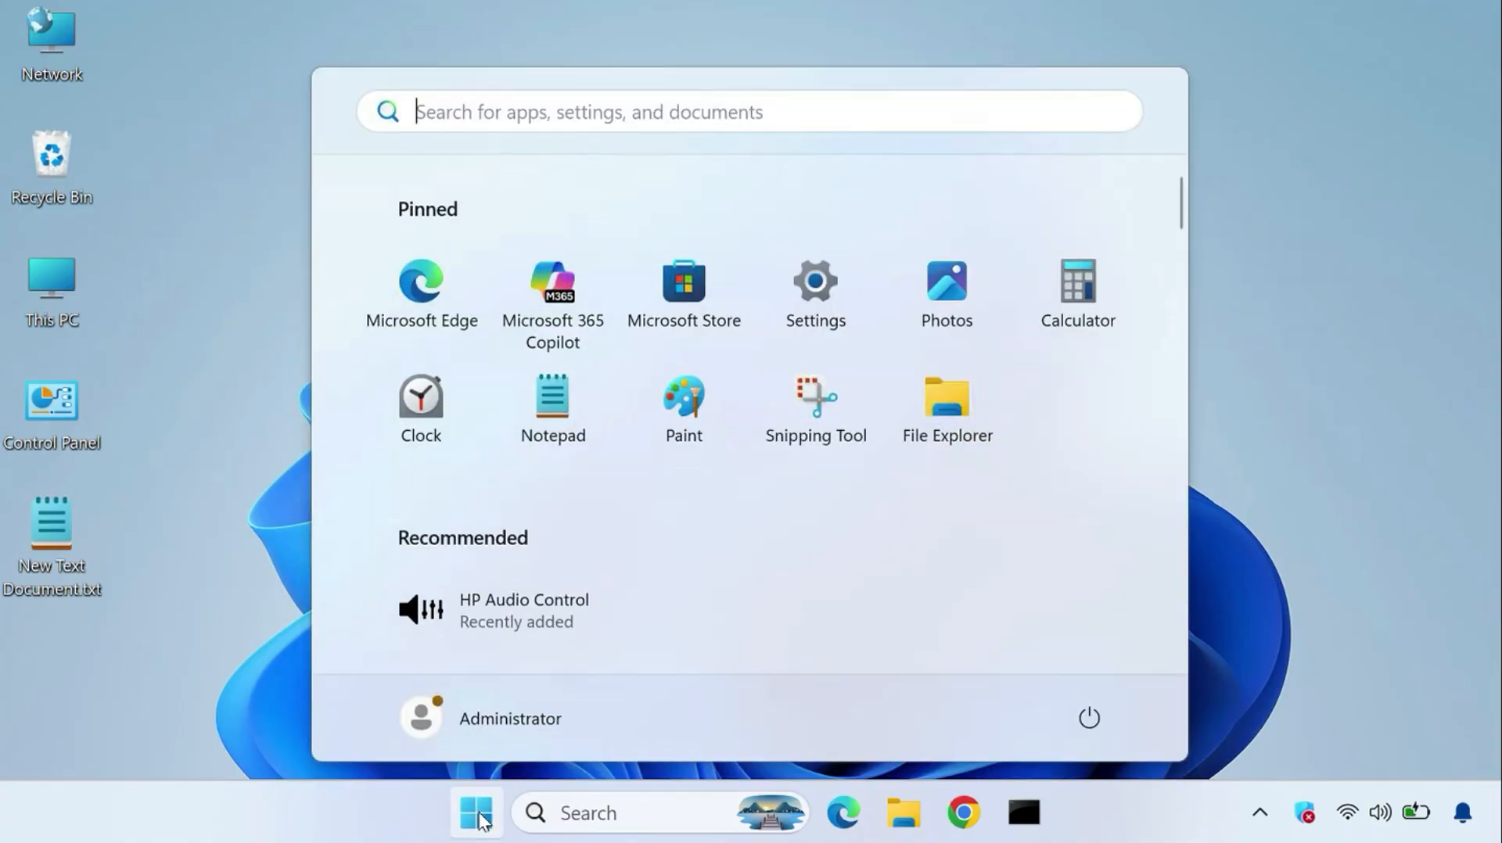
type("servi")
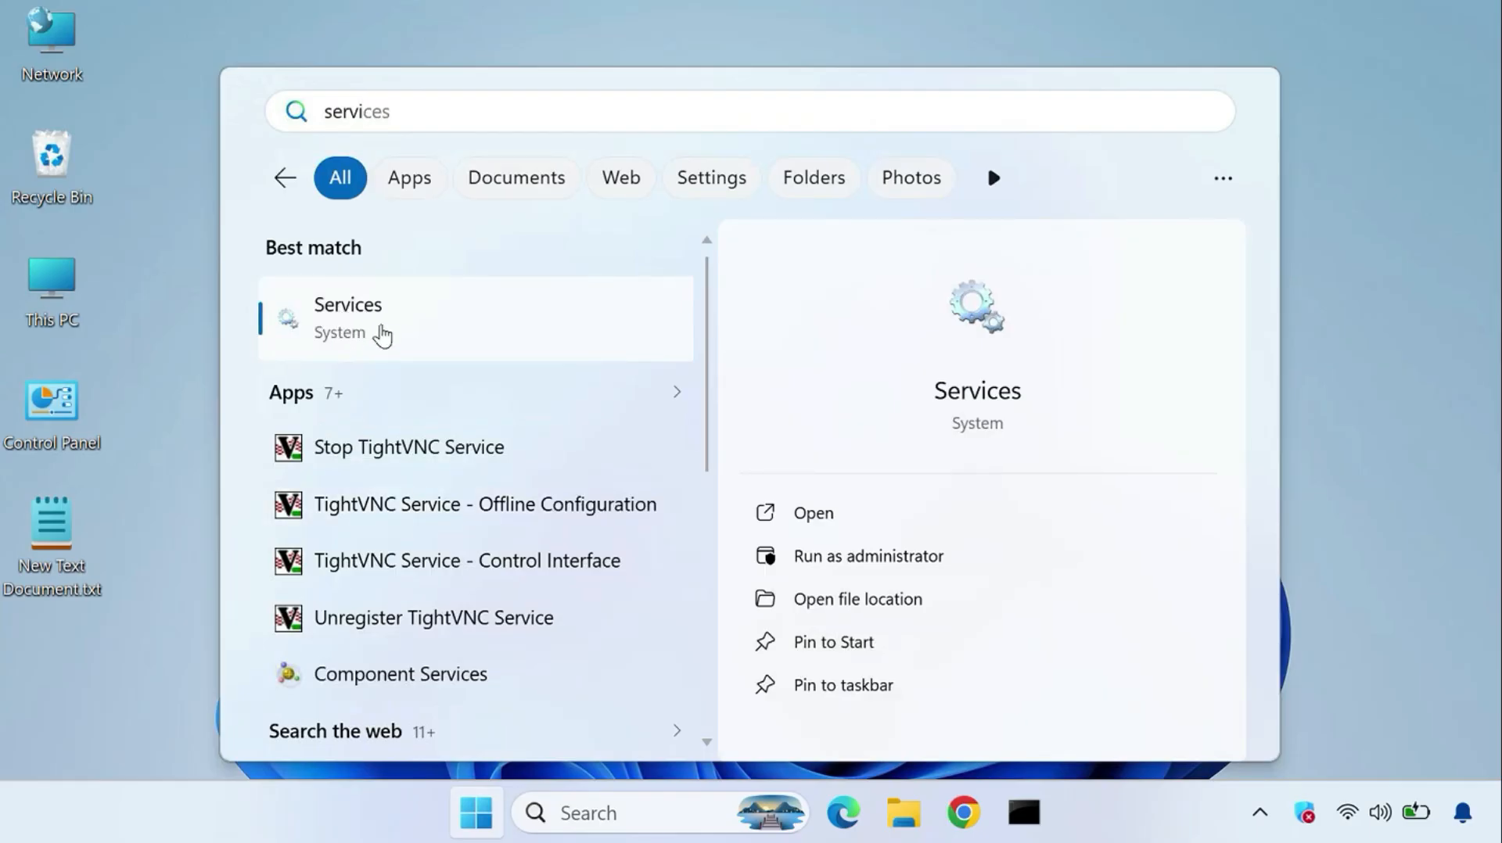
right_click(389, 333)
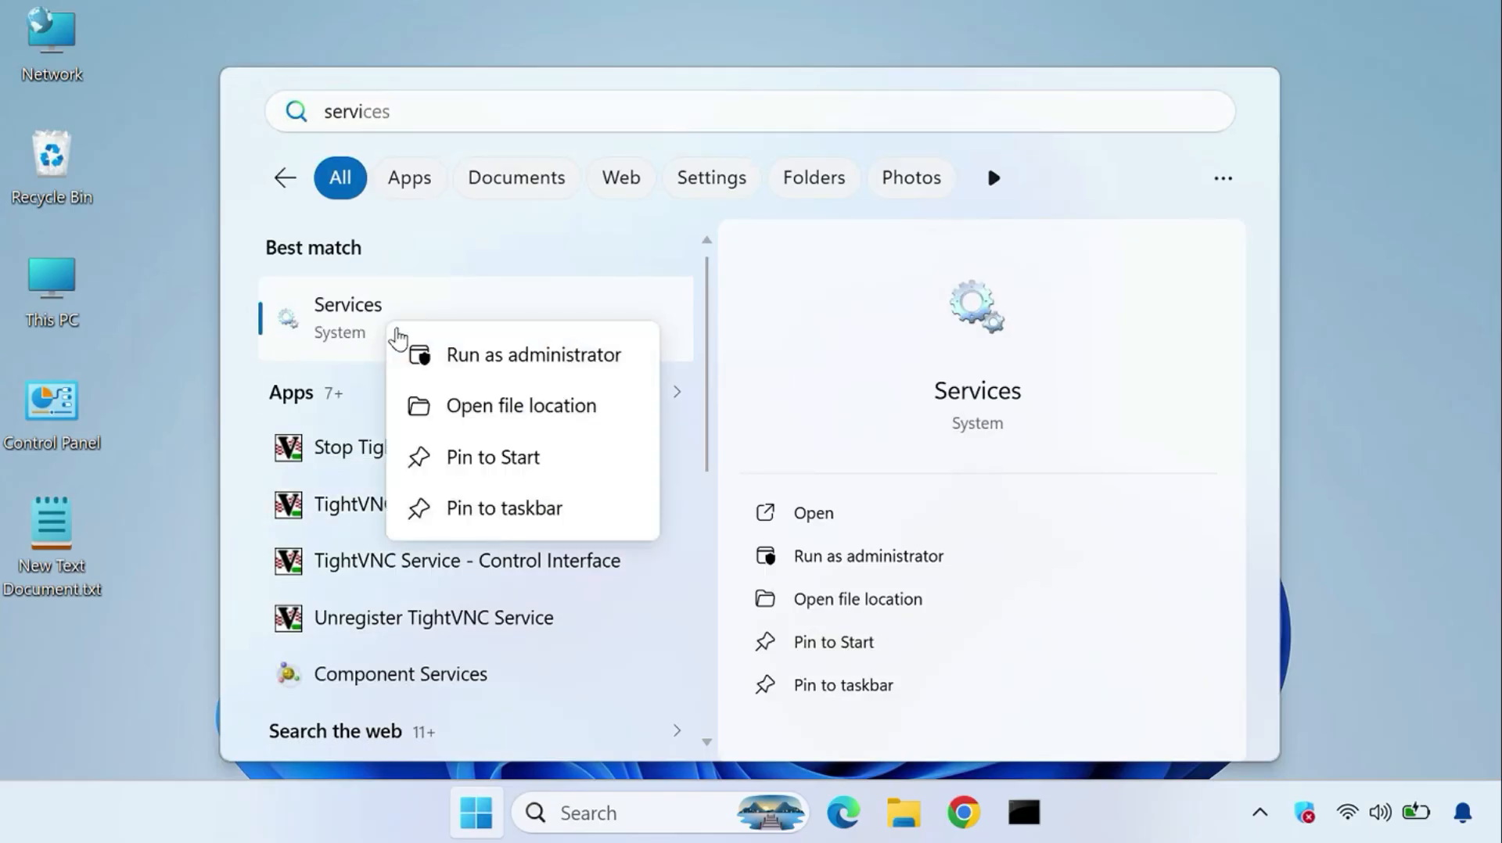
left_click(513, 356)
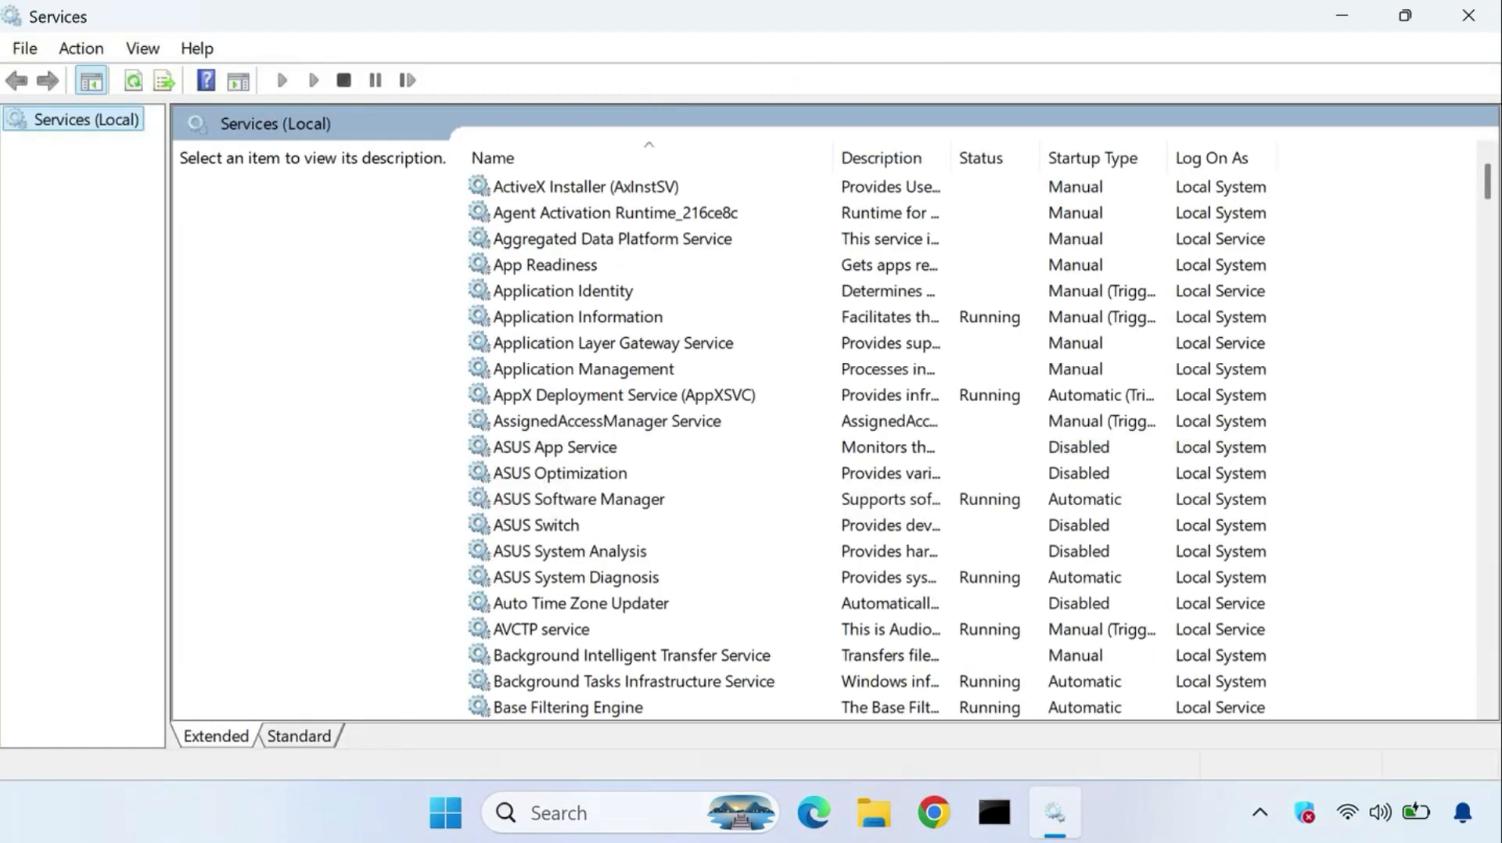
Step: Find the Windows Search service in the services list and open its properties
left_click(535, 426)
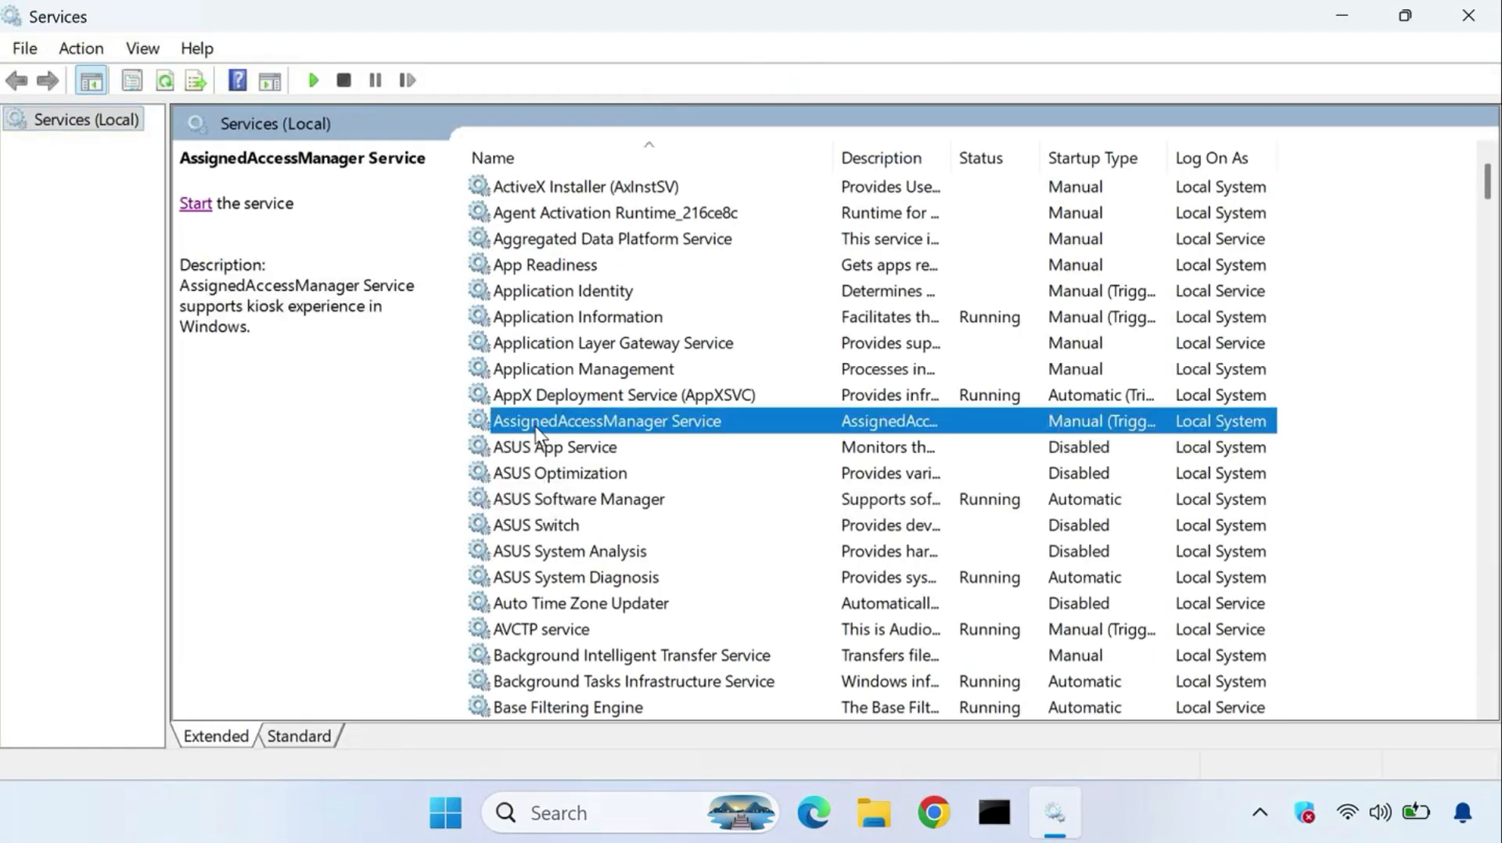
key("w")
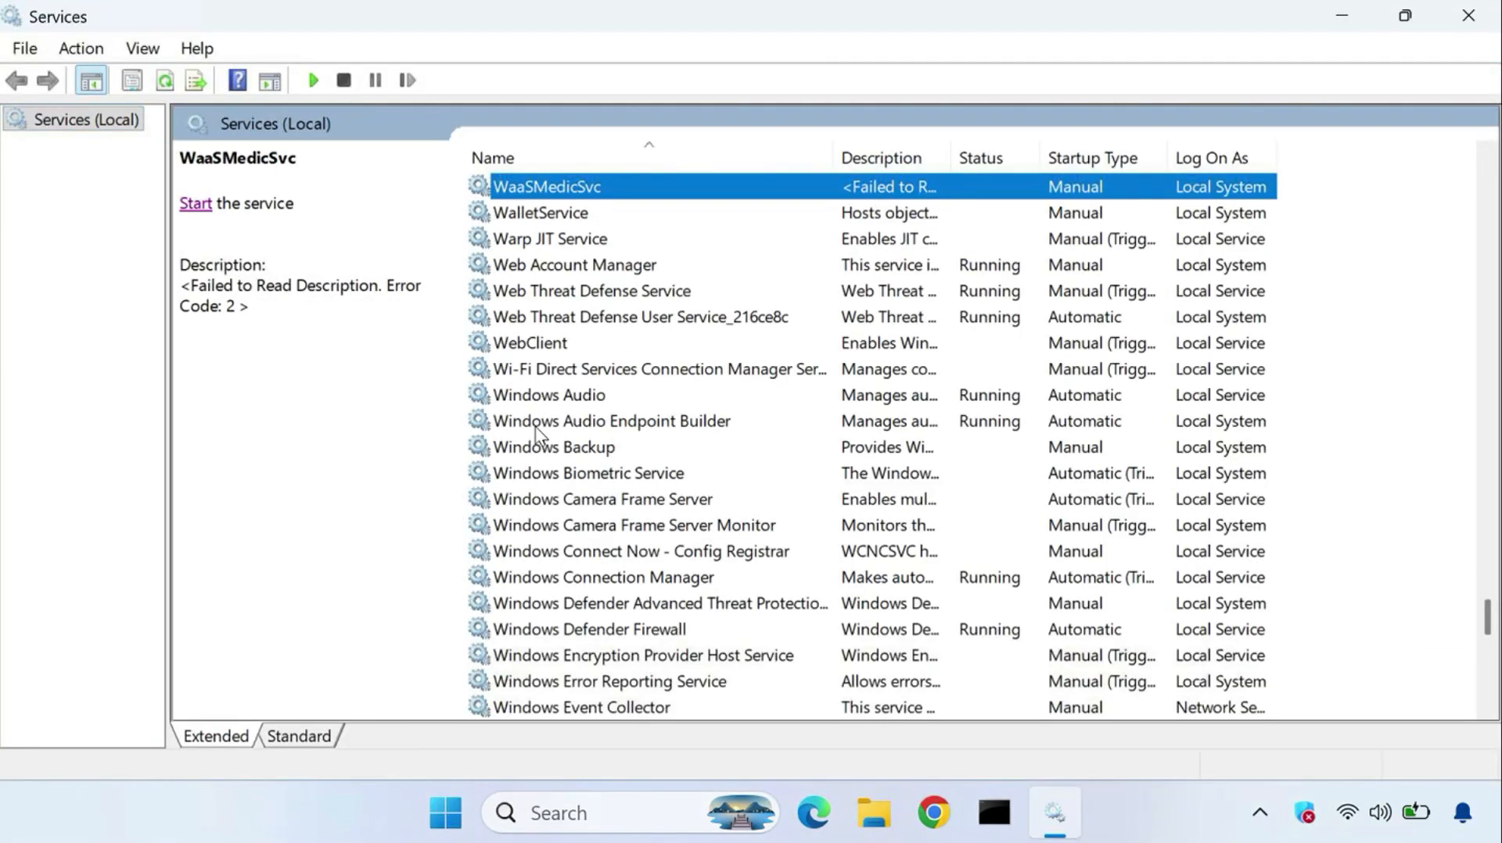
scroll(578, 599, "down", 3)
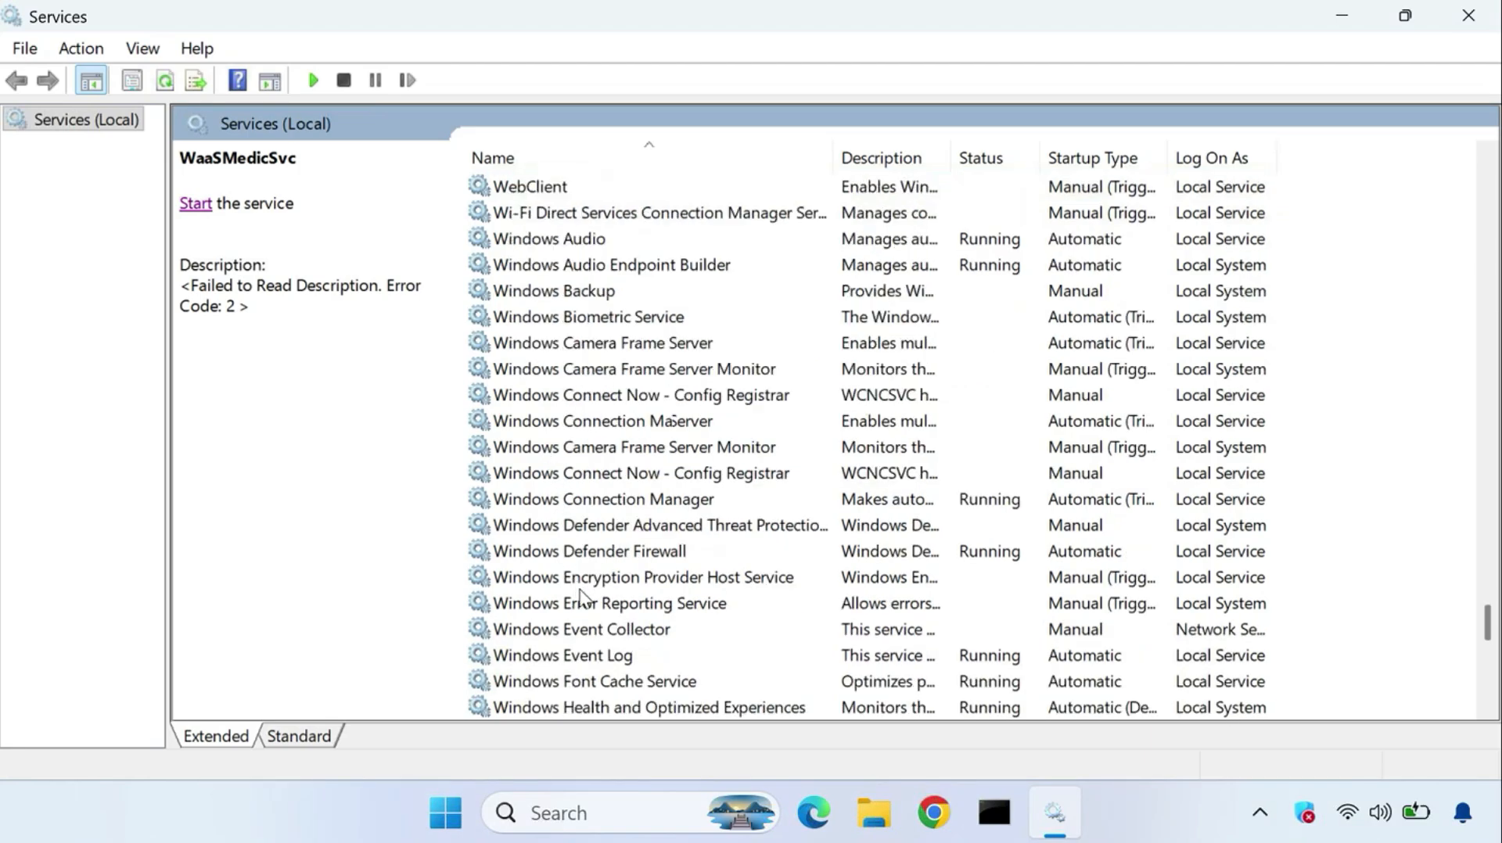
scroll(579, 598, "down", 6)
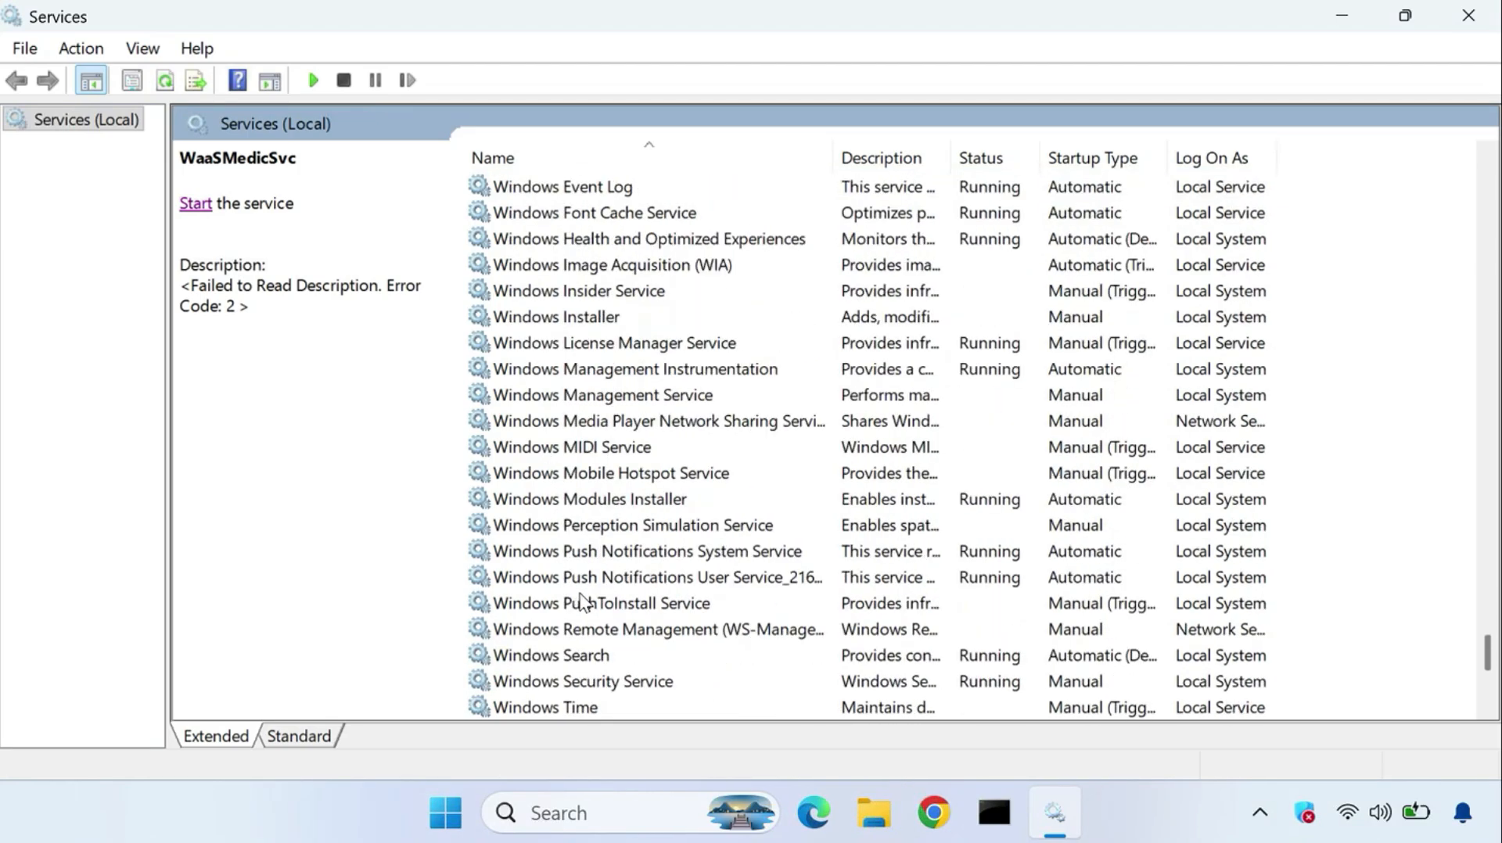
left_click(577, 505)
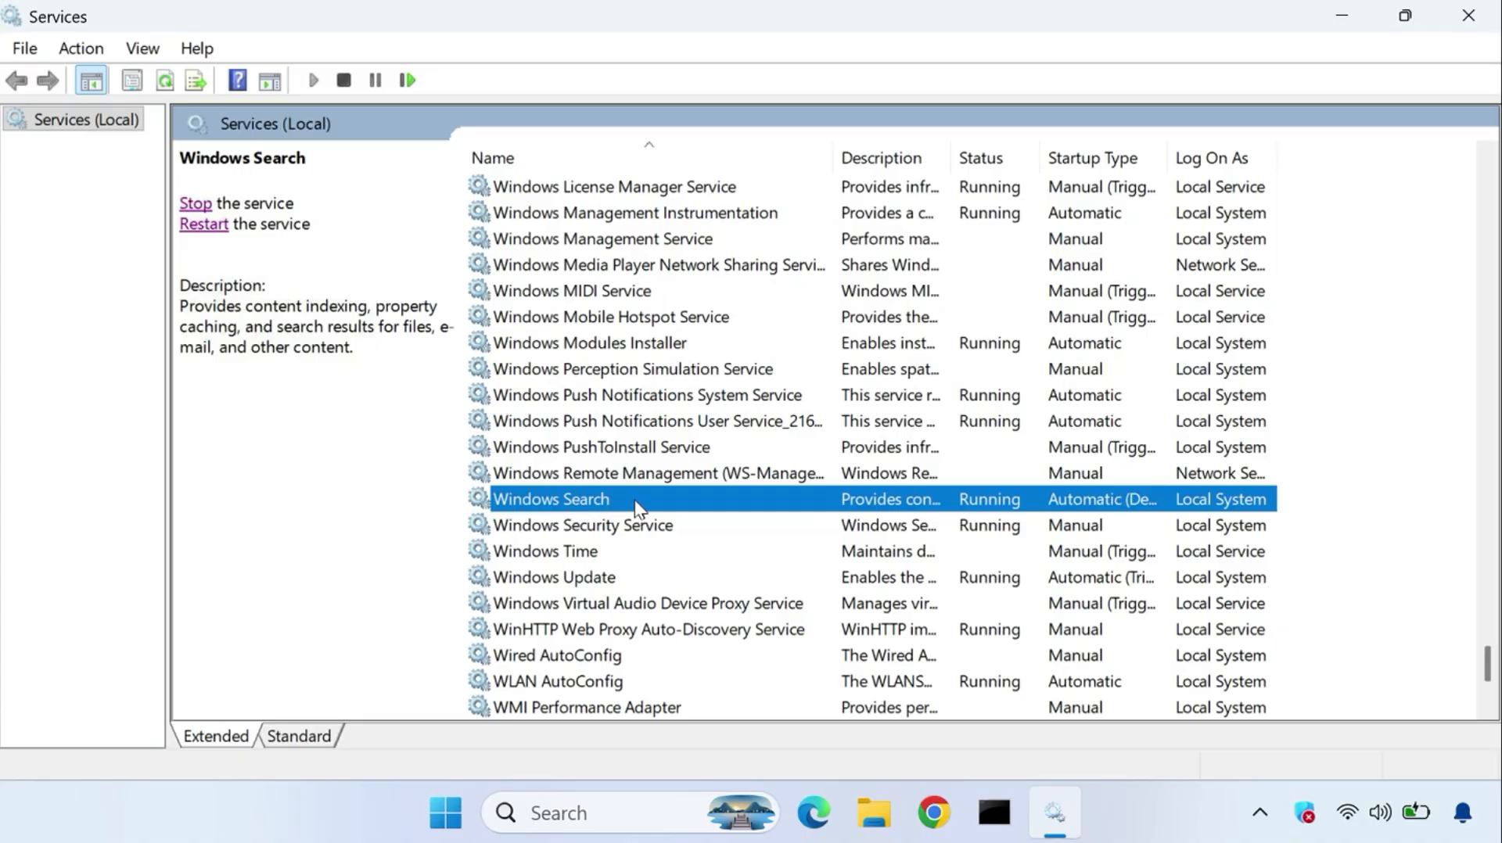
double_click(614, 504)
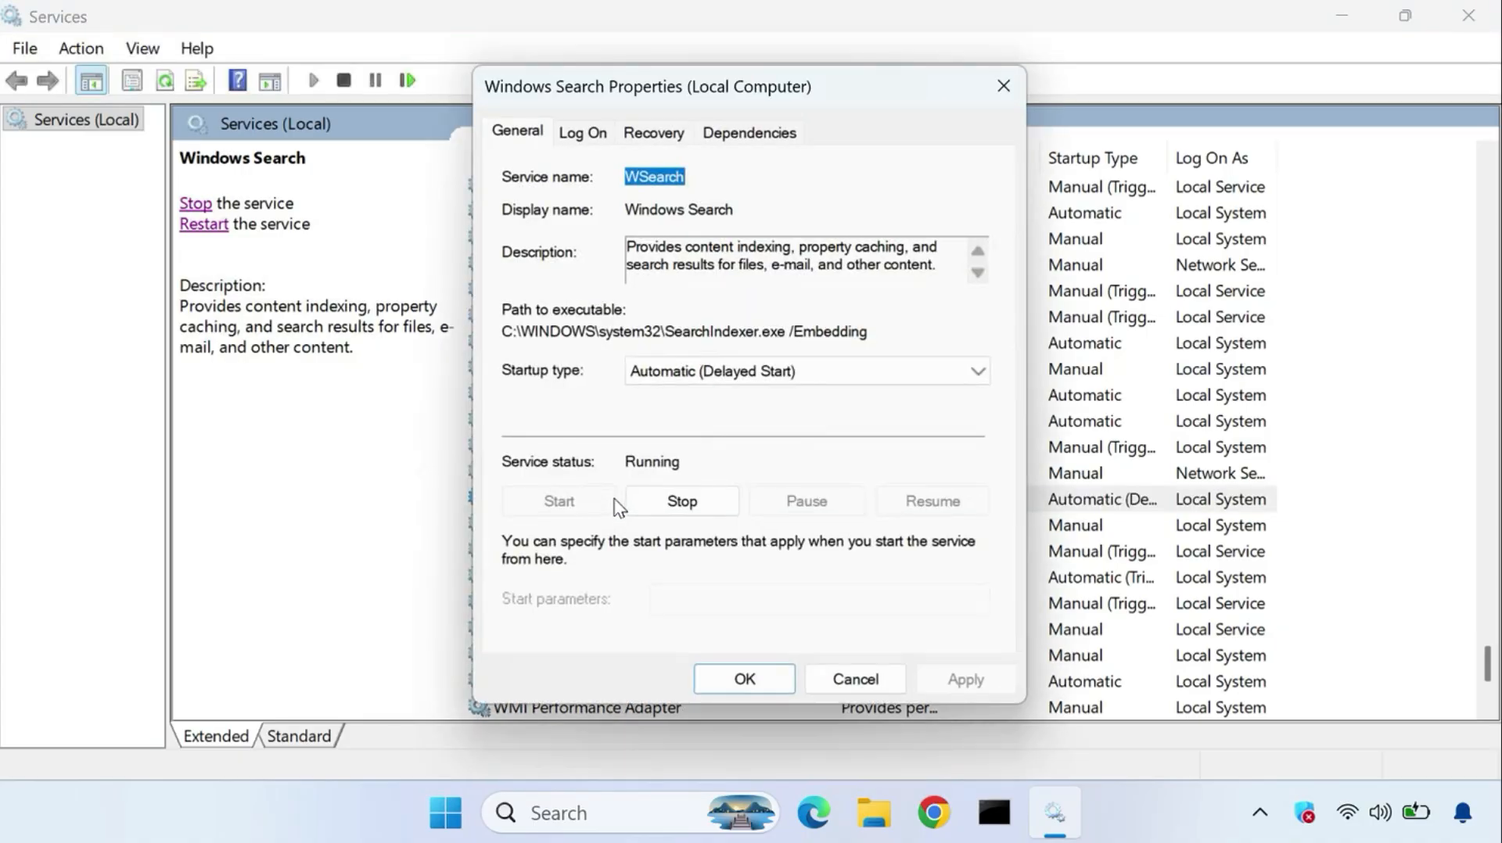
Step: With the startup type on Automatic (Delayed Start), stop and start the Windows Search service, and confirm its properties
left_click(666, 379)
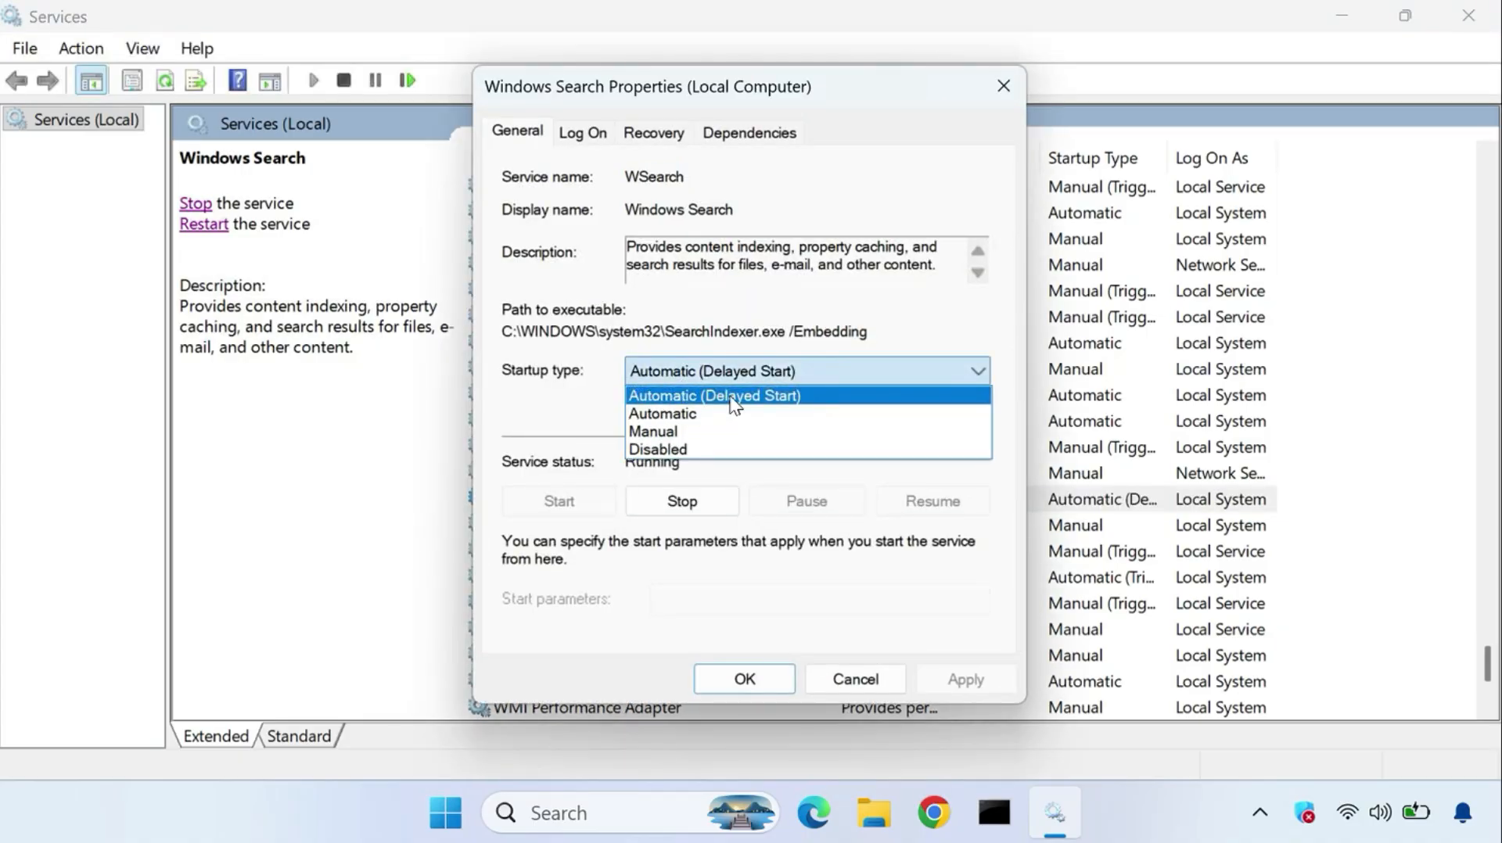
left_click(646, 556)
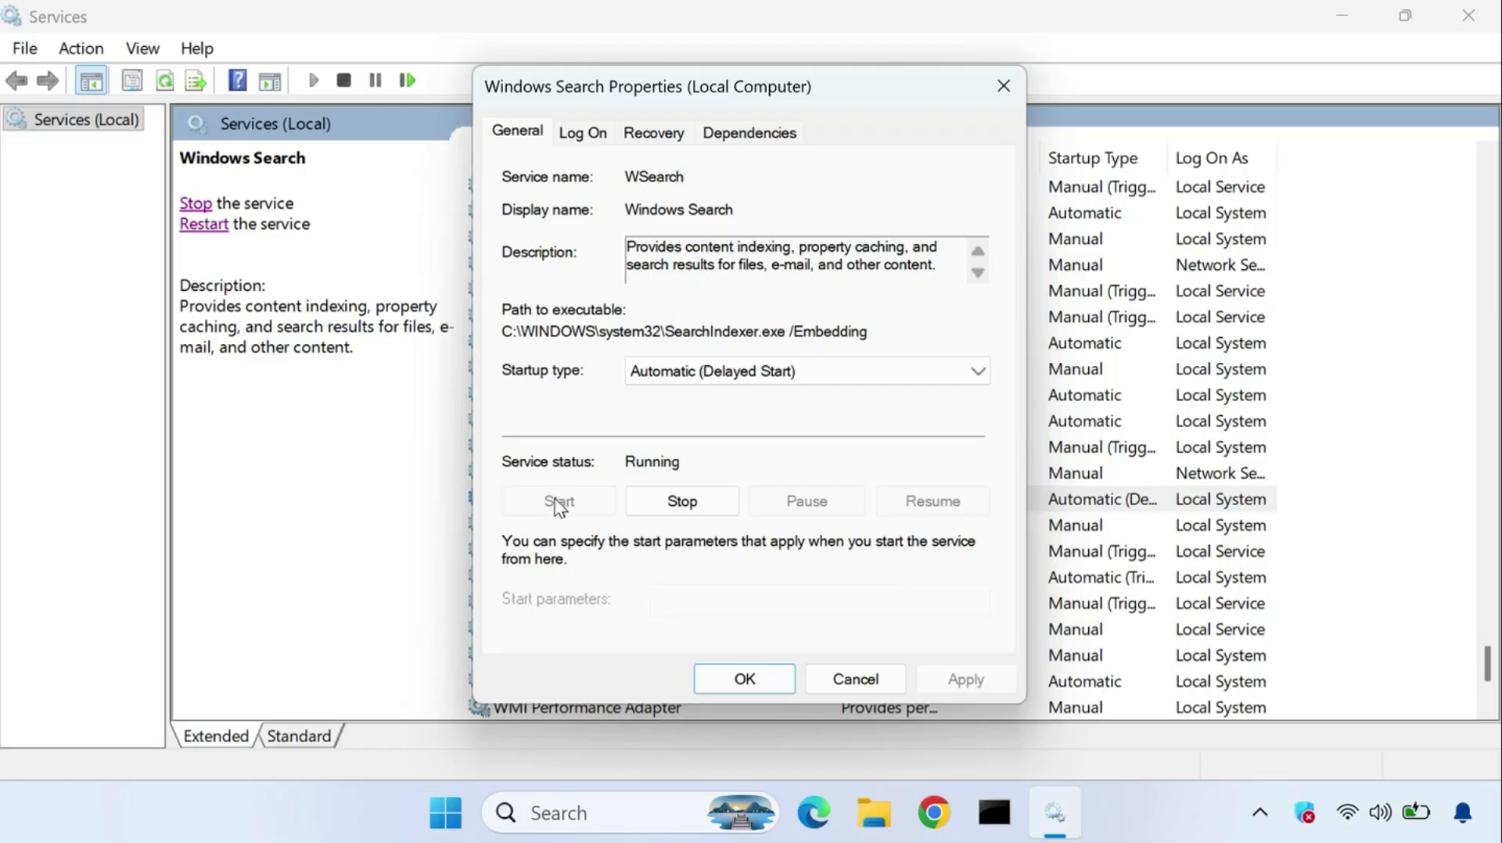
left_click(682, 503)
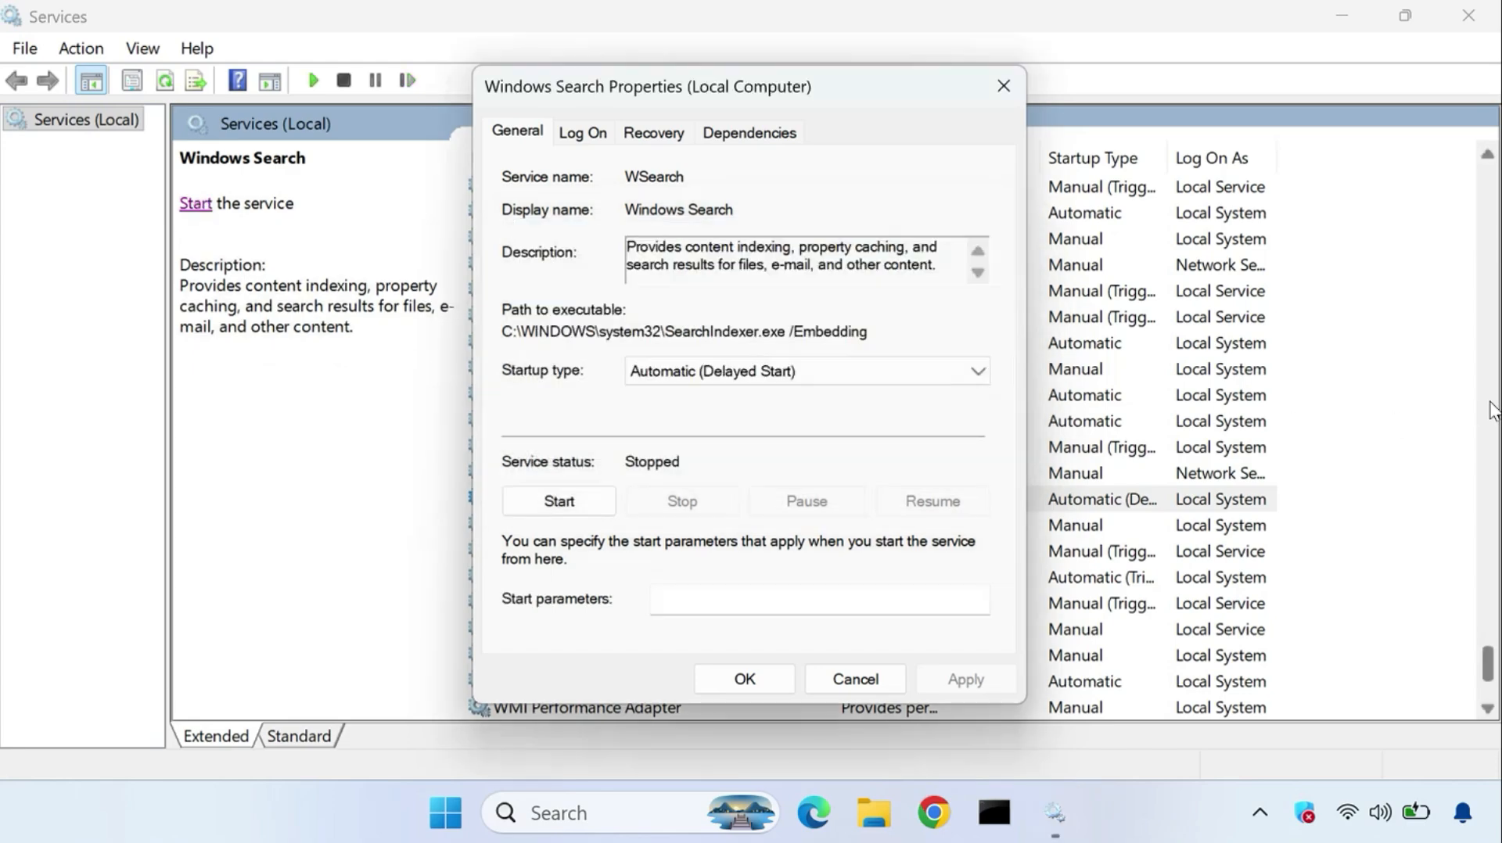
left_click(550, 502)
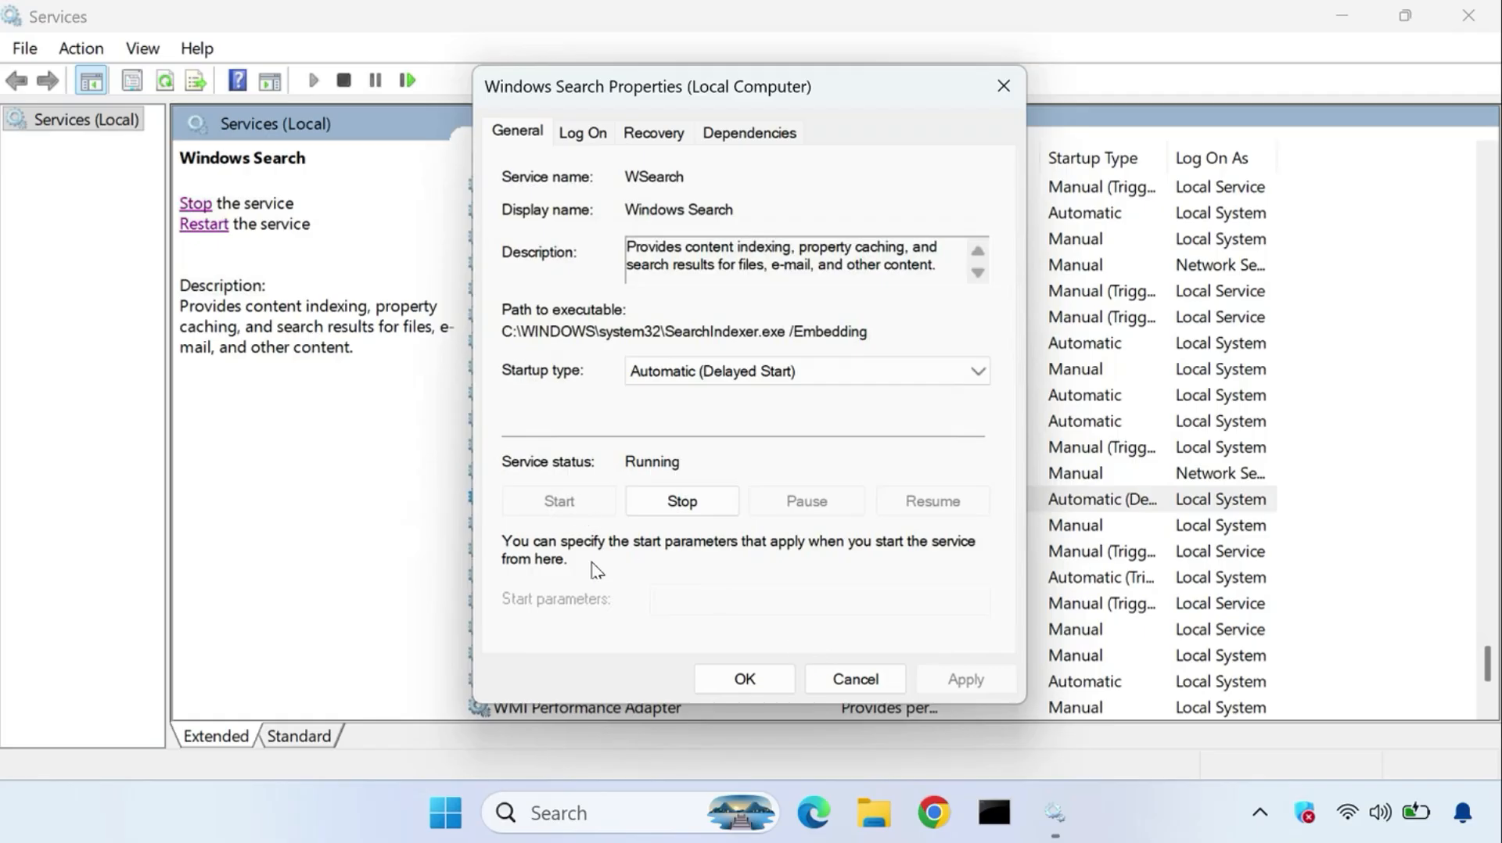
left_click(741, 677)
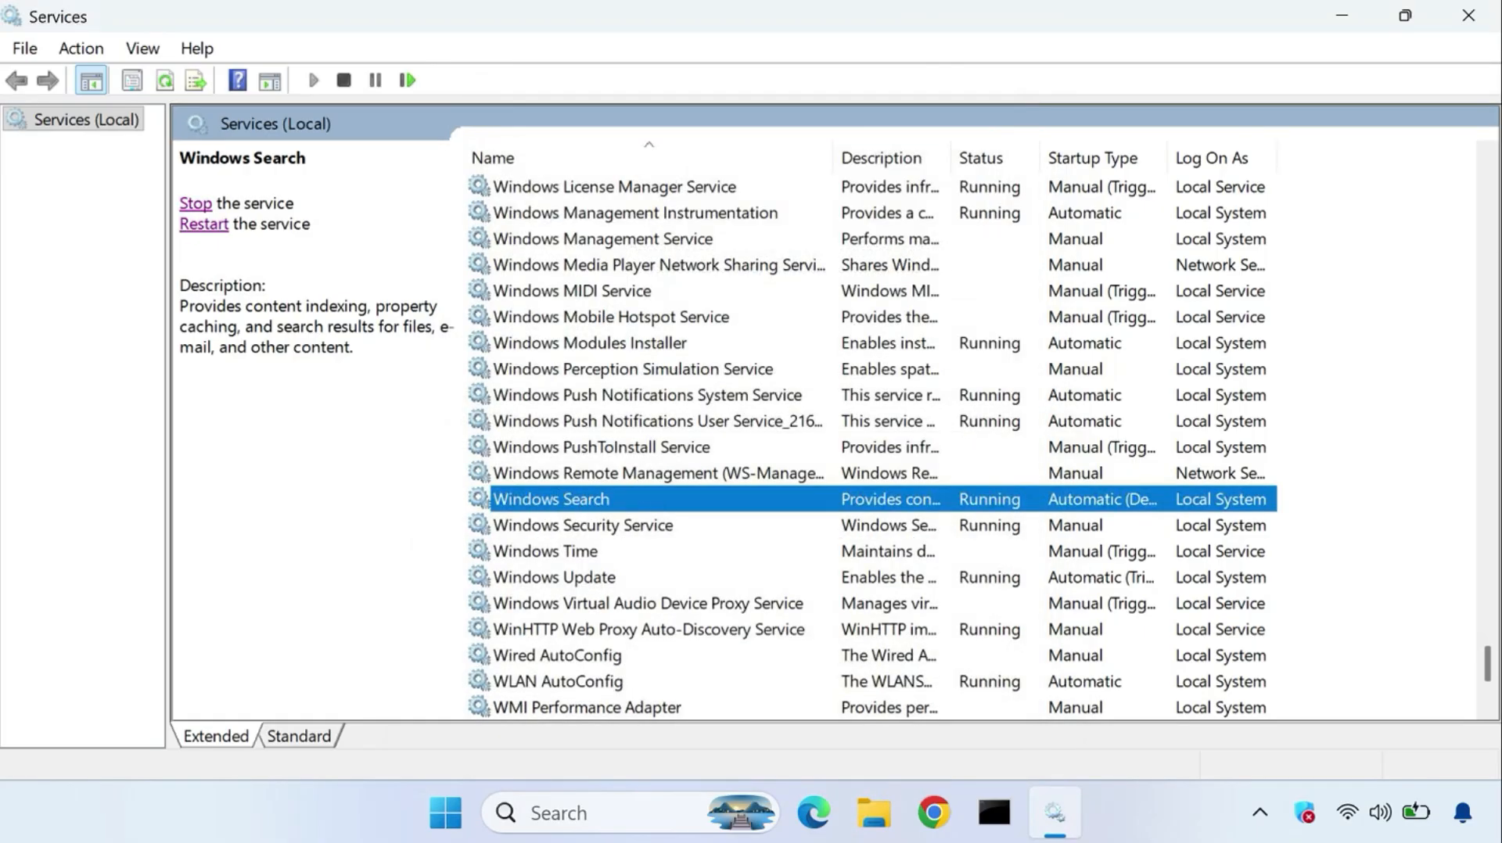
Step: Restart the Windows Search service from the services list and close Services
left_click(204, 226)
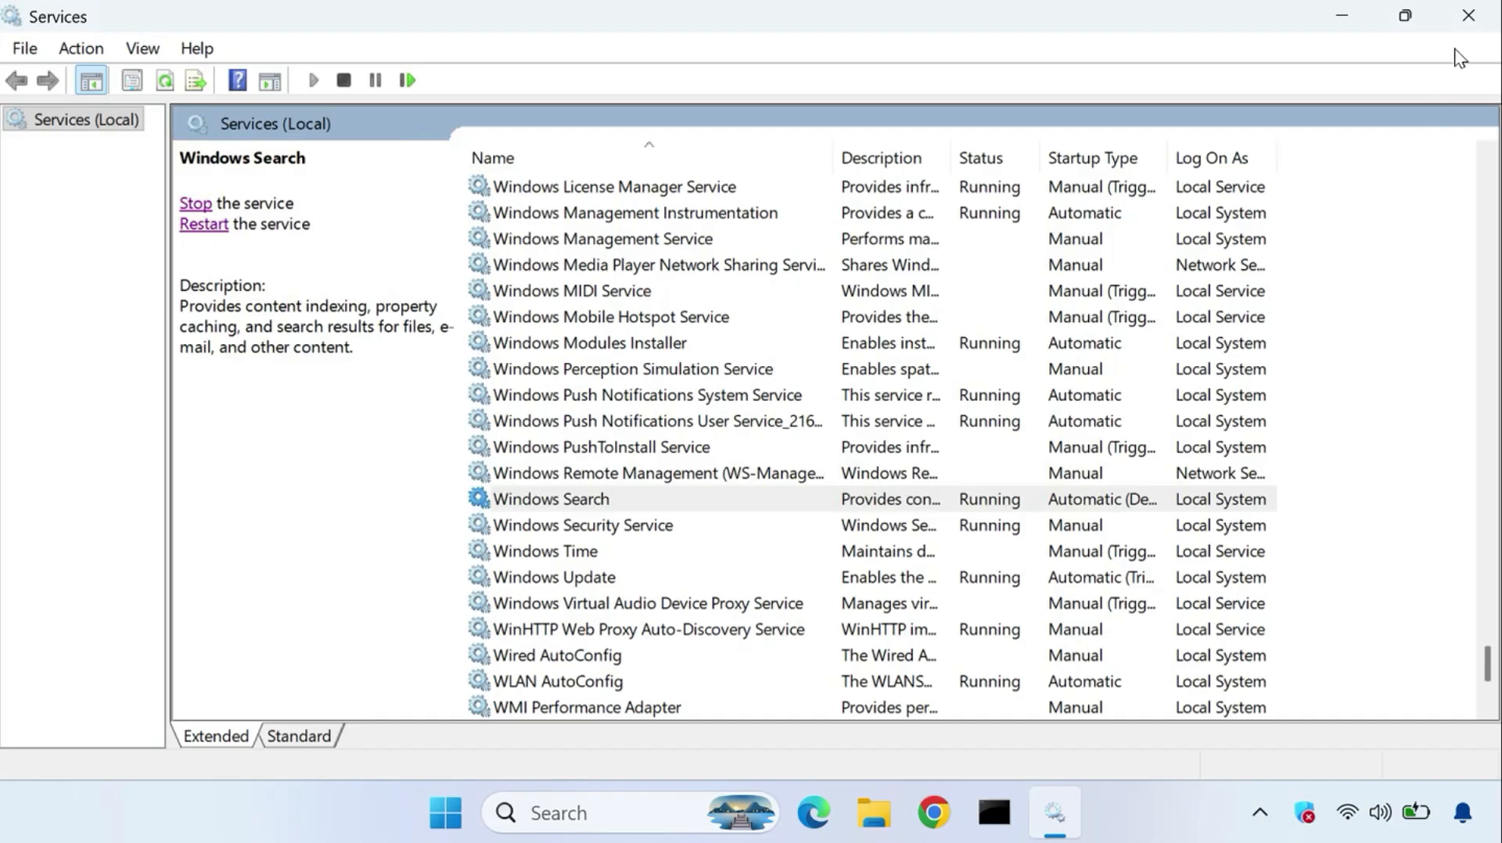
left_click(1468, 16)
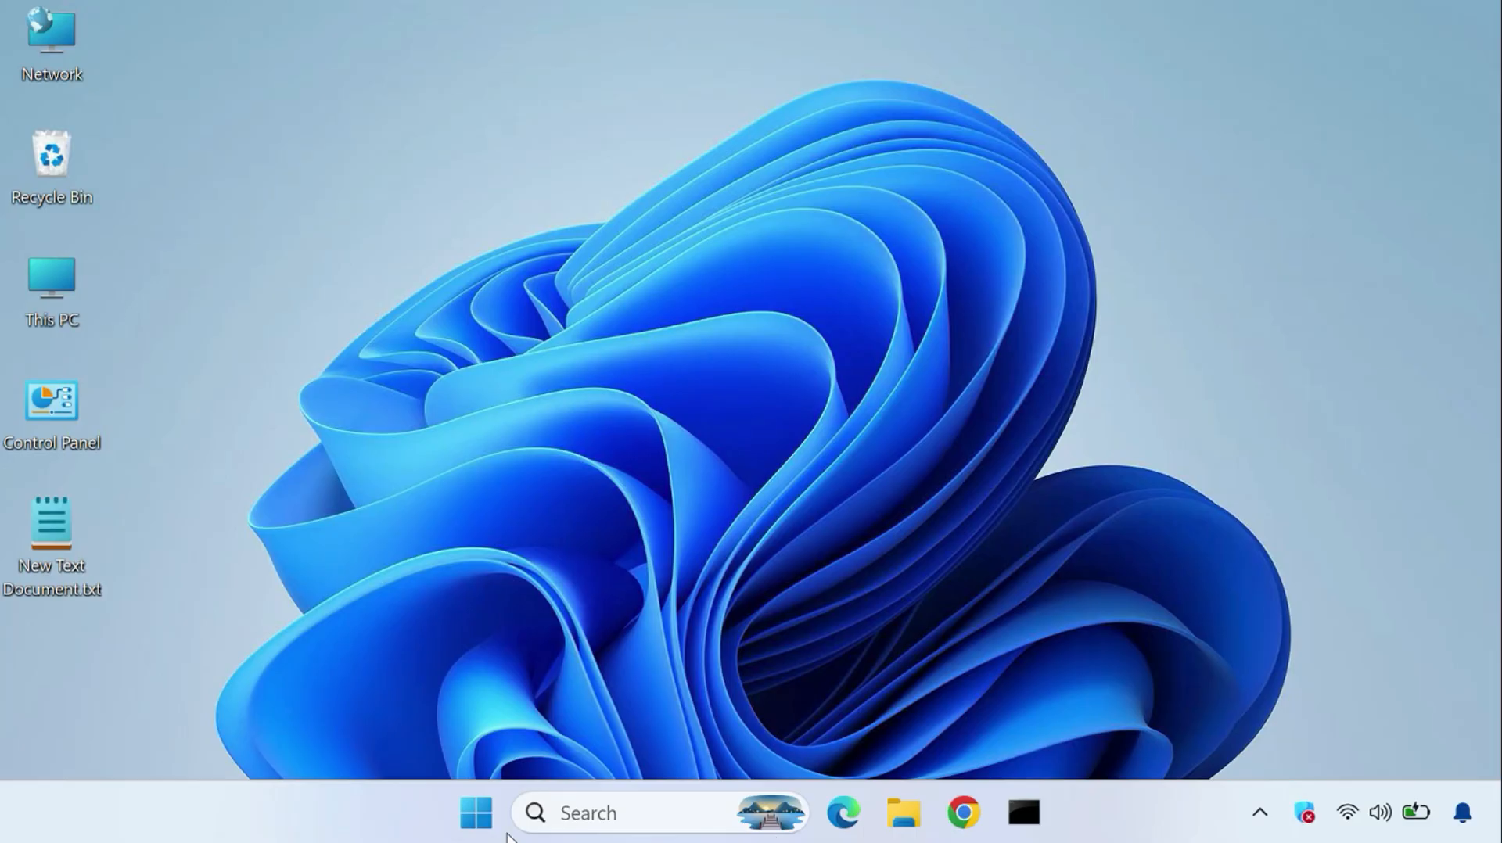
Step: Open Indexing Options from Start, delete and rebuild the search index through its advanced options, and close the dialog
left_click(479, 814)
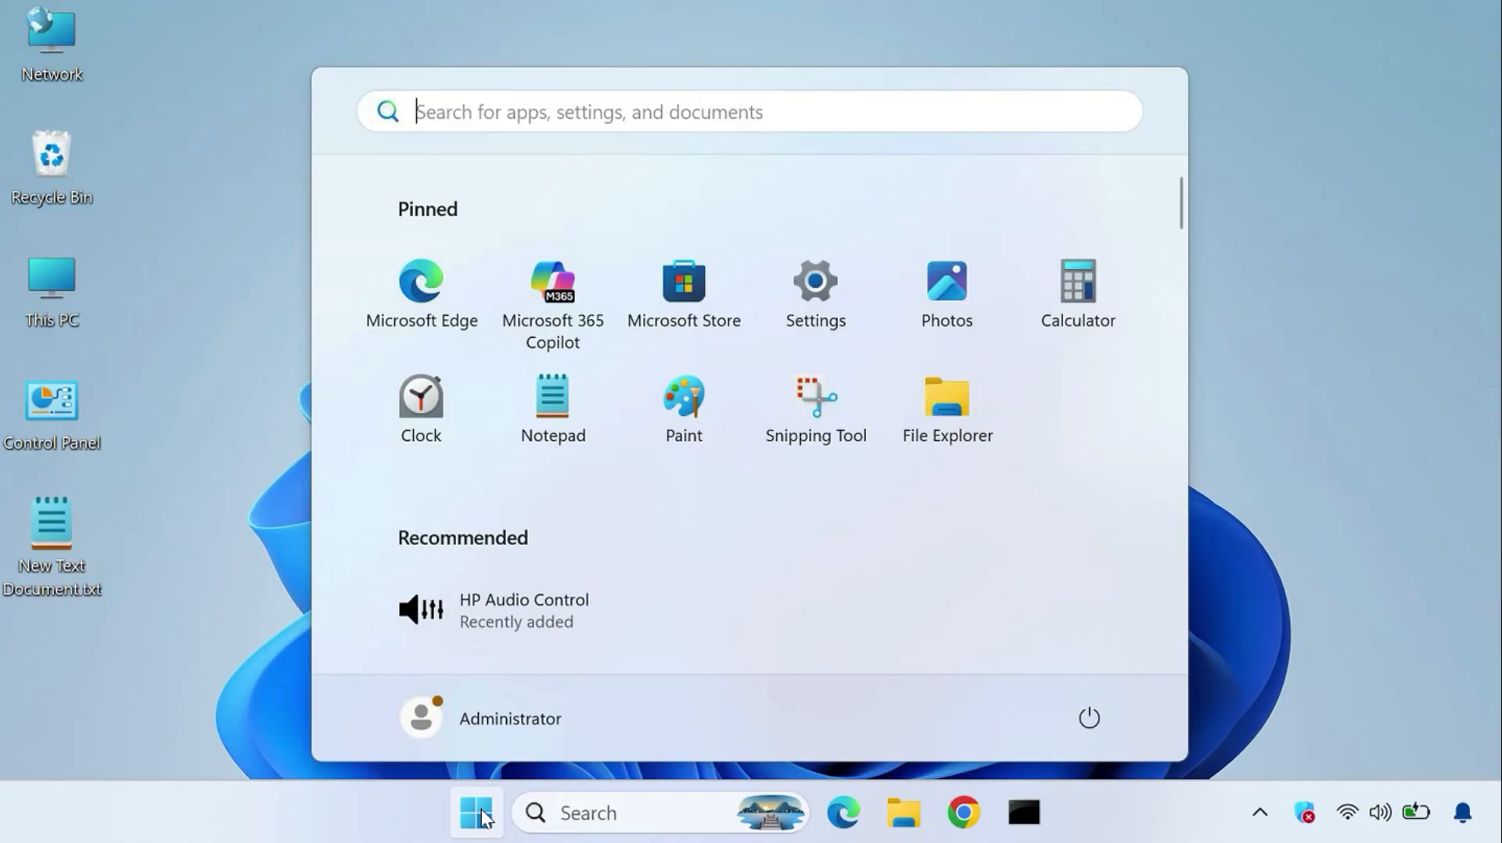
type("index")
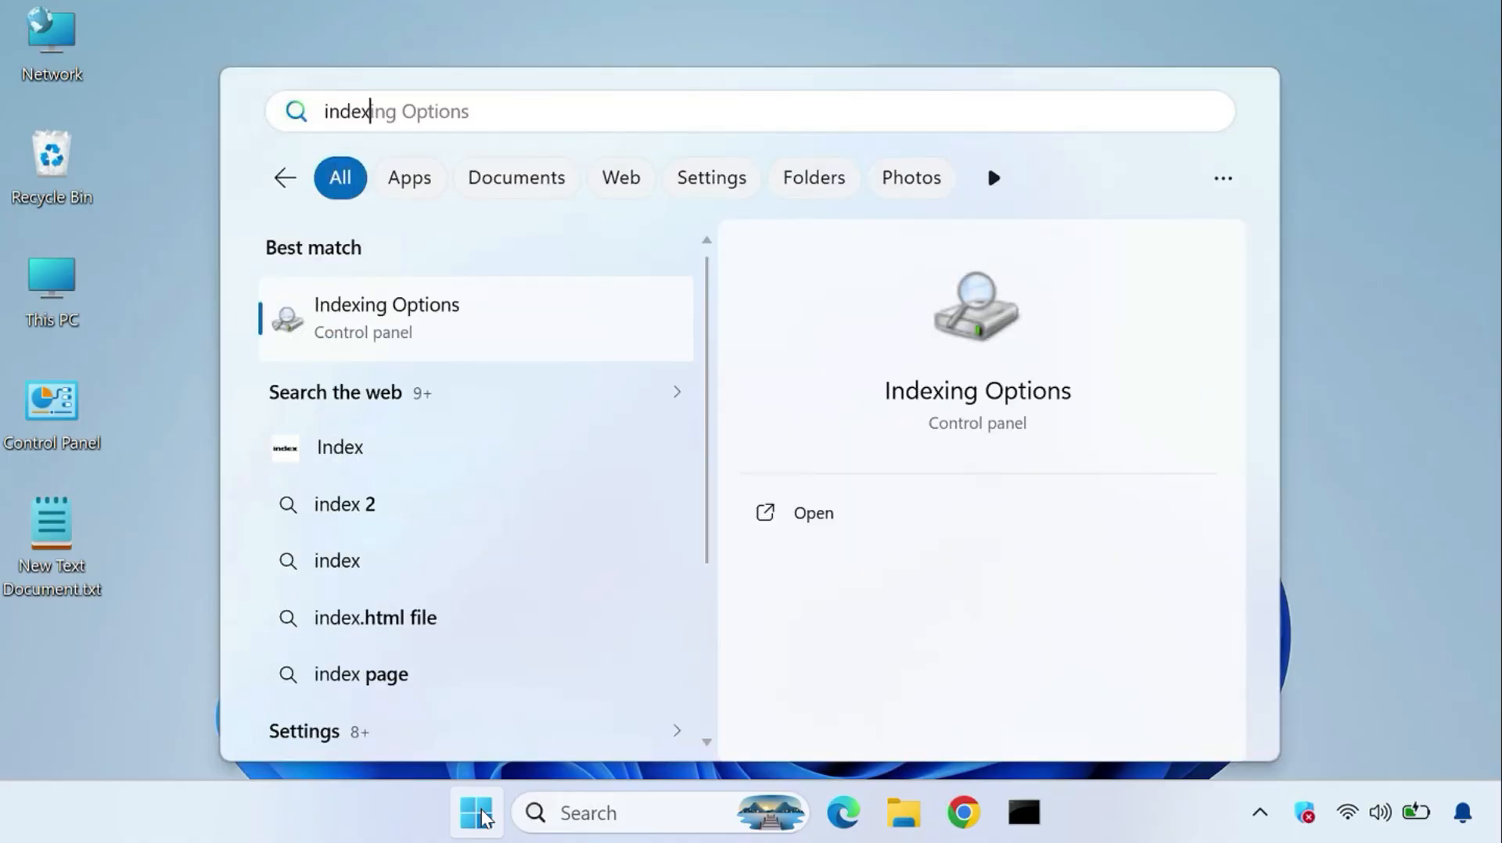
left_click(438, 346)
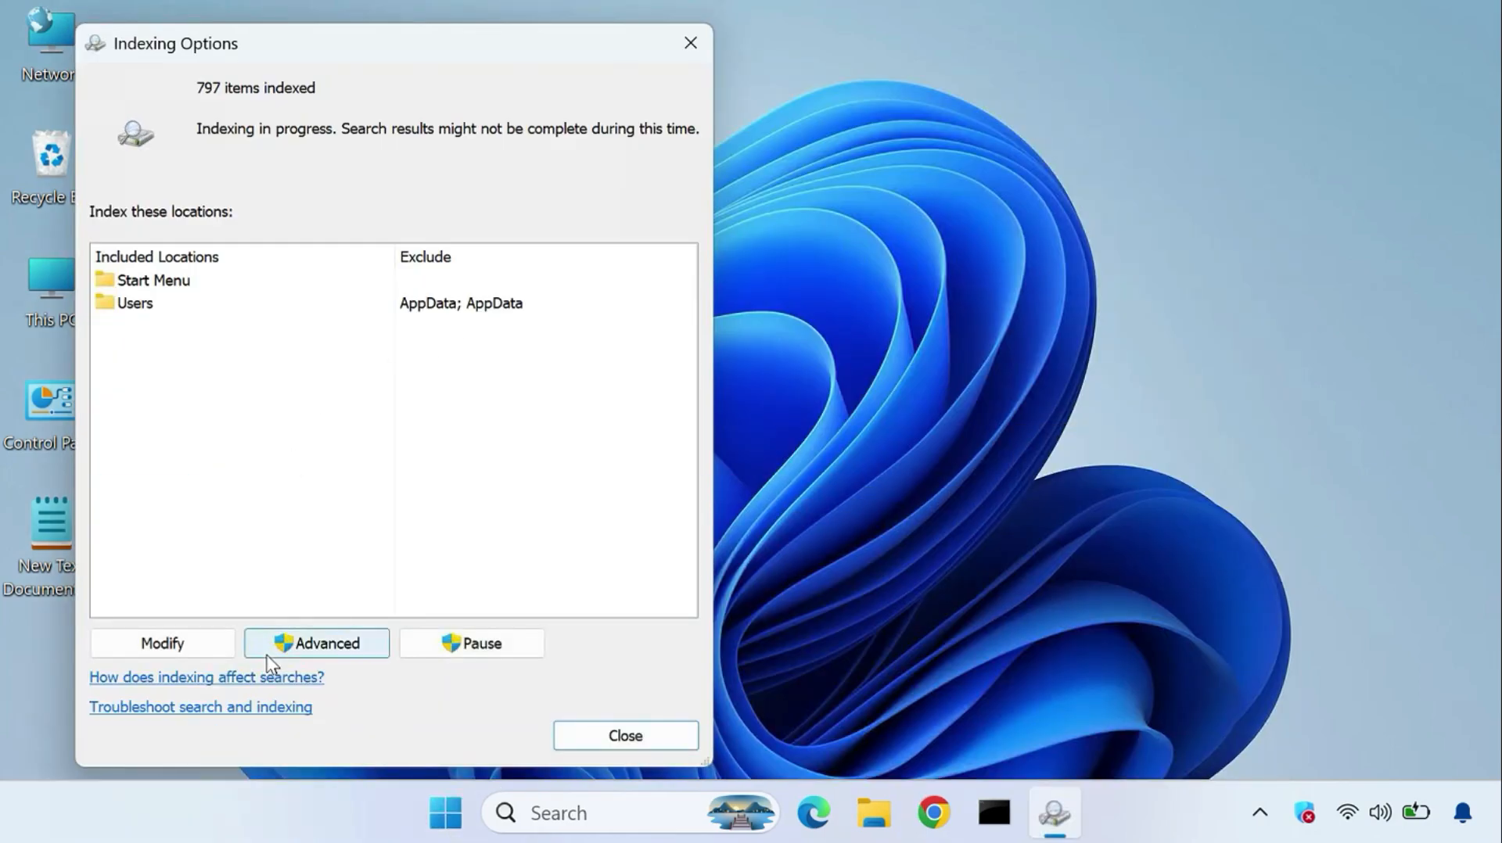
left_click(357, 646)
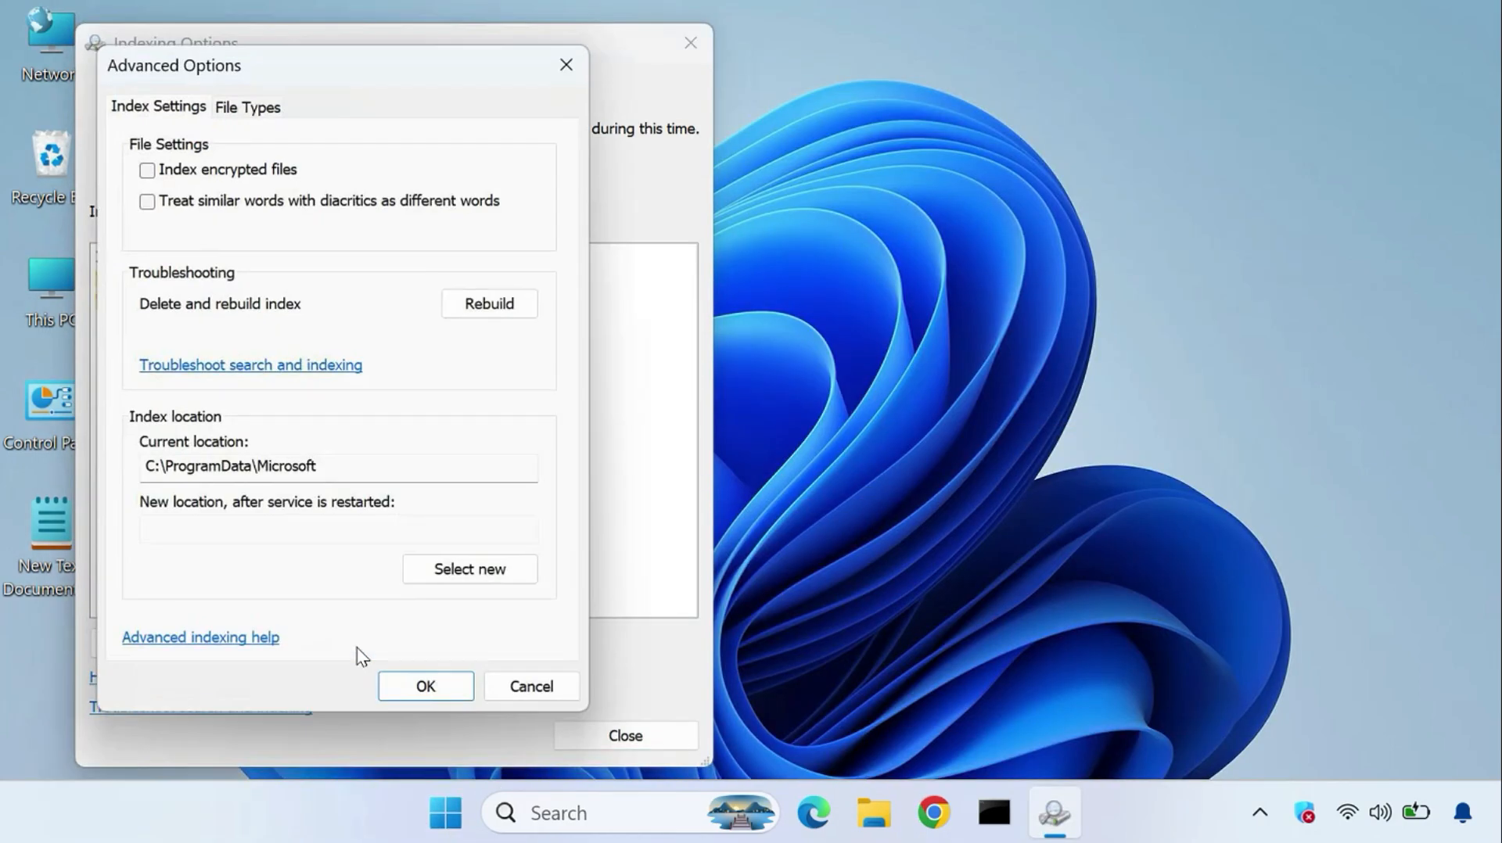
left_click(480, 315)
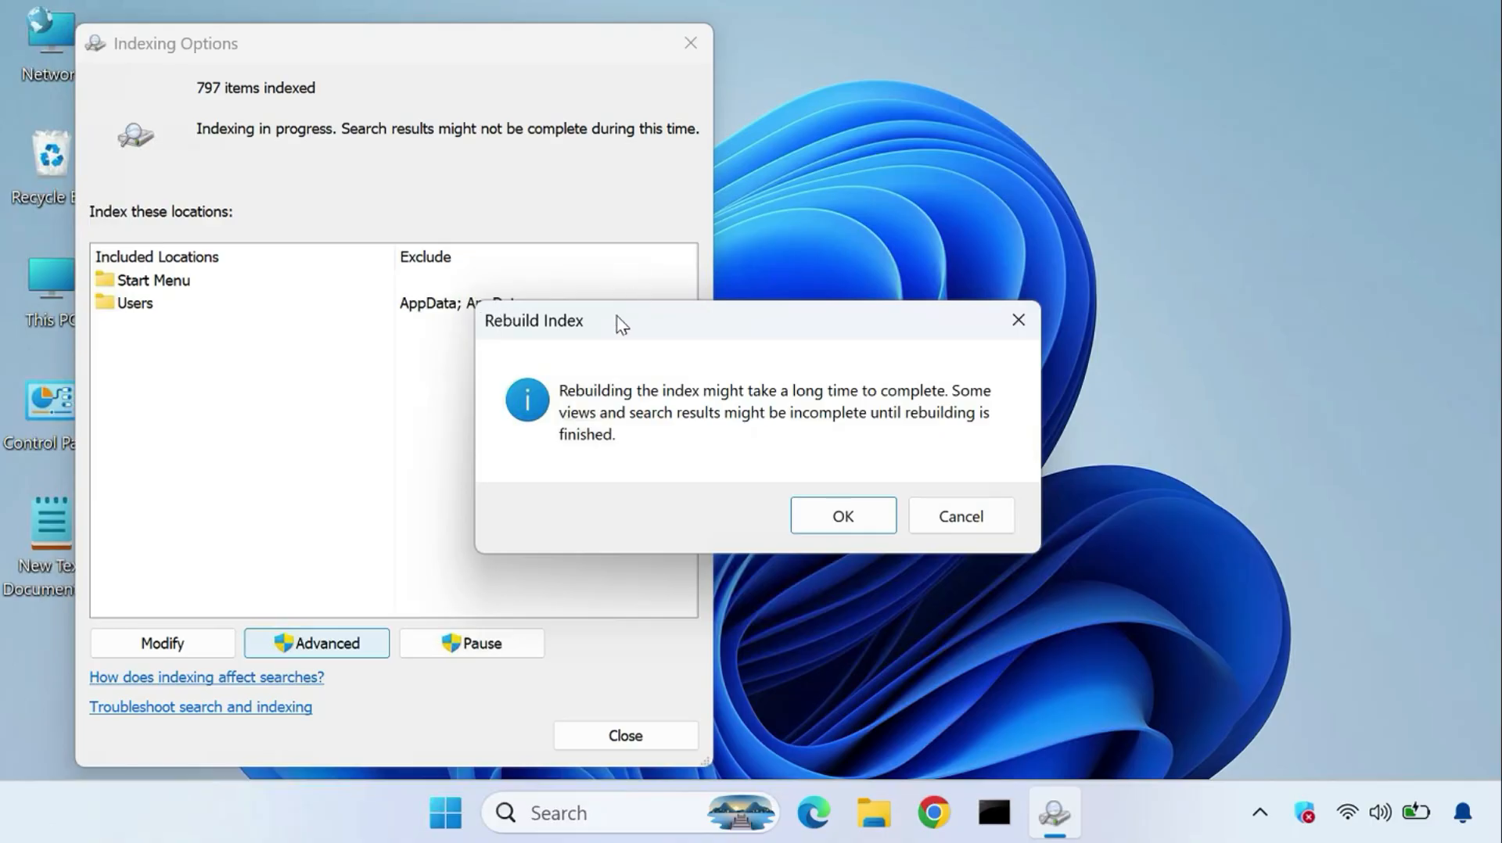
left_click(806, 517)
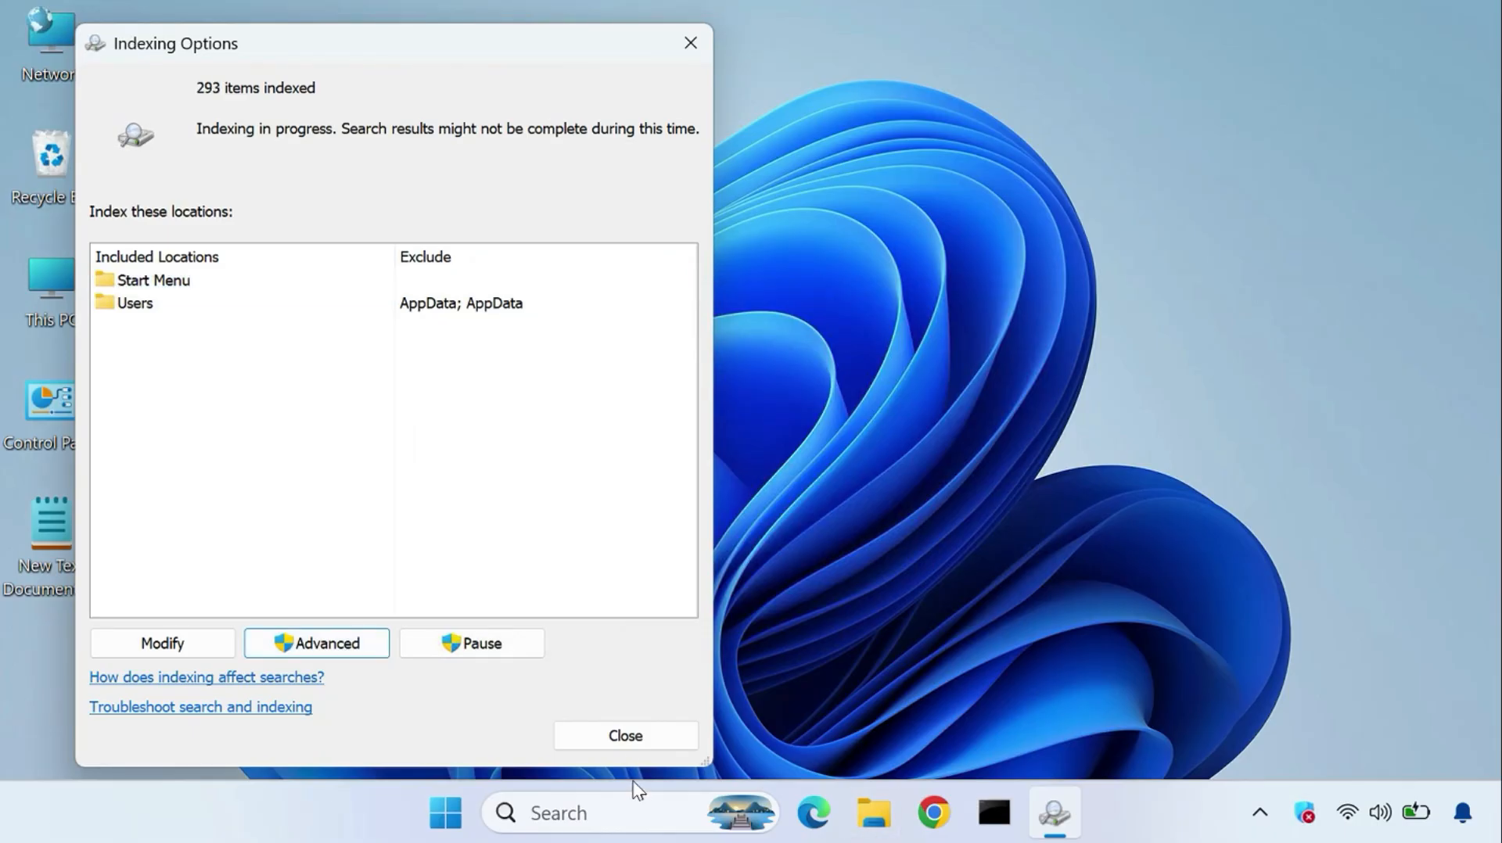
left_click(630, 740)
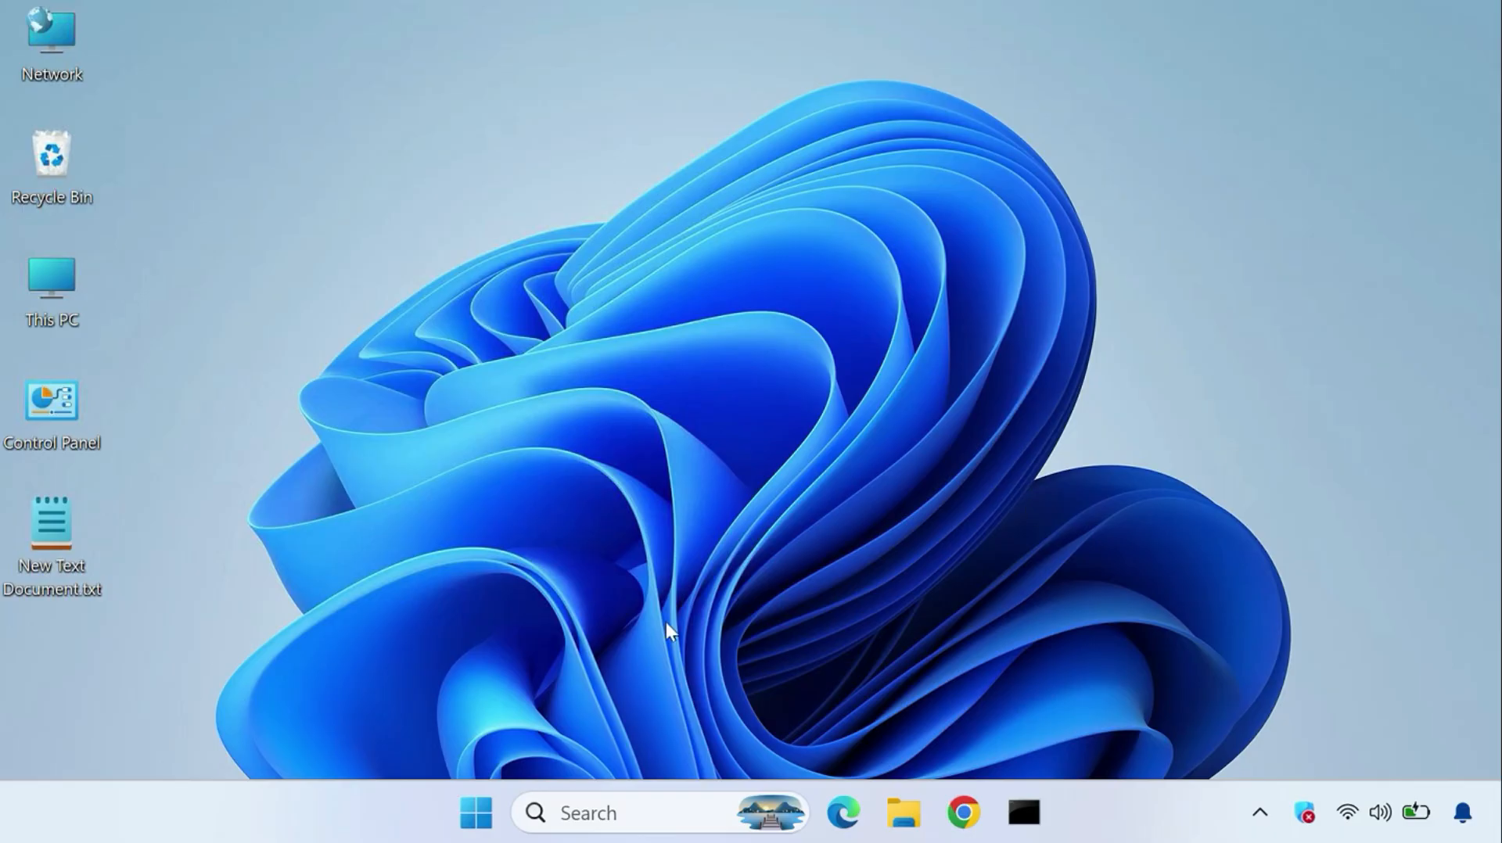
Step: Search for regedit from Start and run Registry Editor as administrator
left_click(485, 782)
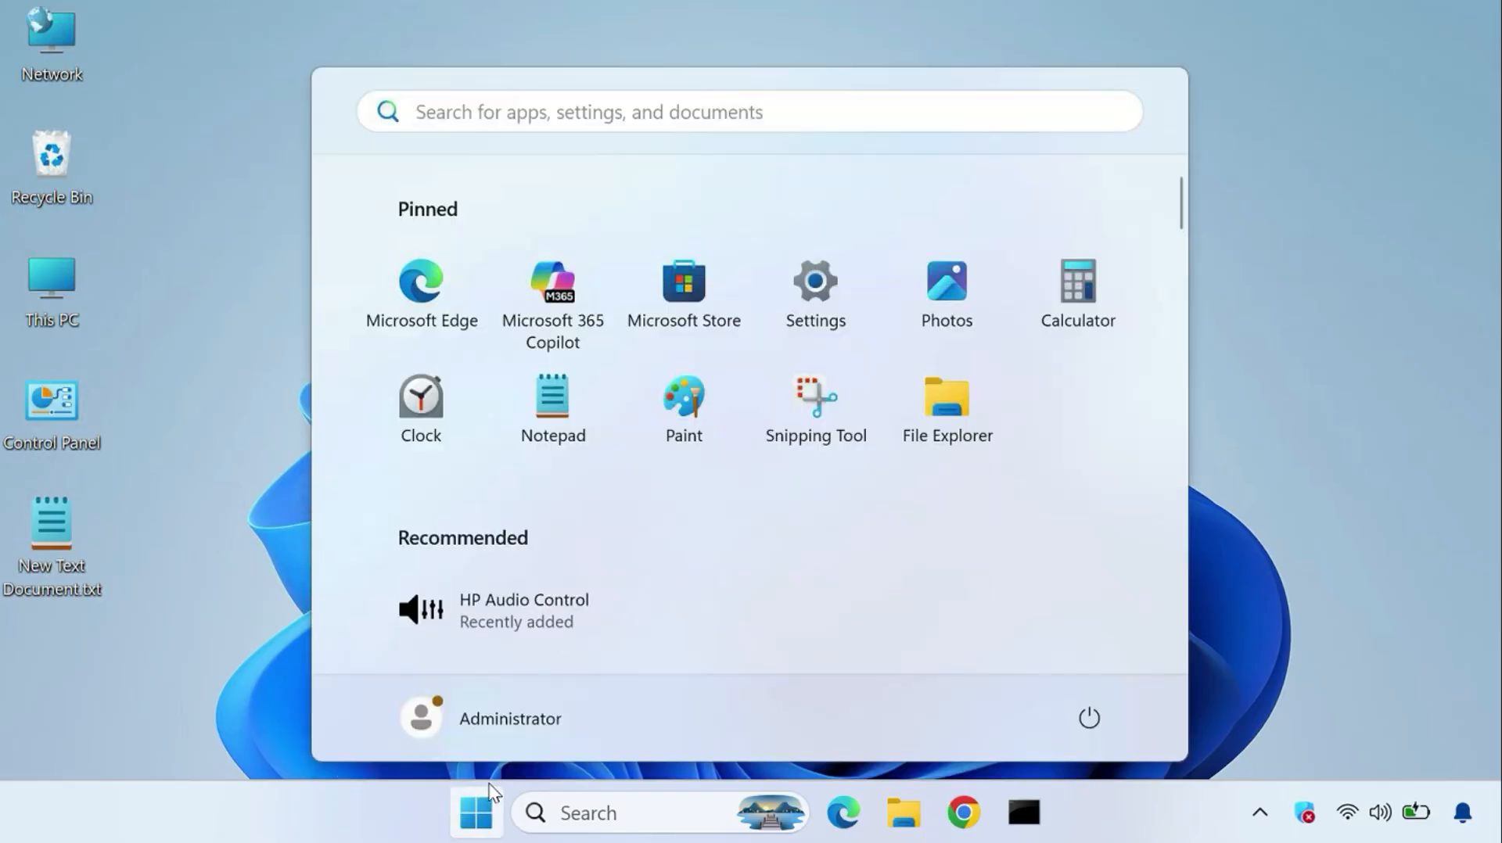
type("rege")
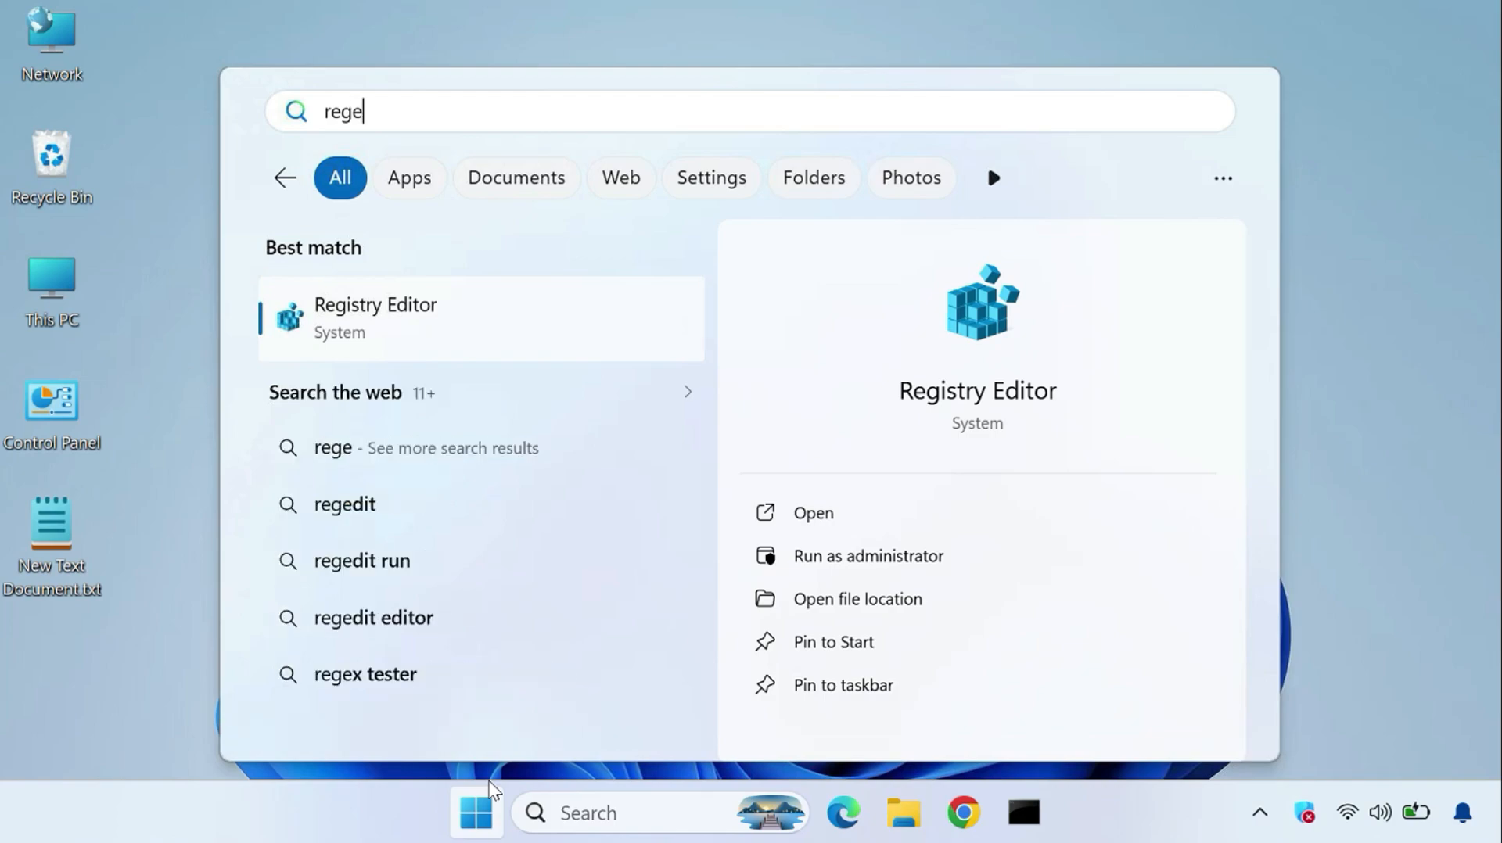
type("dit")
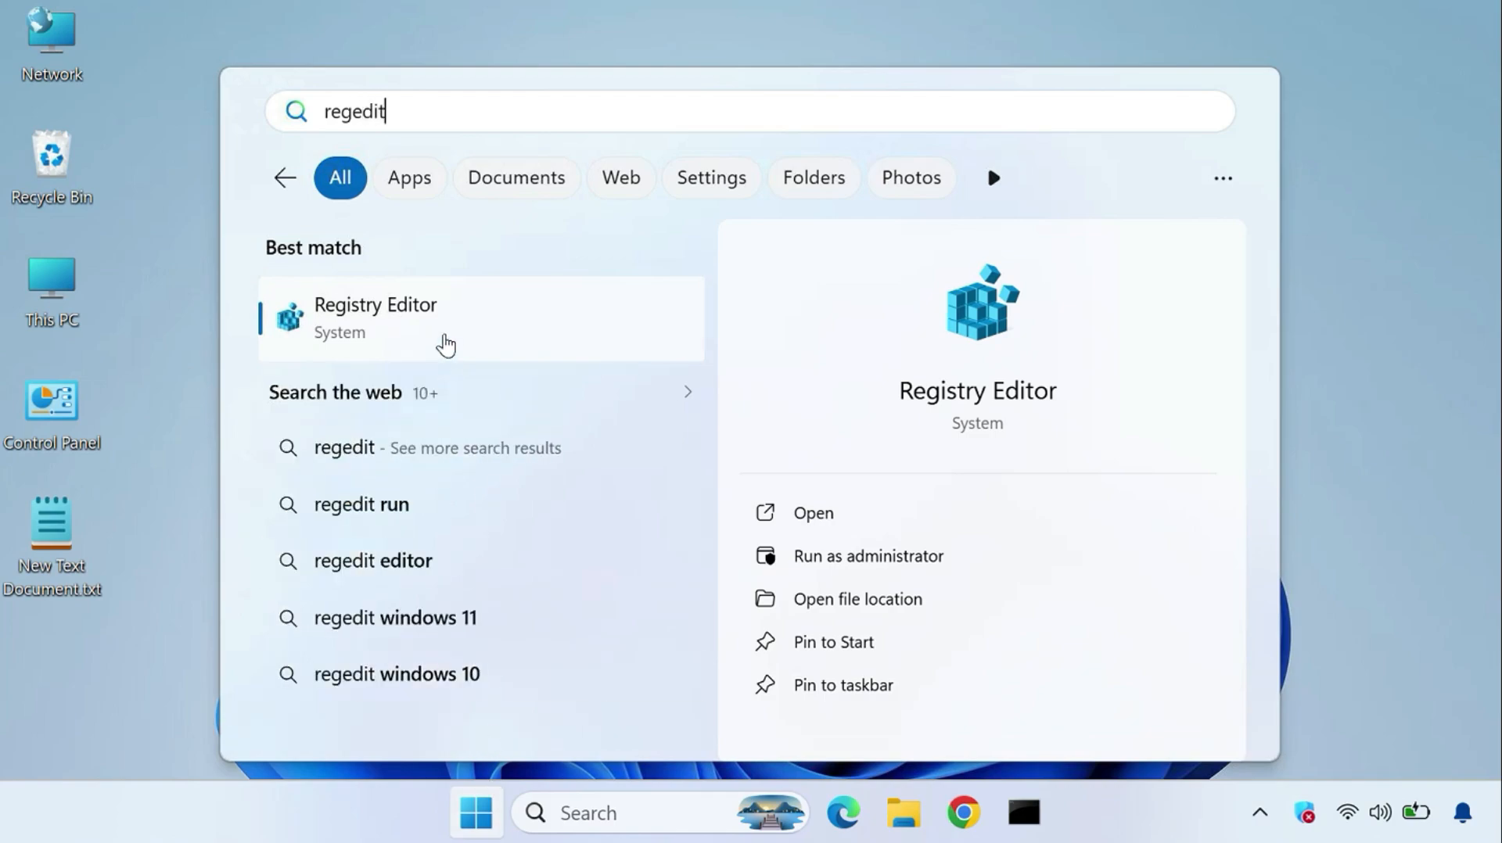
right_click(444, 336)
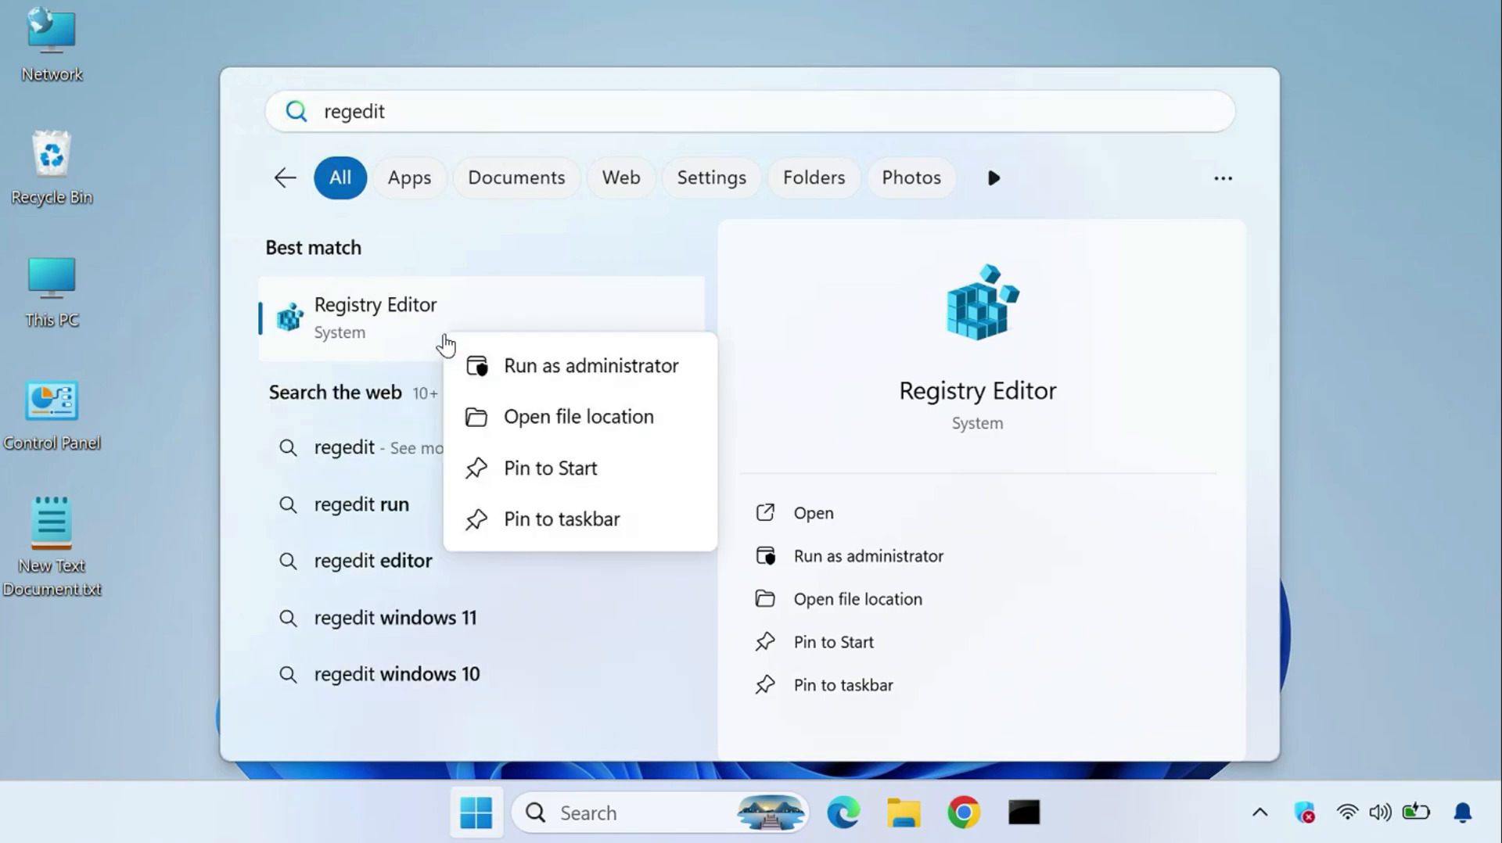
left_click(578, 367)
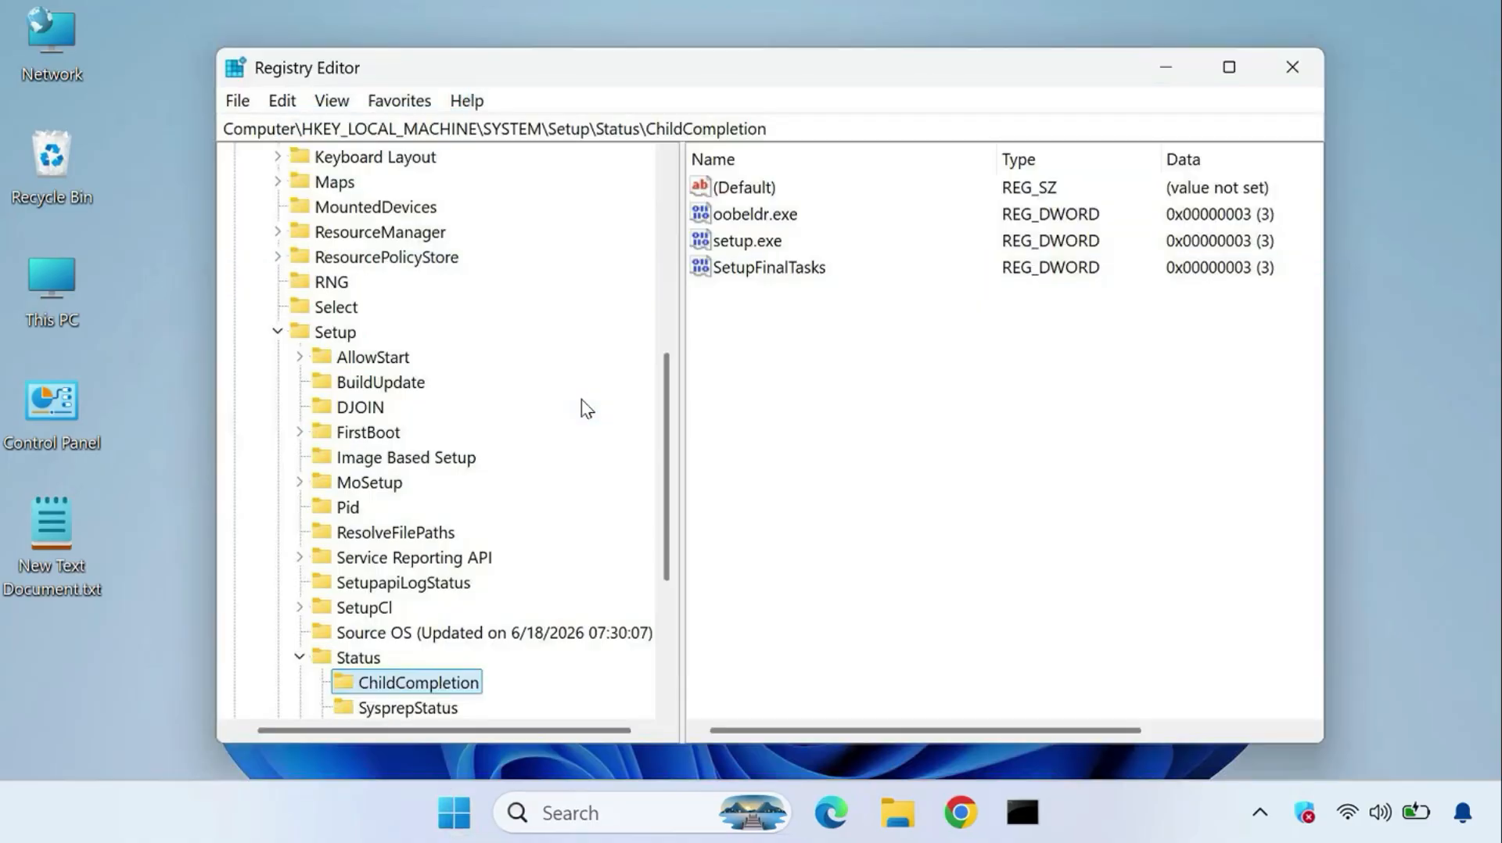
Step: Collapse the expanded Setup, SYSTEM and HKEY_LOCAL_MACHINE branches in the registry tree
left_click(277, 331)
scroll(301, 364, "up", 3)
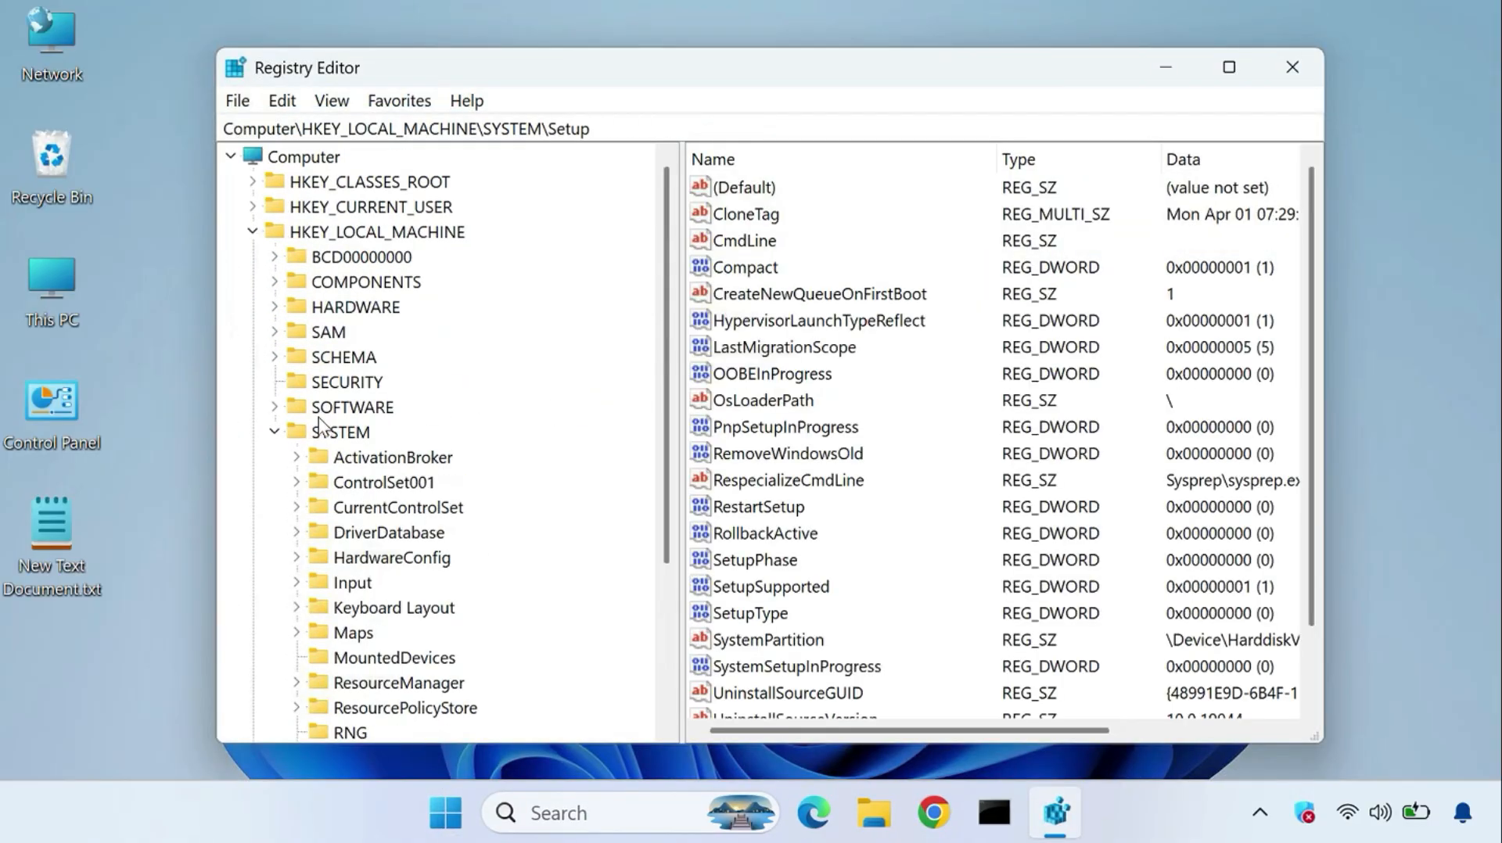
left_click(274, 432)
left_click(251, 232)
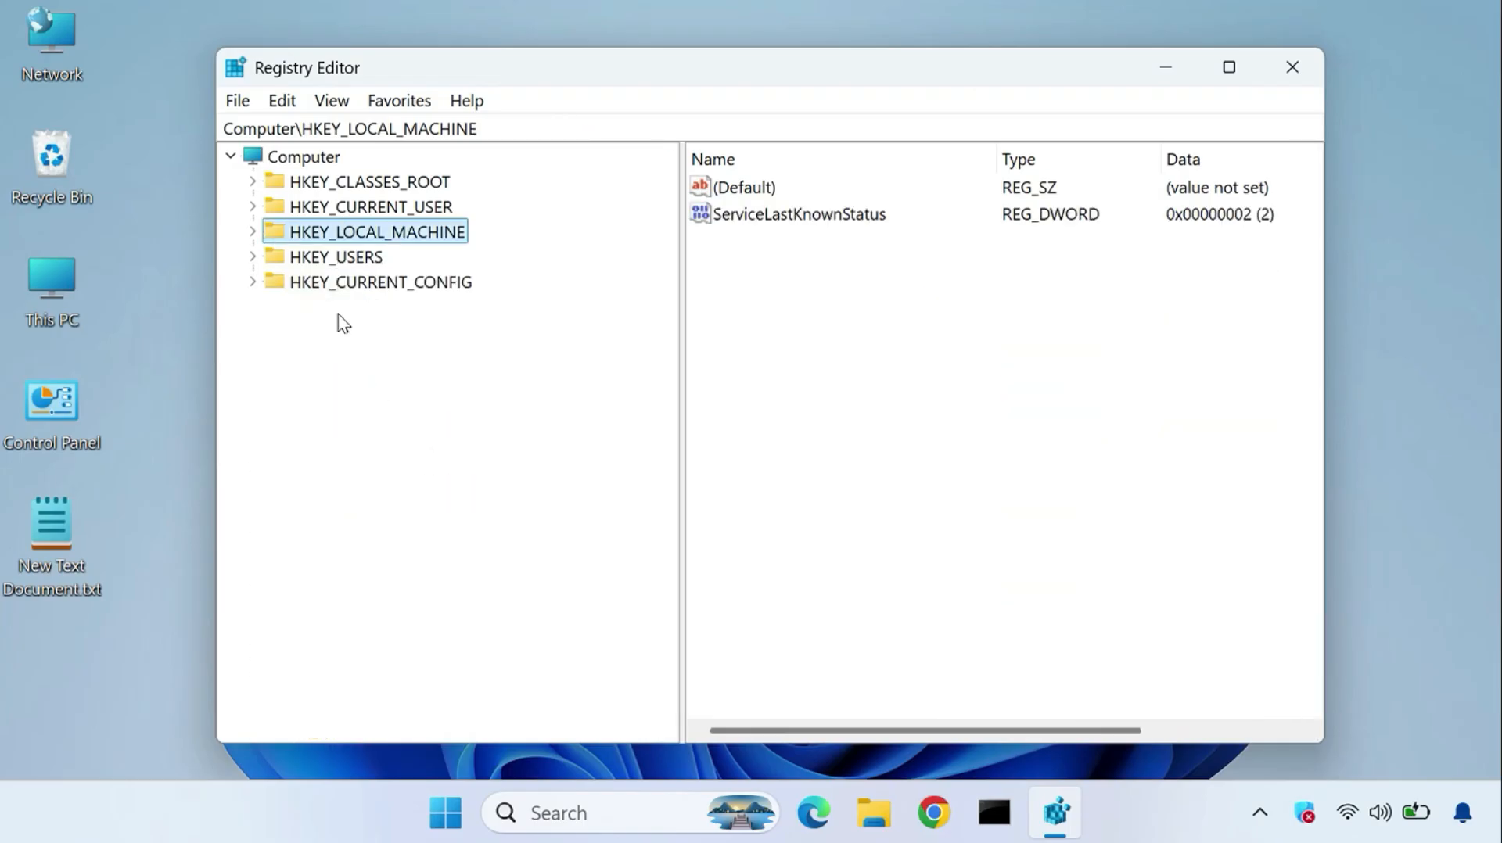
Step: Expand the registry tree to HKEY_CURRENT_USER\Software\Microsoft
left_click(396, 217)
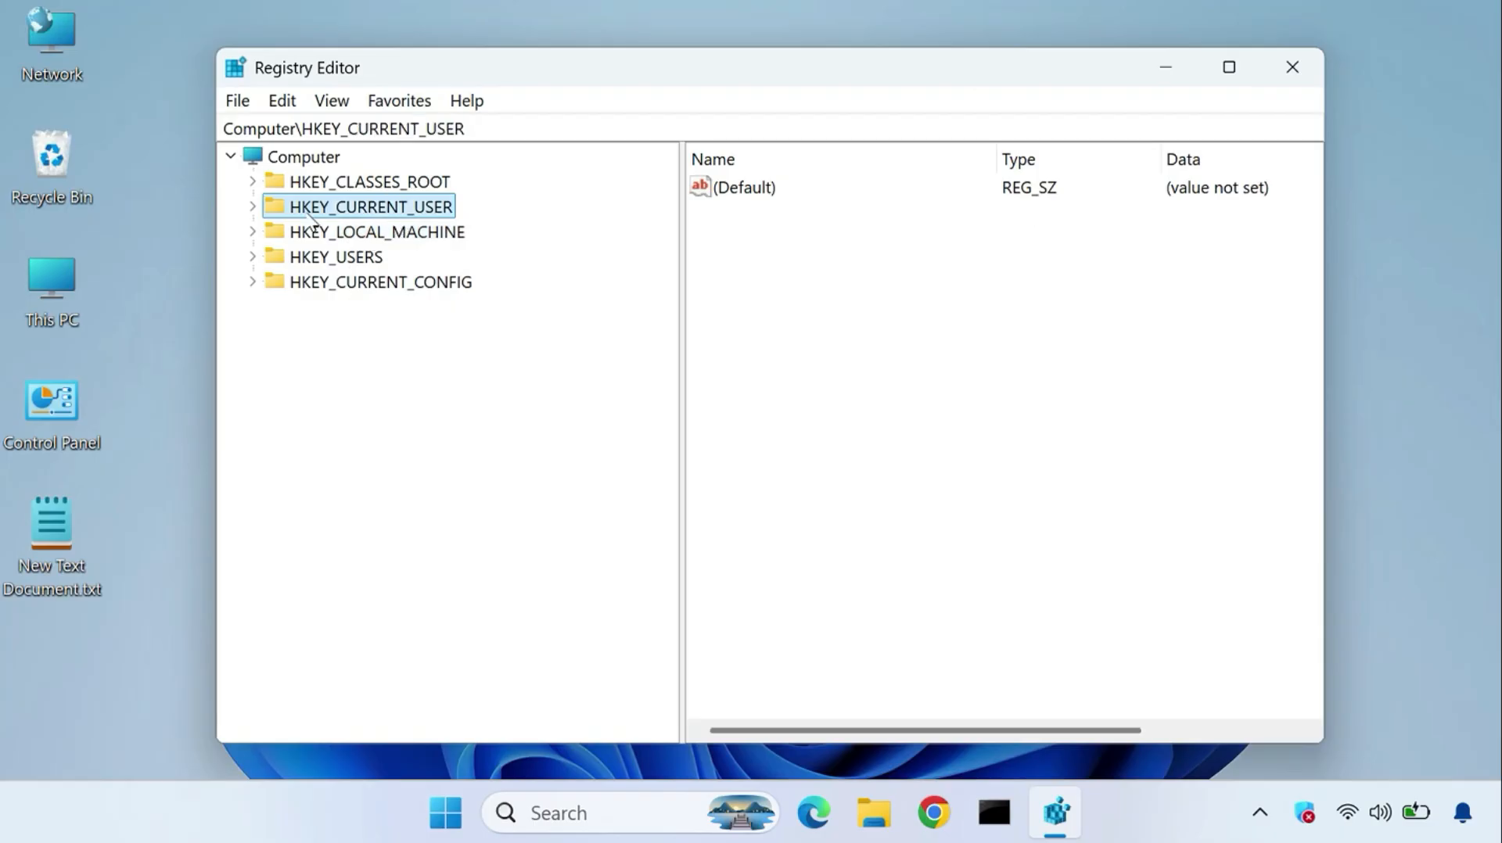
left_click(252, 207)
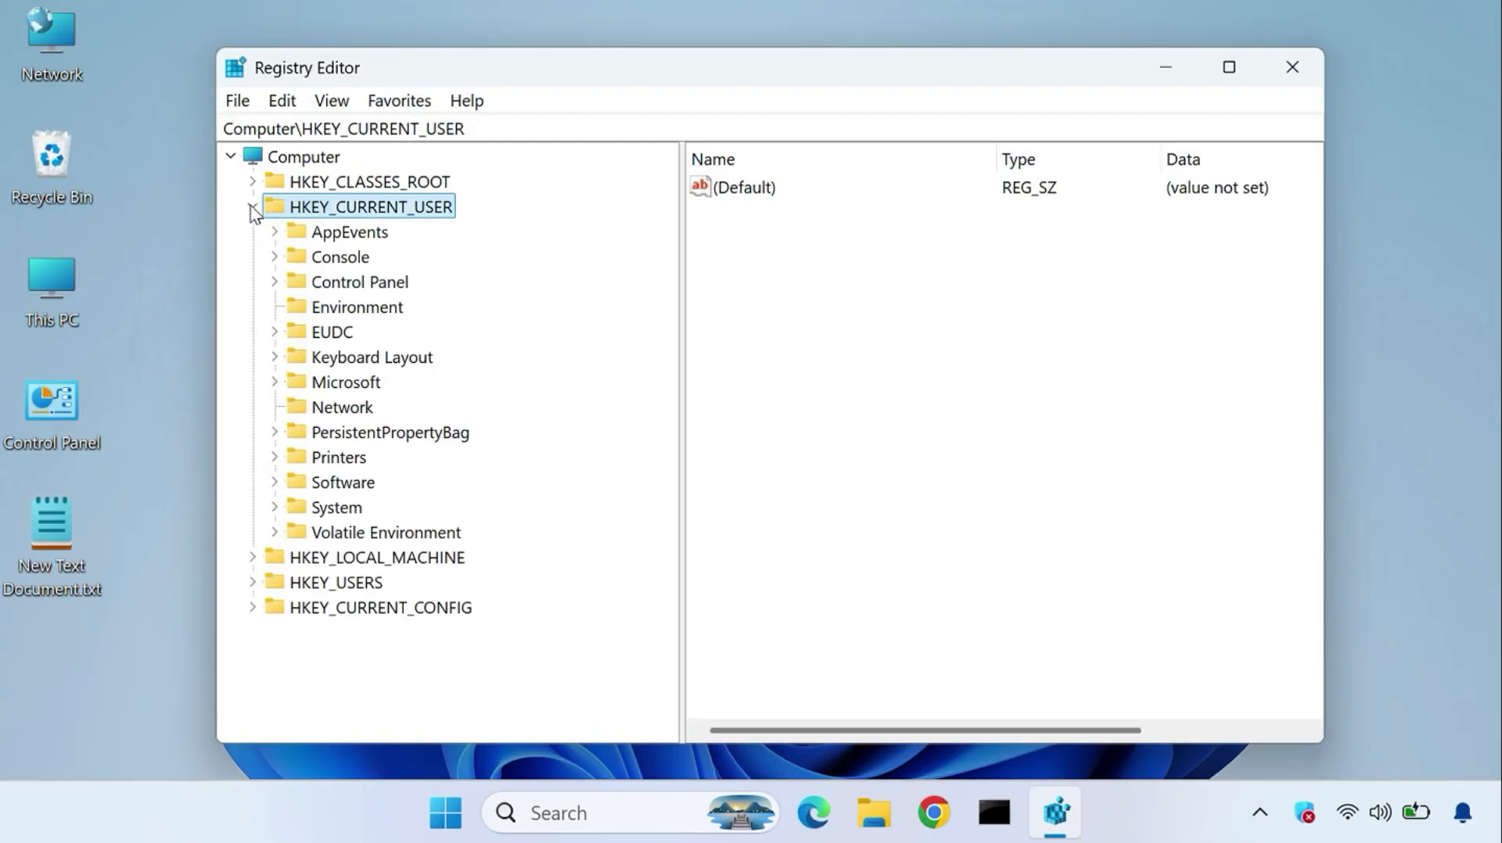
left_click(316, 484)
left_click(275, 482)
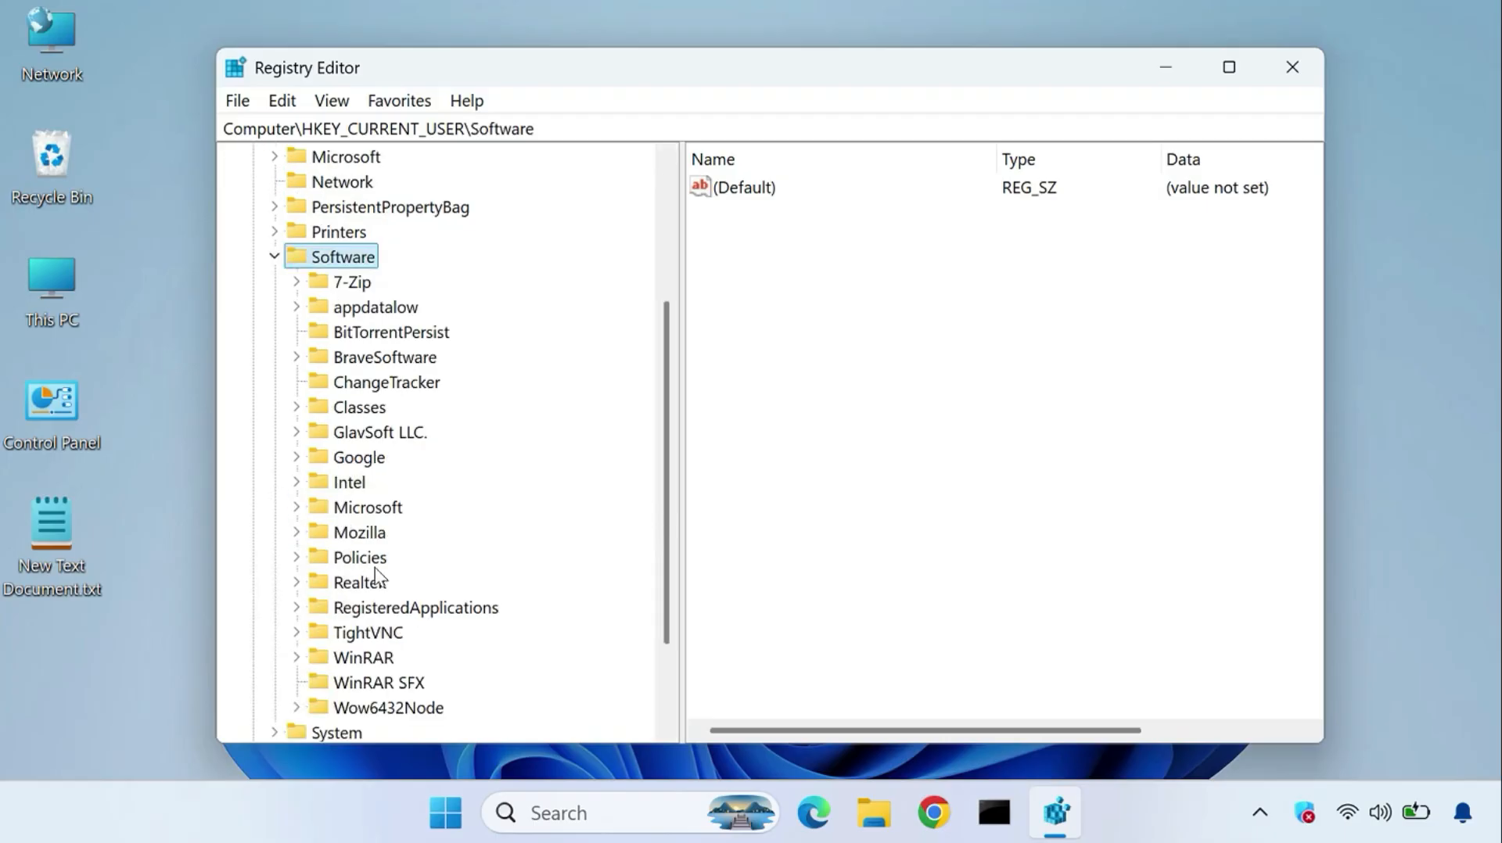
double_click(332, 508)
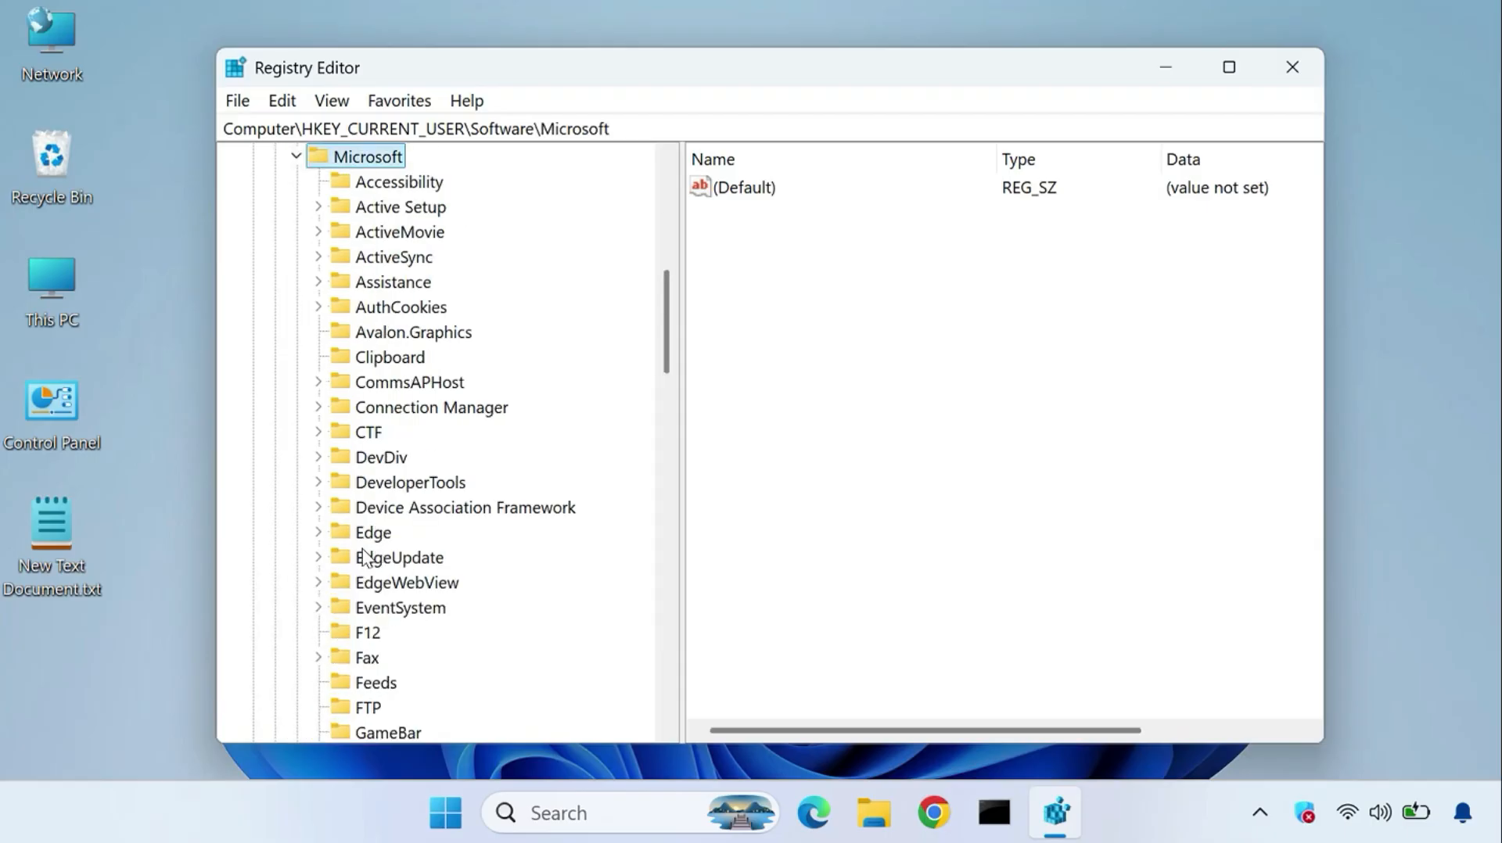
Step: Under the current user's Microsoft key, expand Windows and its CurrentVersion subkey
scroll(375, 568, "down", 4)
scroll(376, 568, "down", 9)
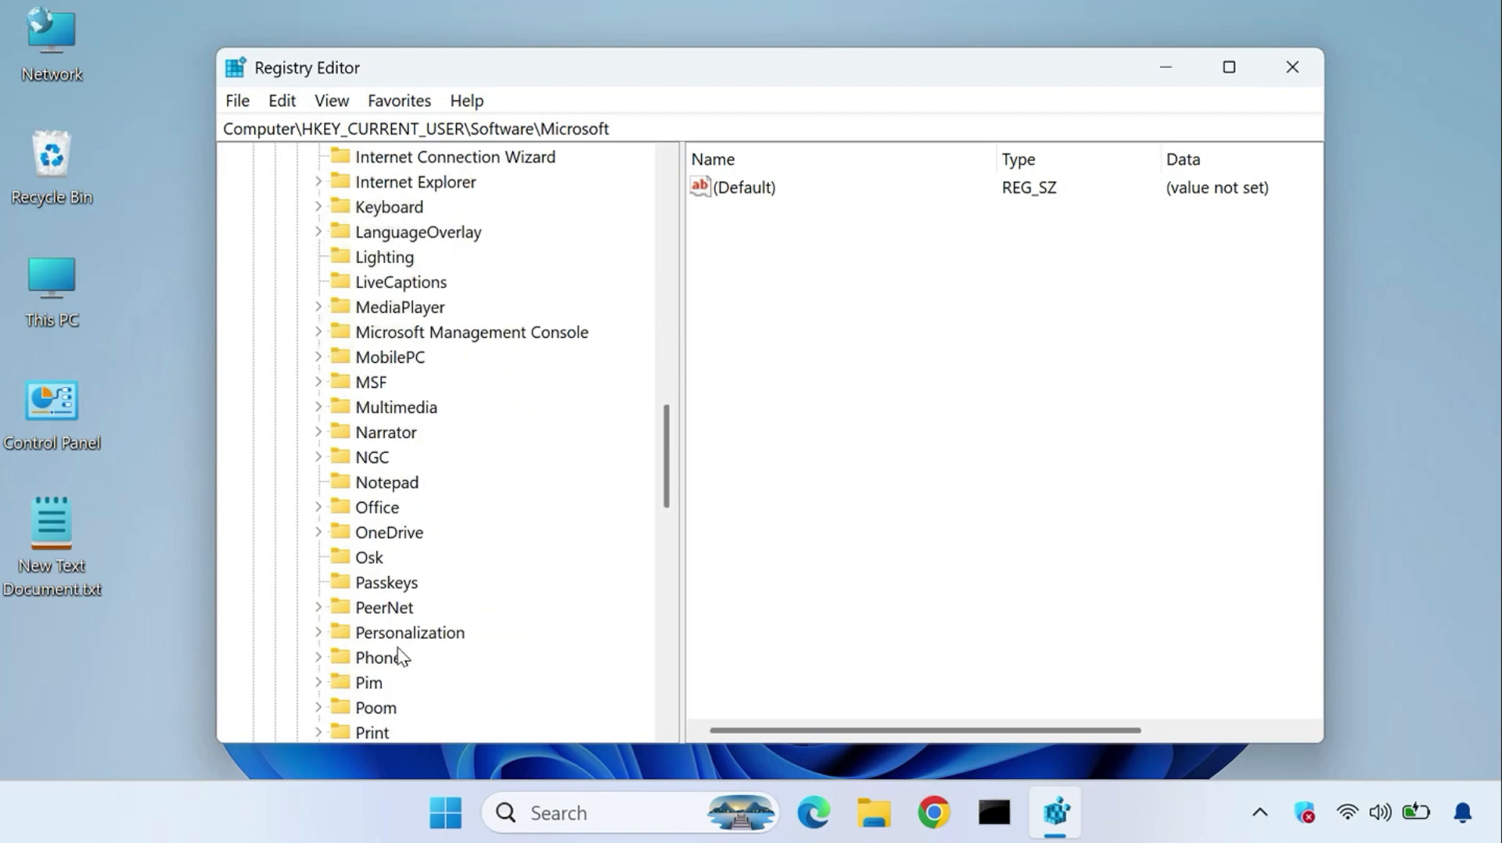
scroll(399, 655, "down", 5)
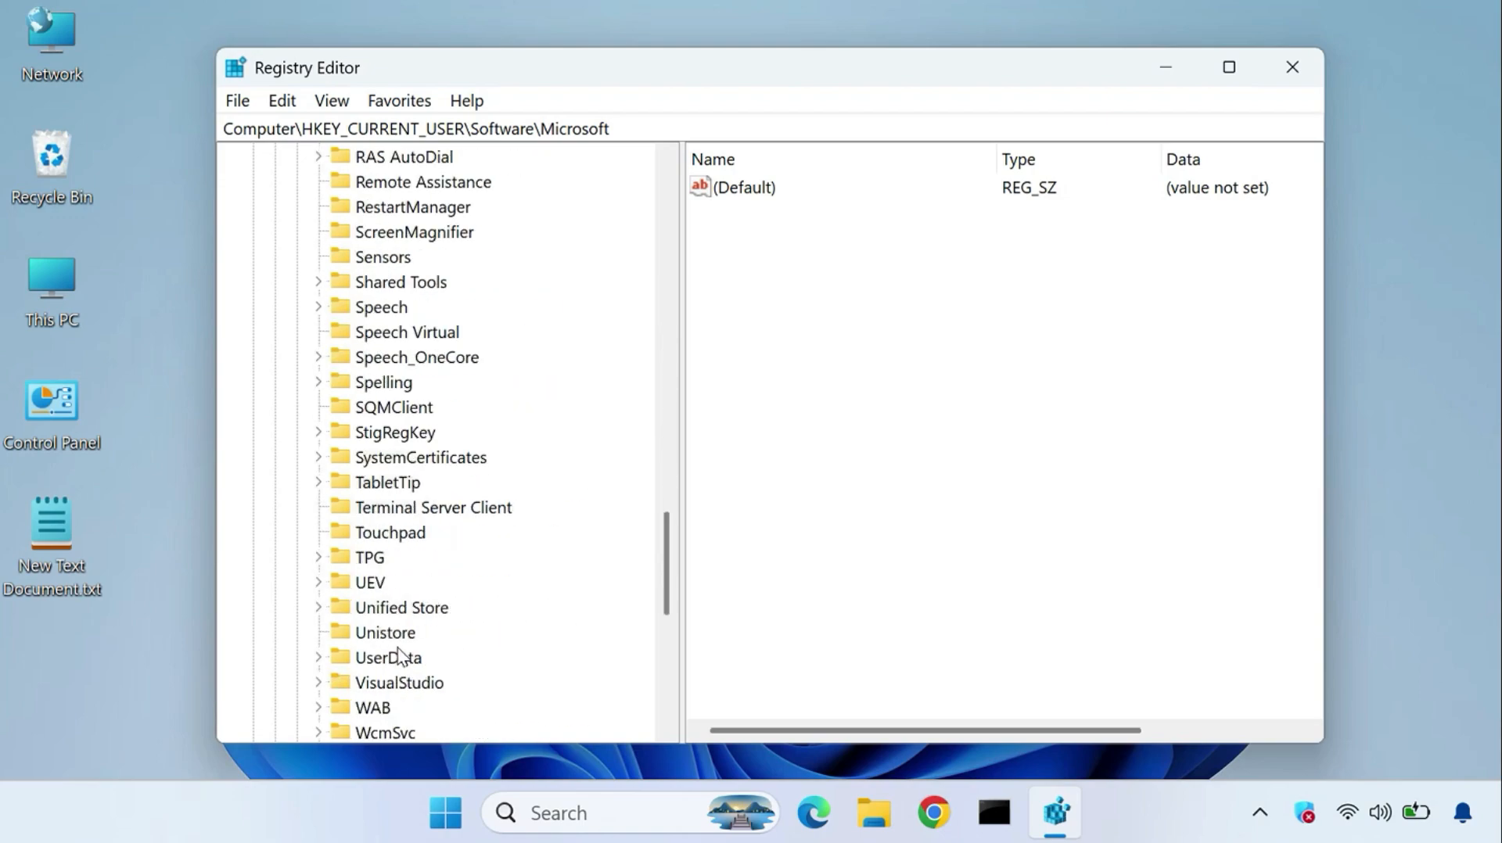
scroll(378, 616, "down", 2)
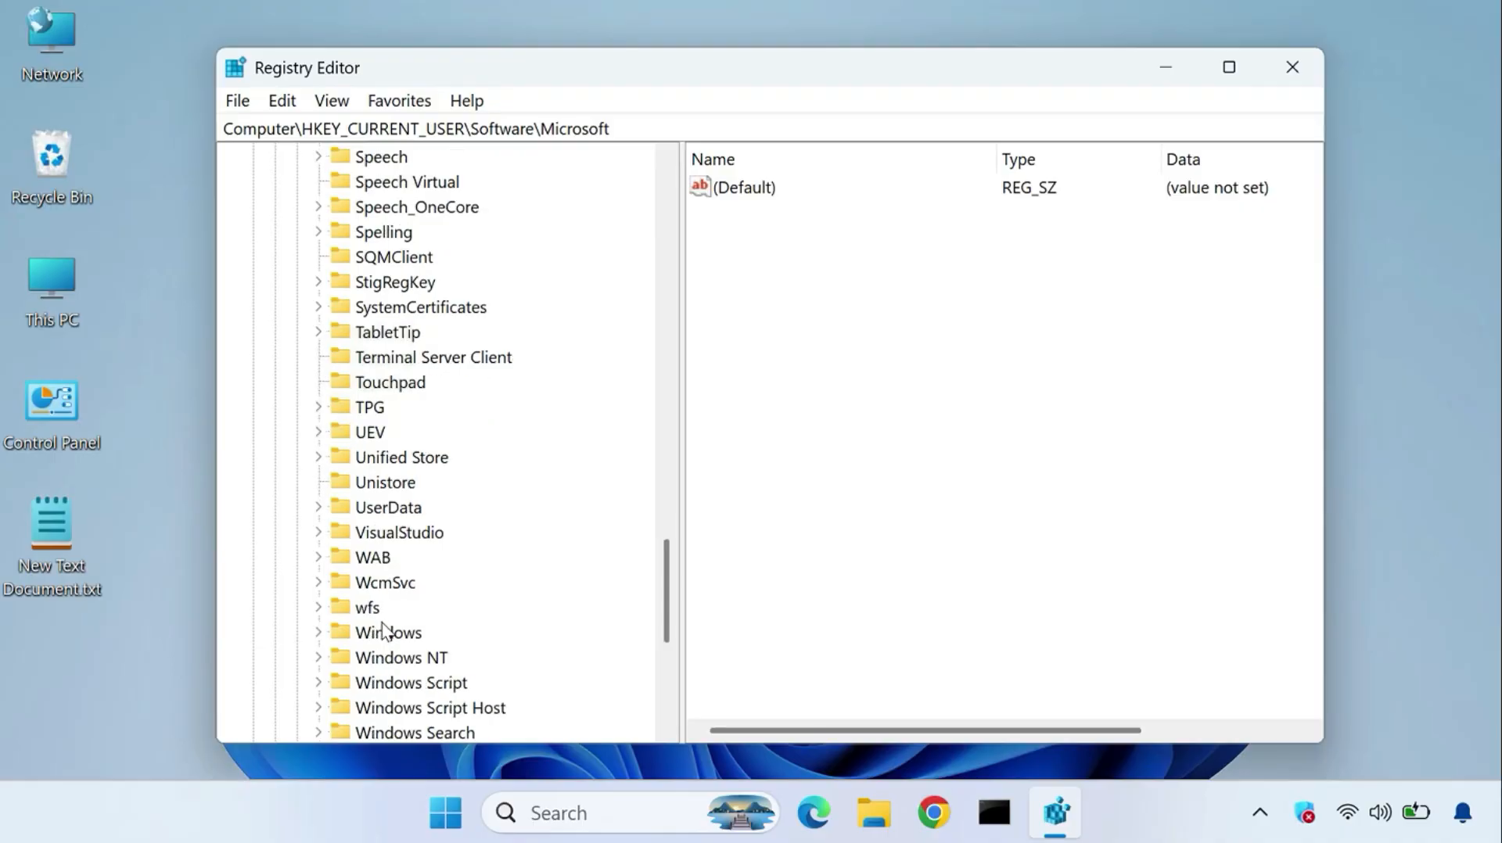
left_click(348, 560)
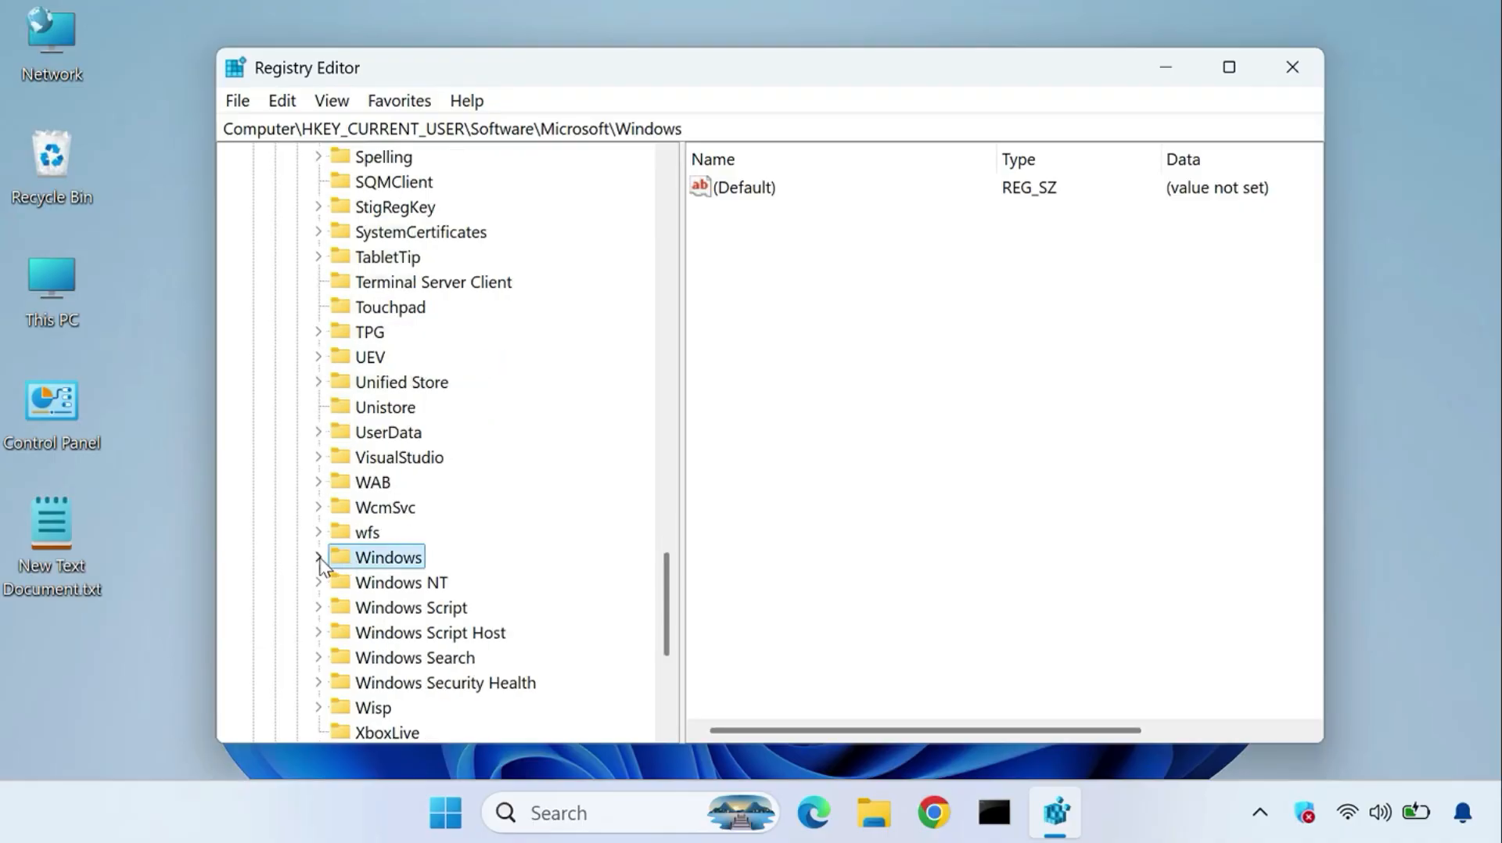
left_click(319, 556)
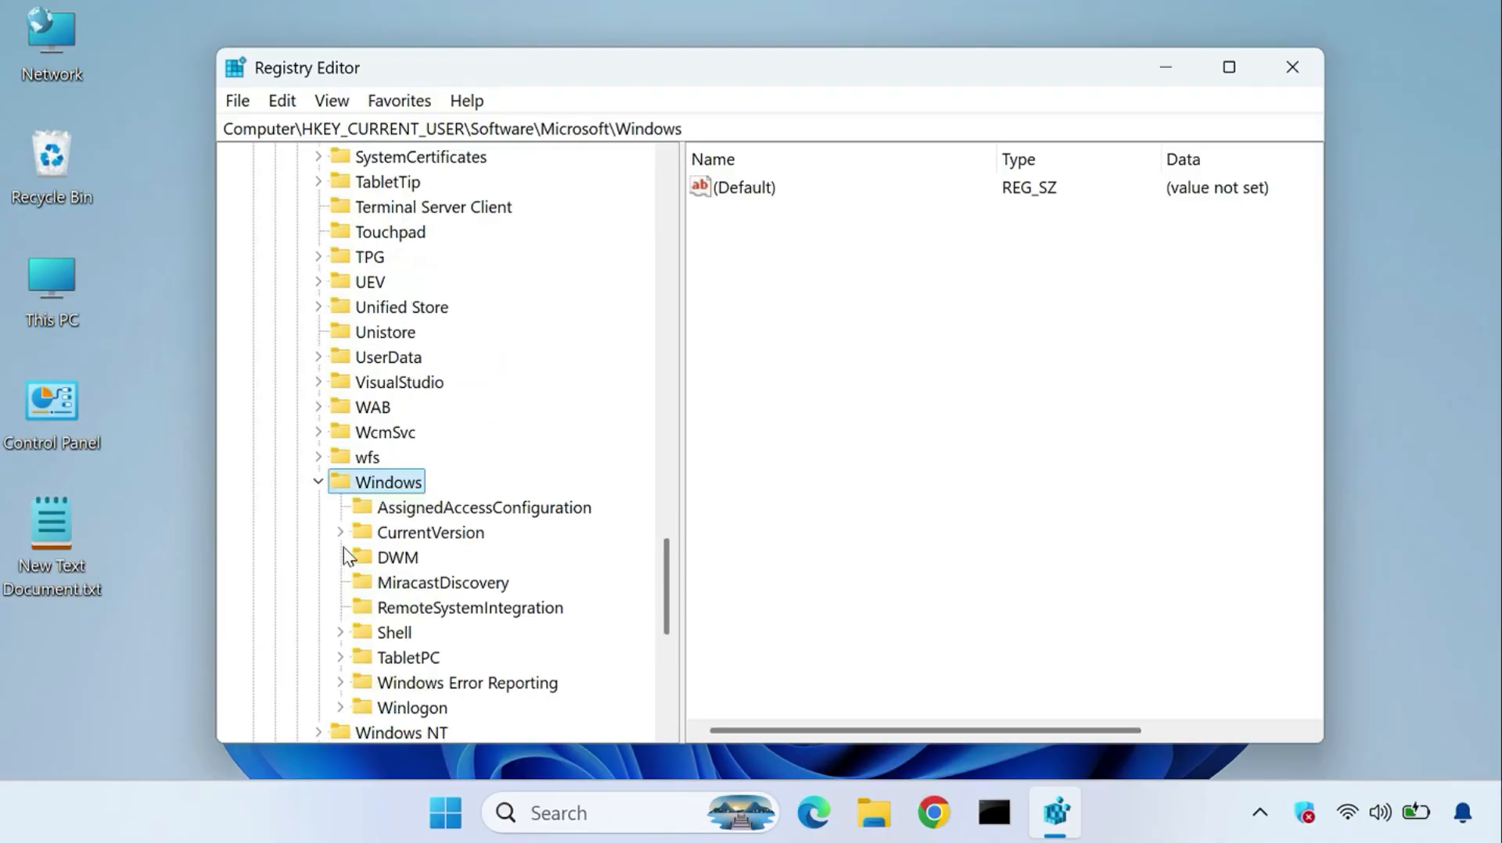
left_click(364, 537)
left_click(342, 534)
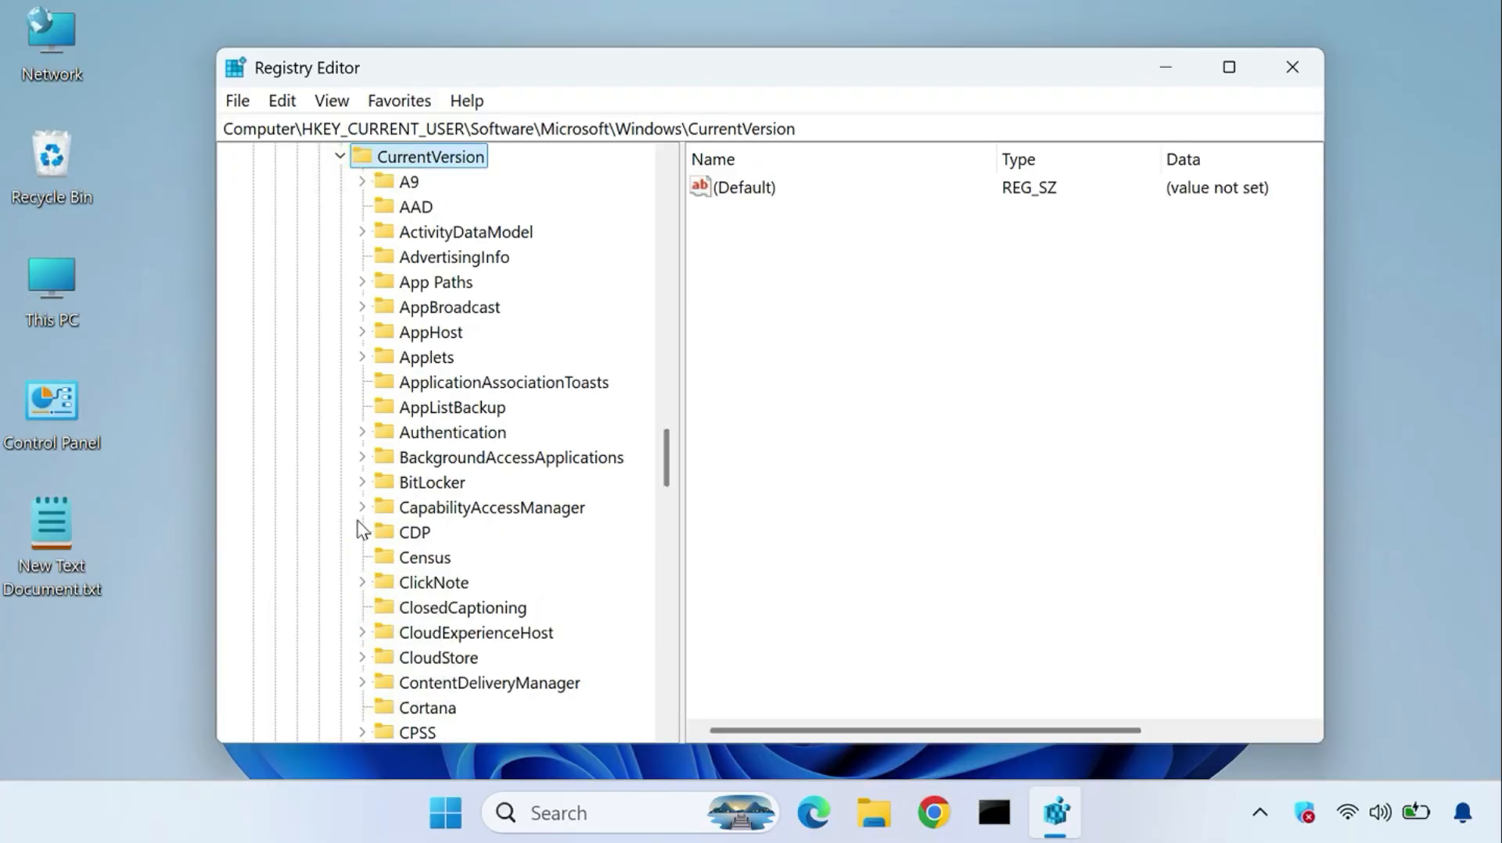
Step: Open the Search key under CurrentVersion and highlight its full registry path, leaving the key expanded in the tree
scroll(469, 588, "down", 4)
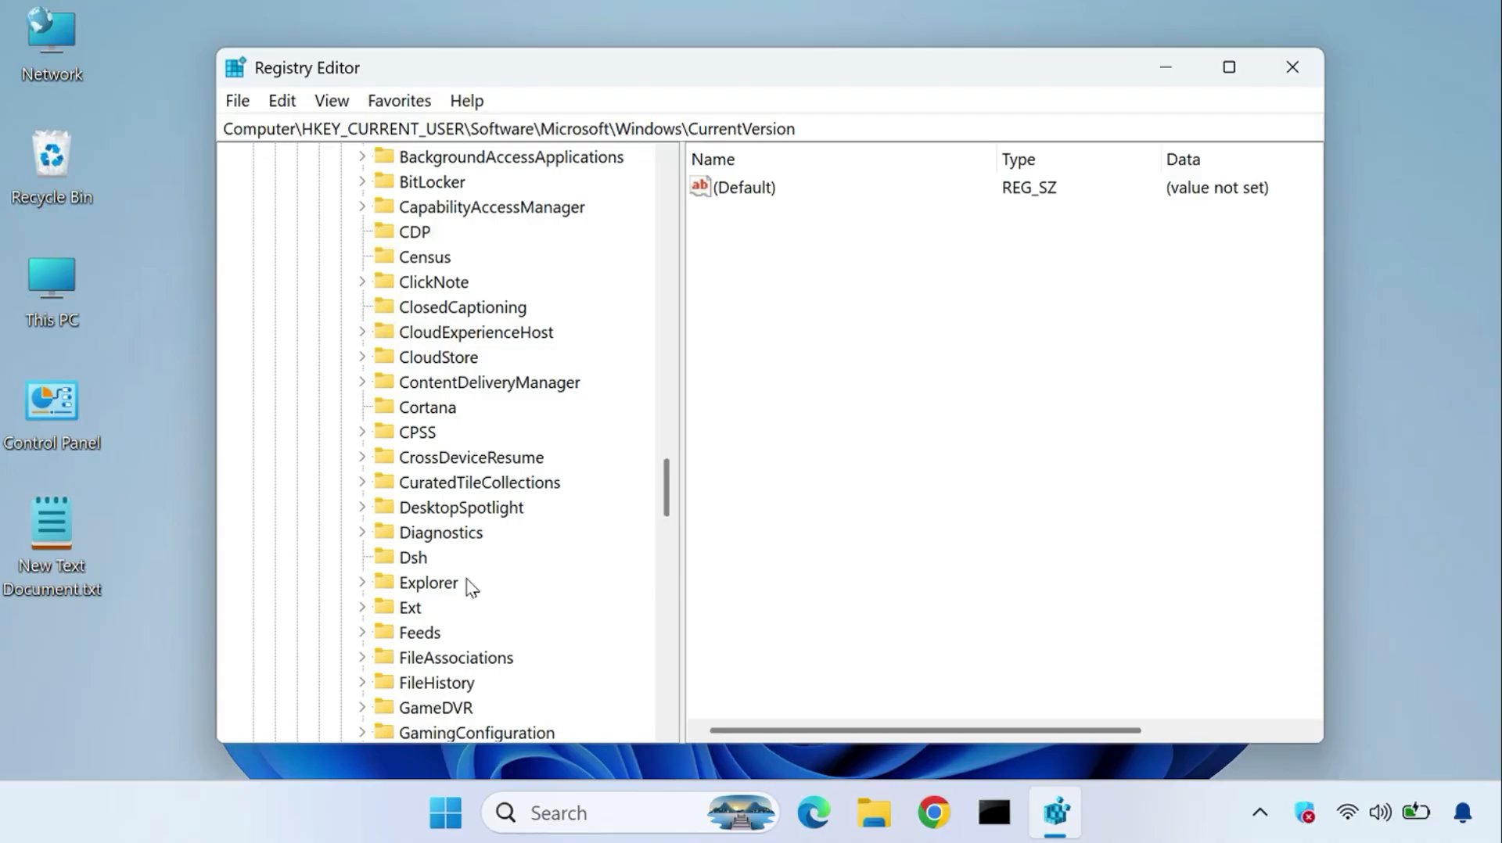
scroll(470, 588, "down", 1)
scroll(470, 589, "down", 8)
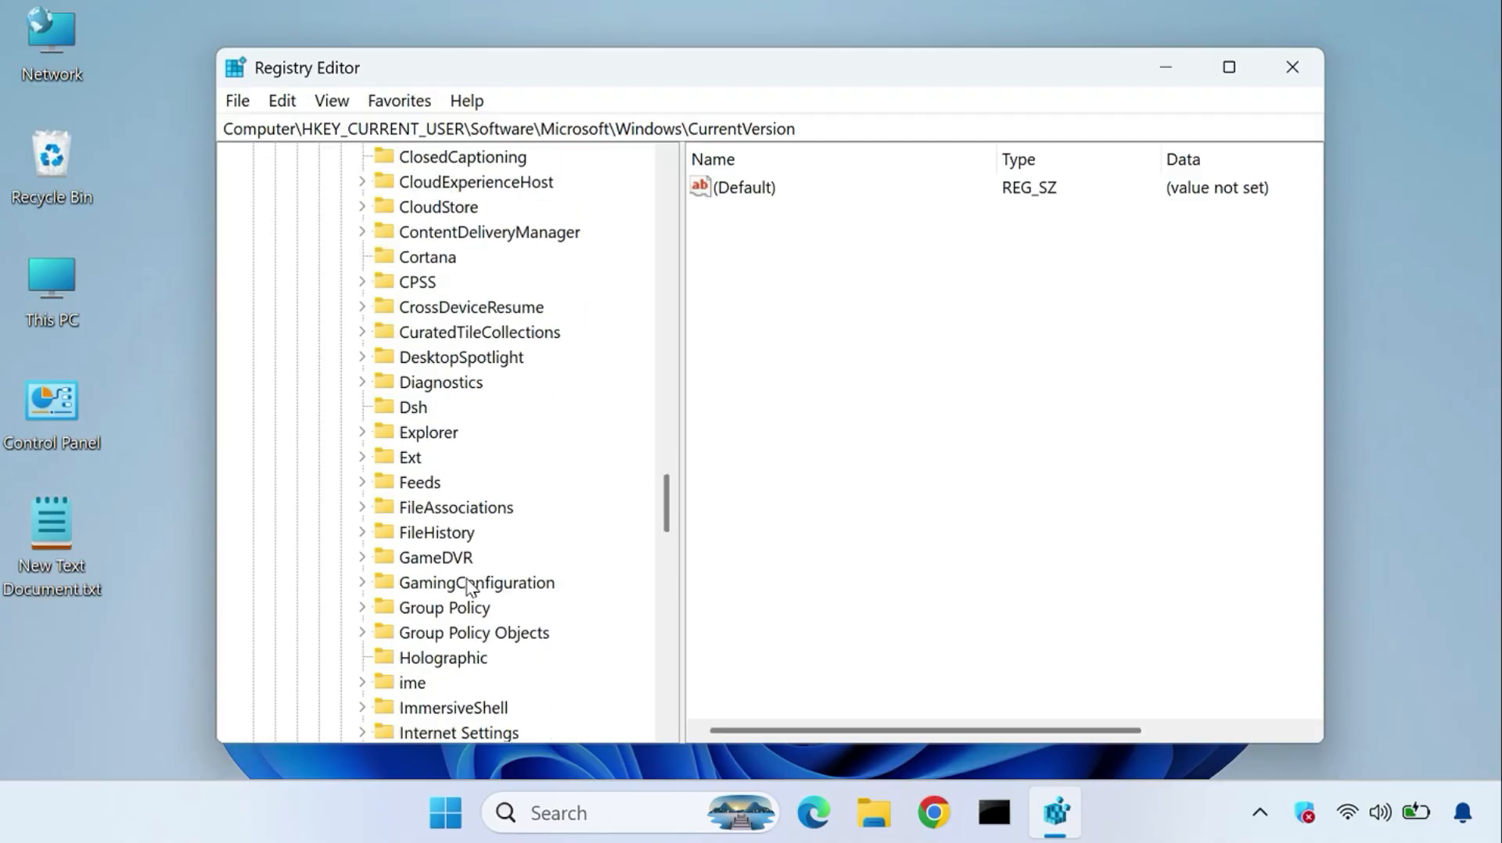
scroll(470, 588, "down", 1)
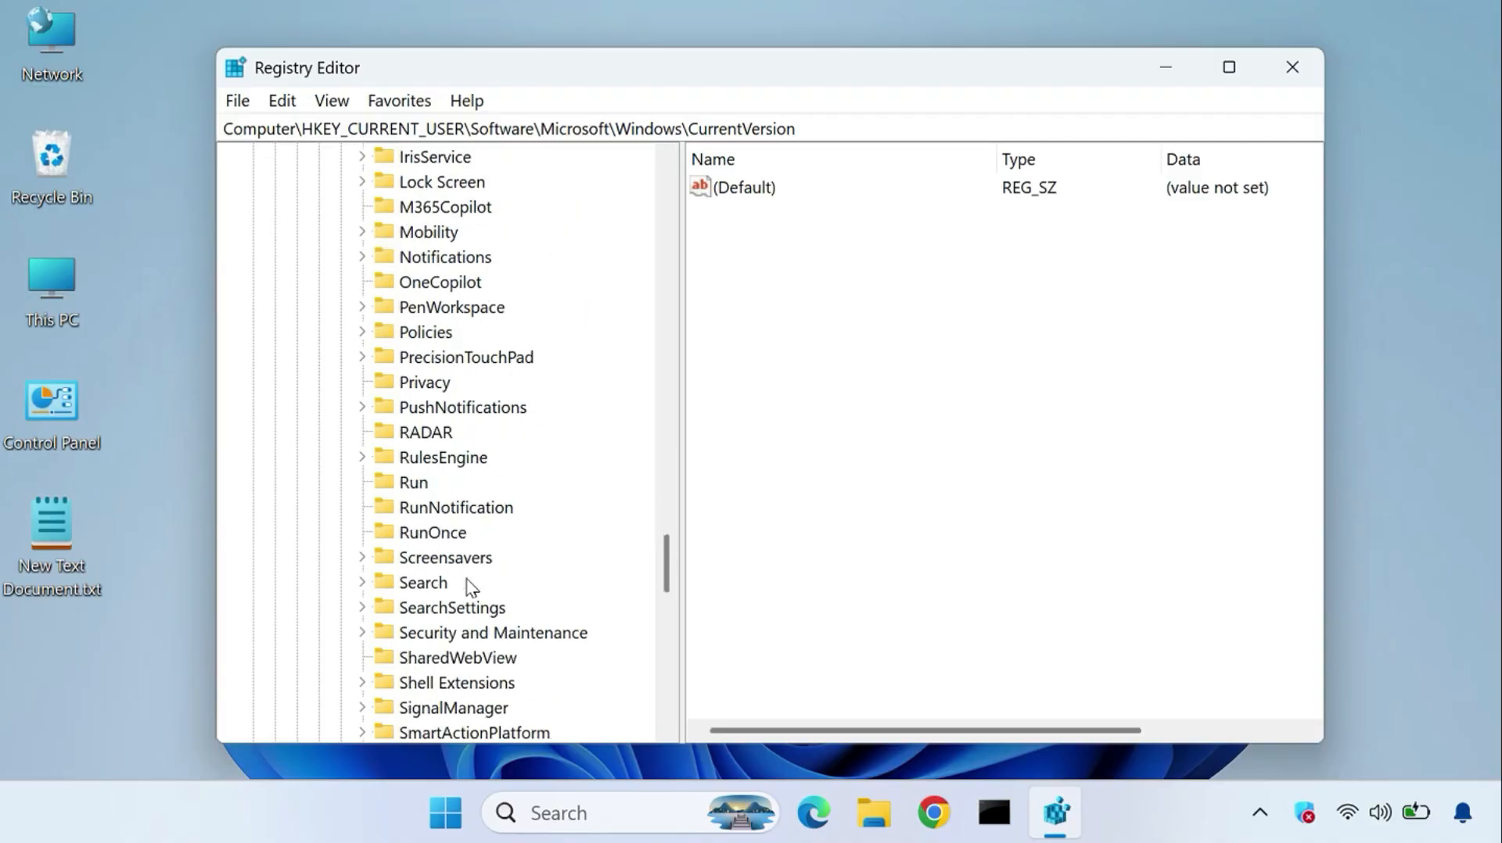
left_click(423, 584)
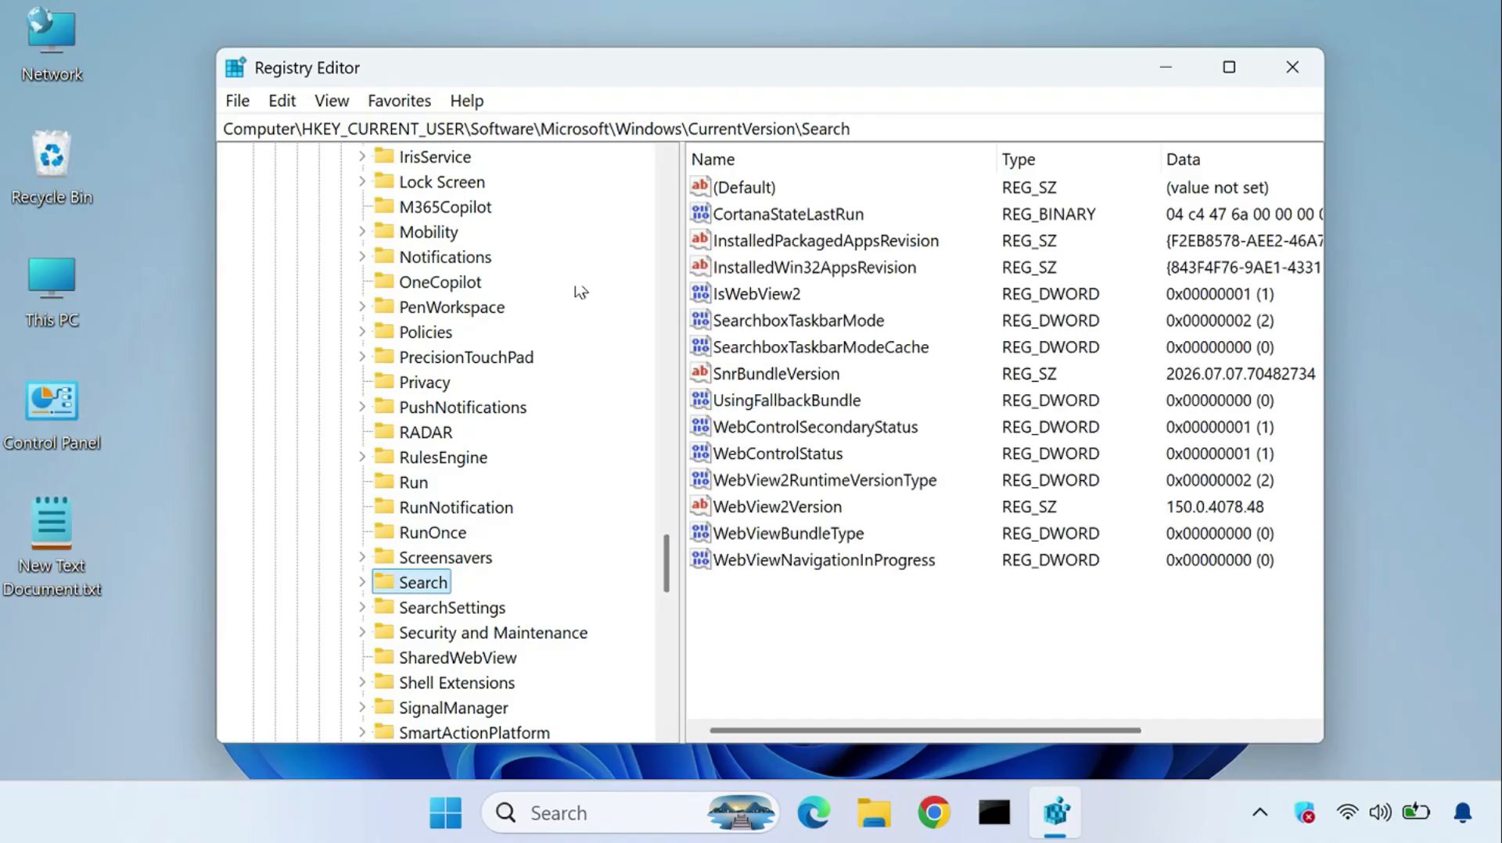
left_click_drag(852, 128, 222, 128)
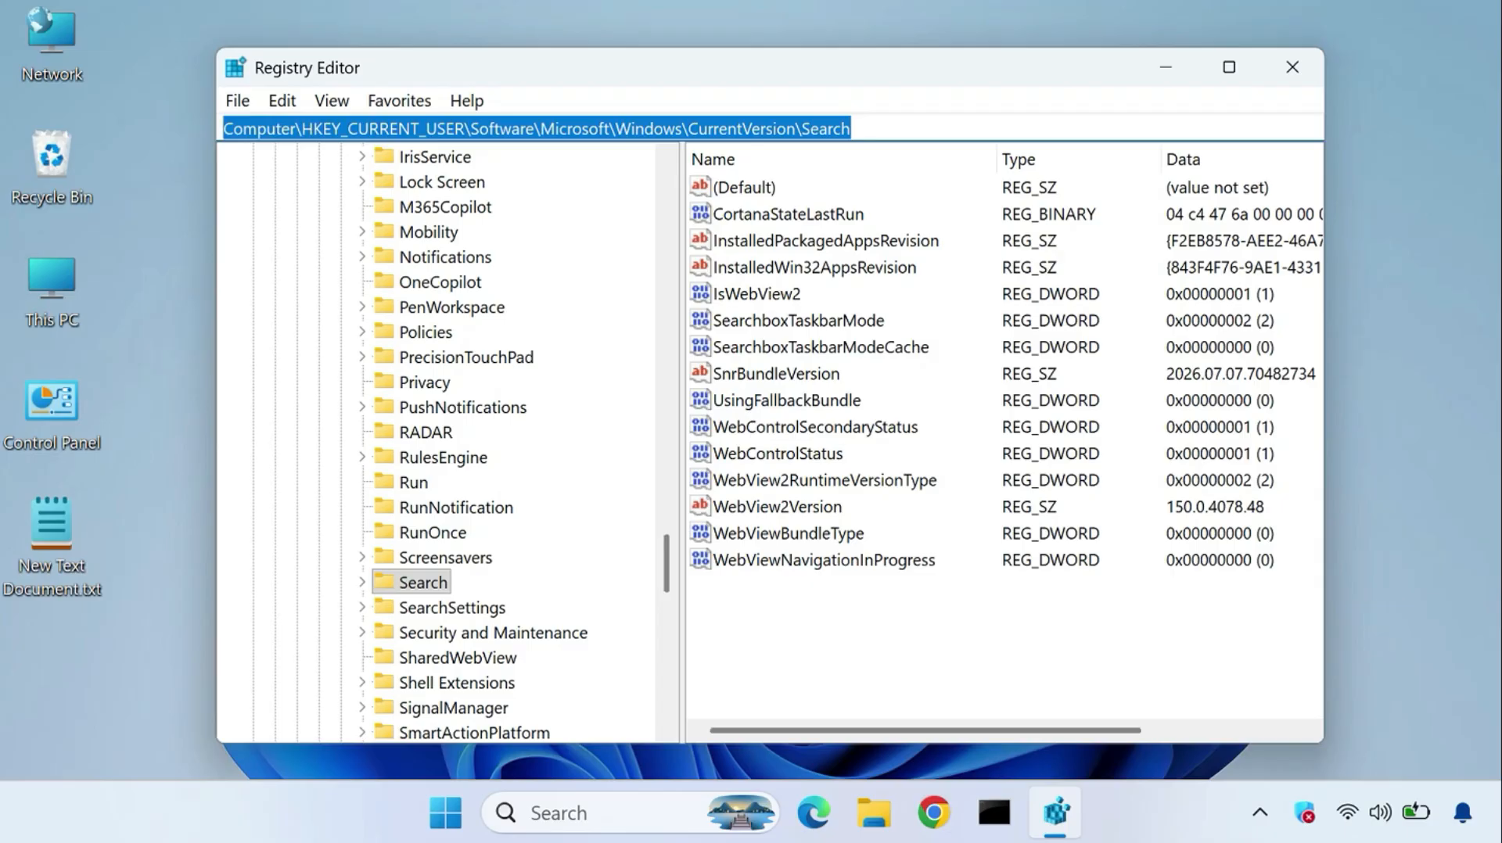
left_click(380, 129)
left_click_drag(478, 128, 842, 128)
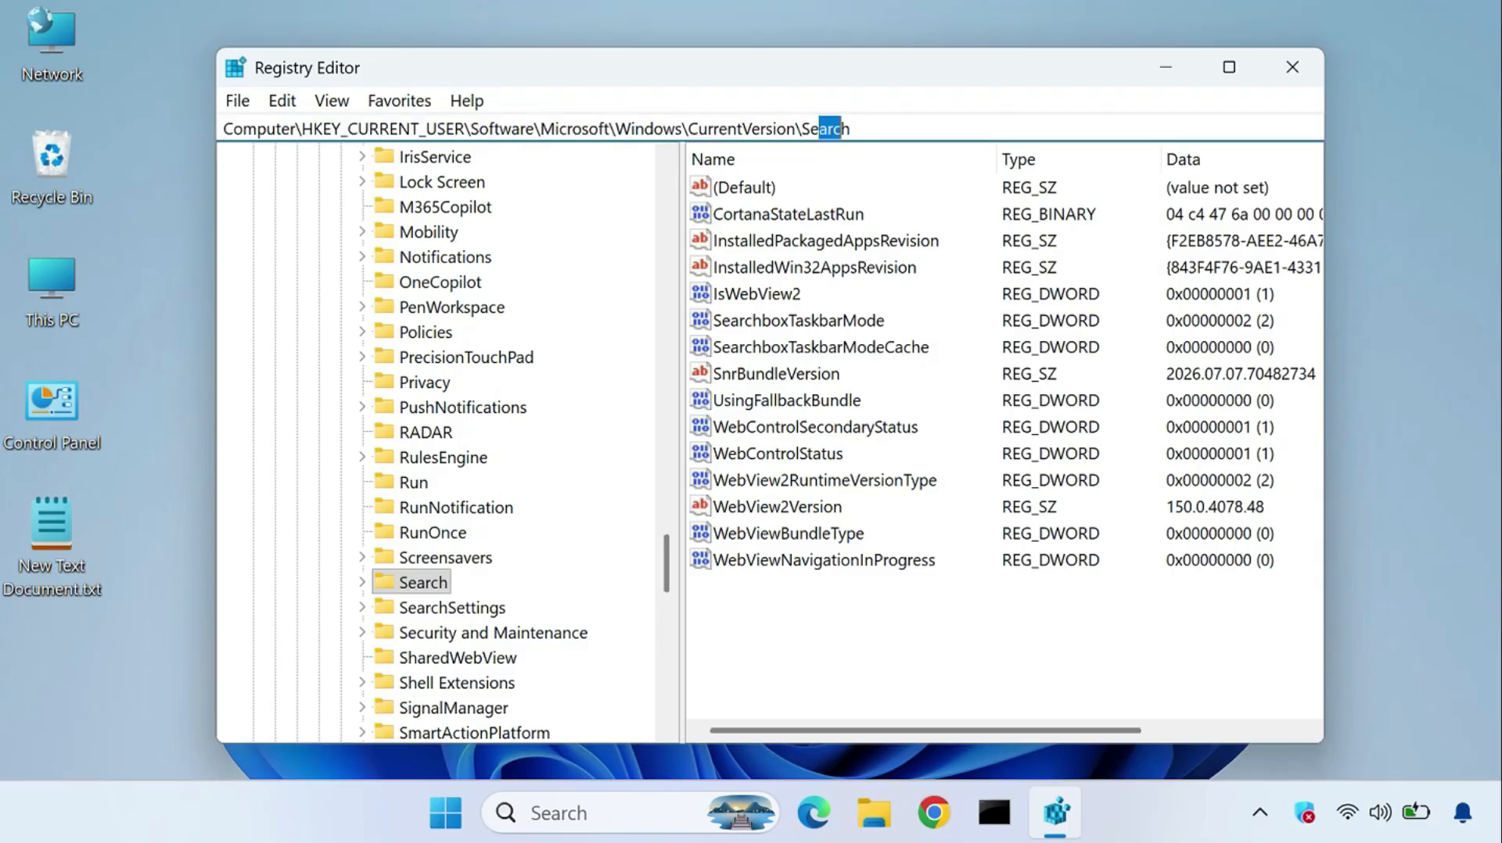
key("Return")
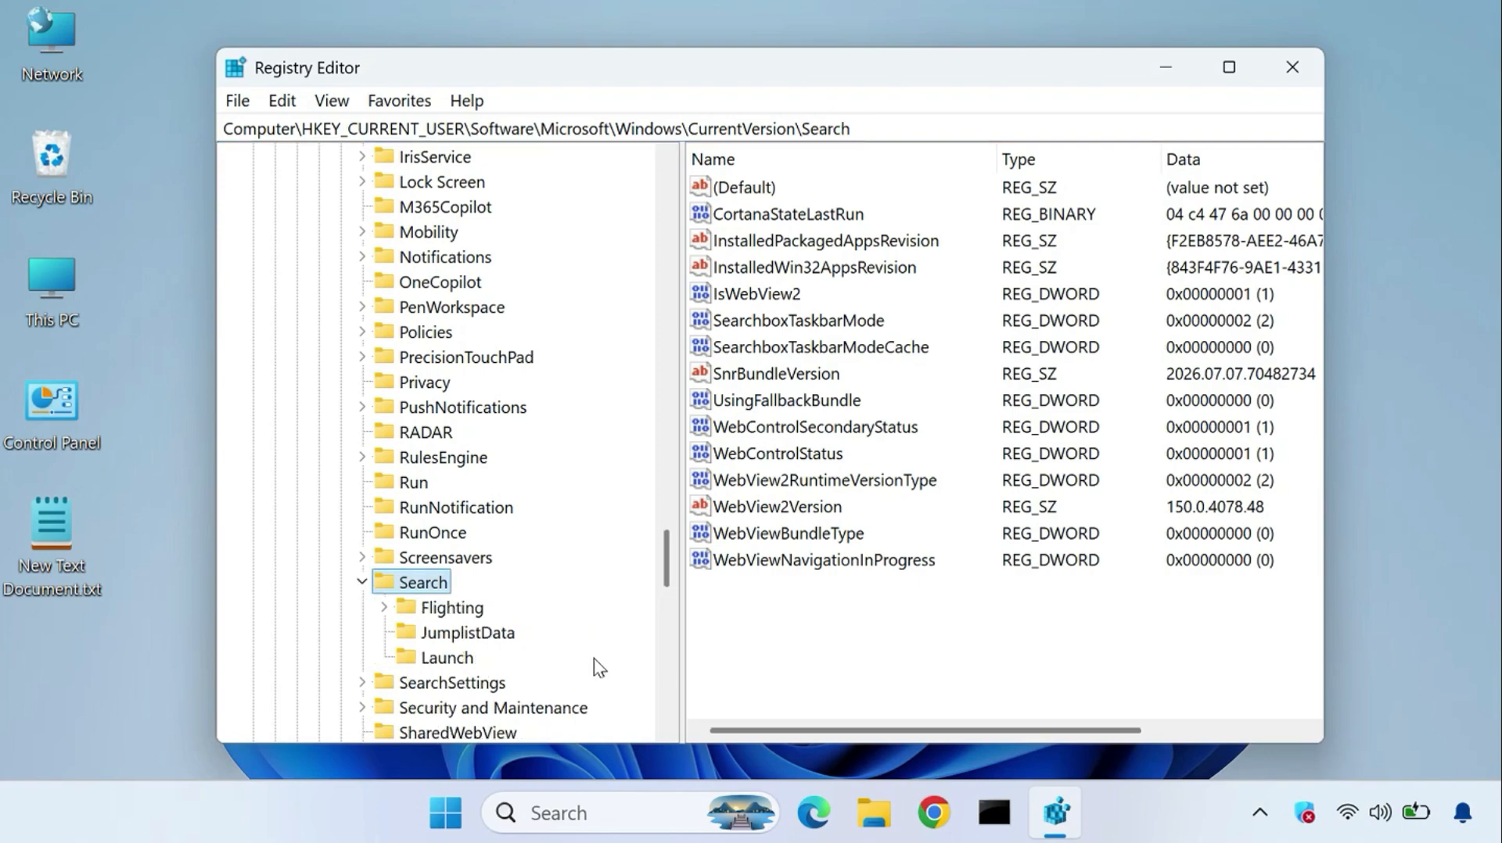
Step: Create a DWORD (32-bit) value named BingSearchEnabled in the current user's Search key
right_click(783, 614)
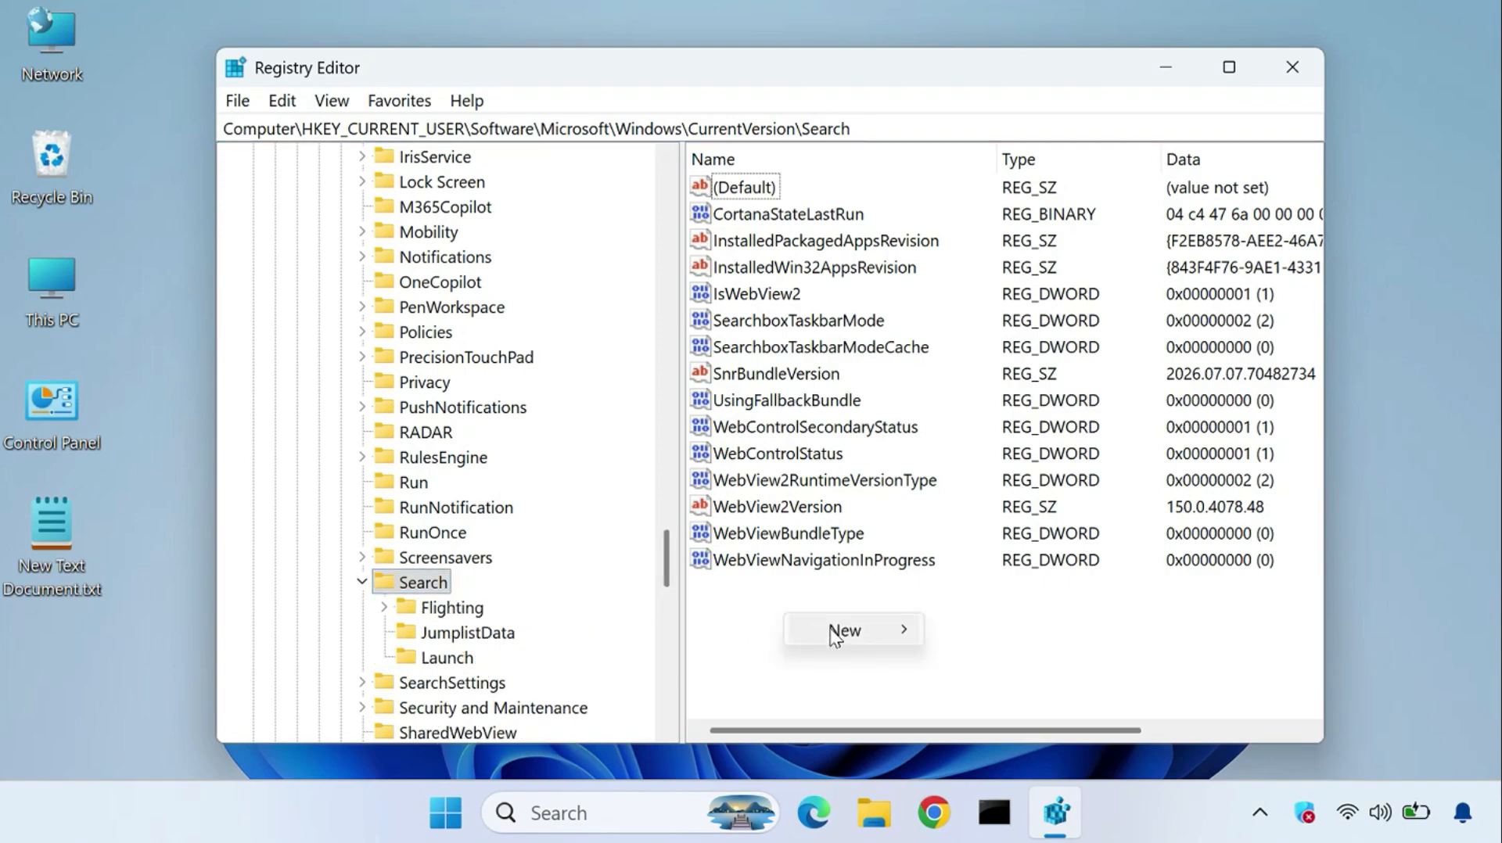
mouse_move(903, 635)
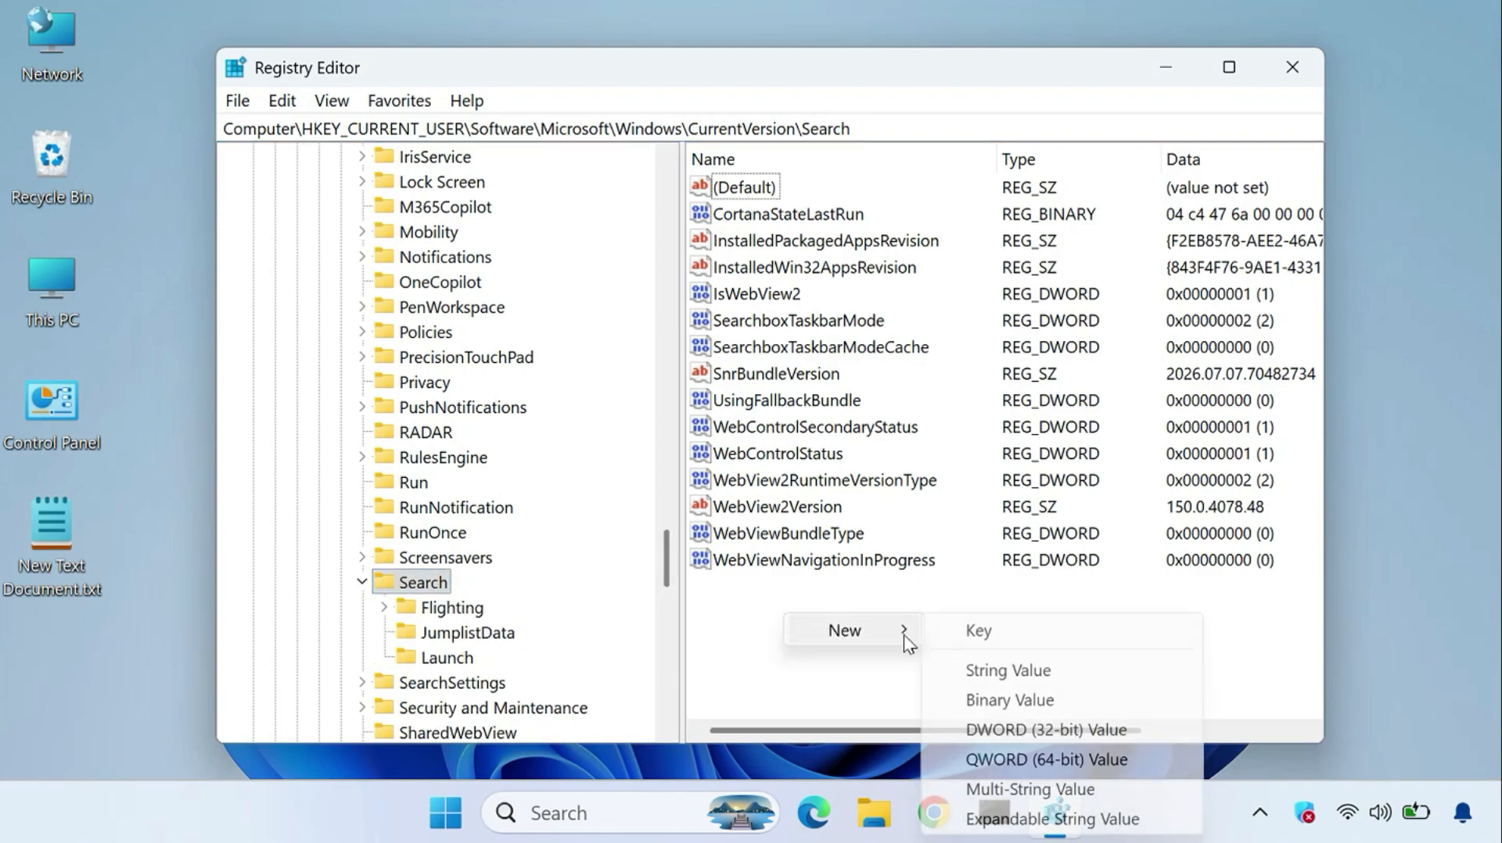
left_click(1058, 730)
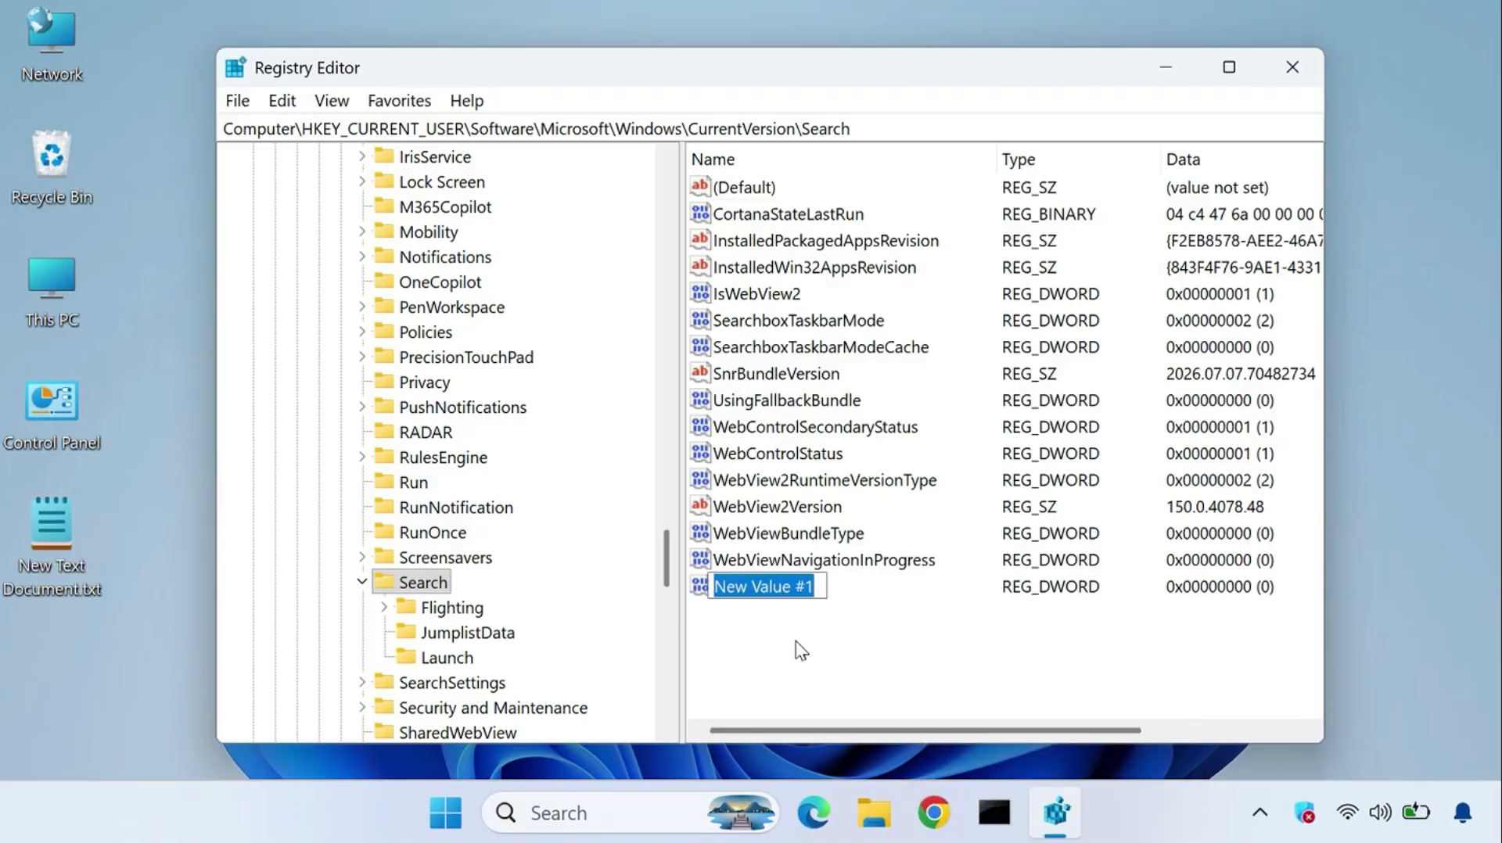
type("BingSearchEnabled")
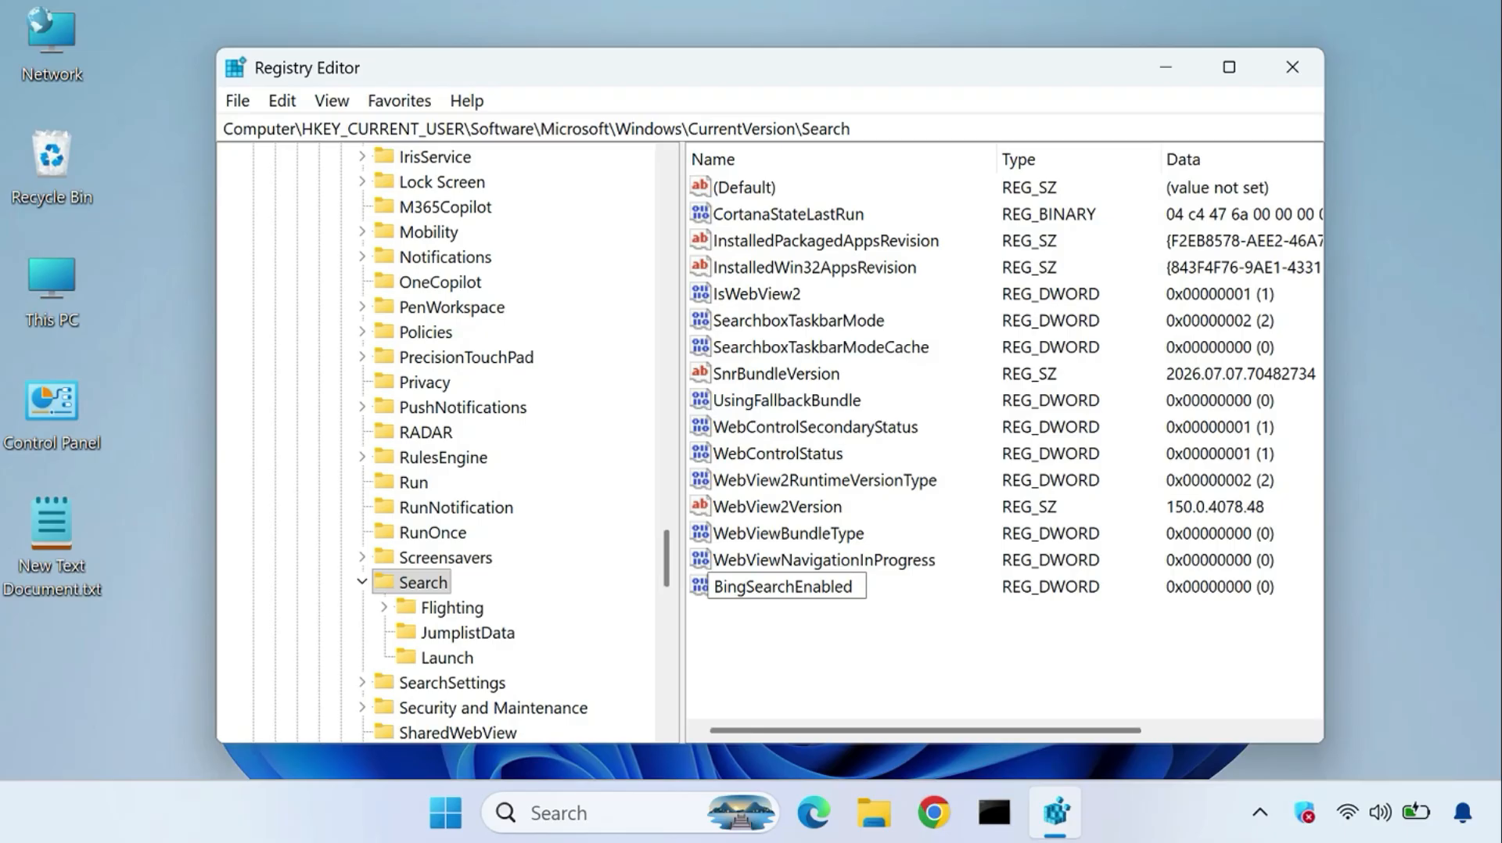
left_click_drag(794, 587, 804, 587)
key("Return")
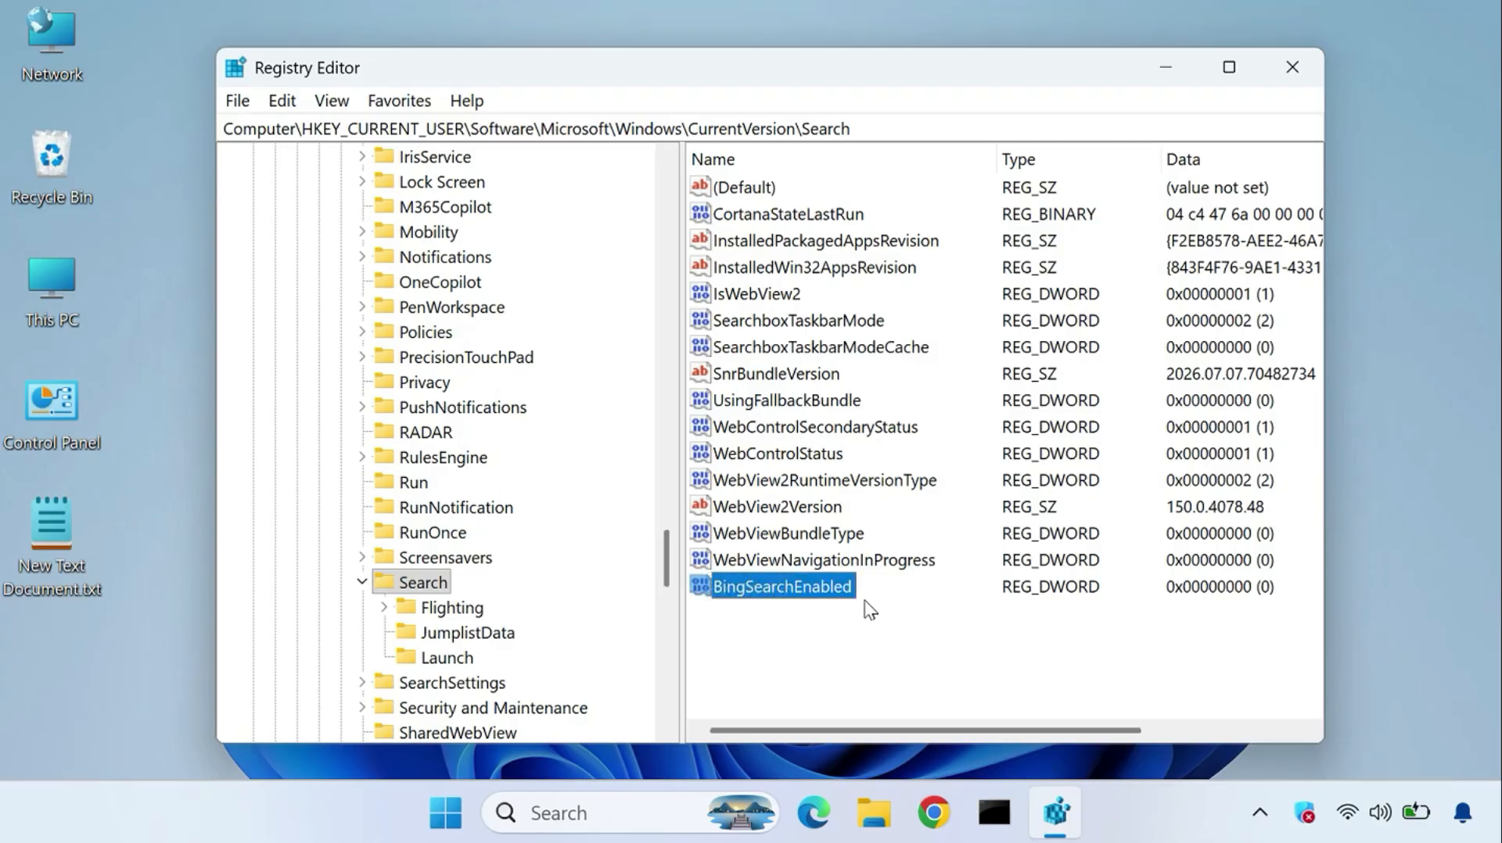
Step: Set the value data of BingSearchEnabled to 1 in hexadecimal base
double_click(833, 593)
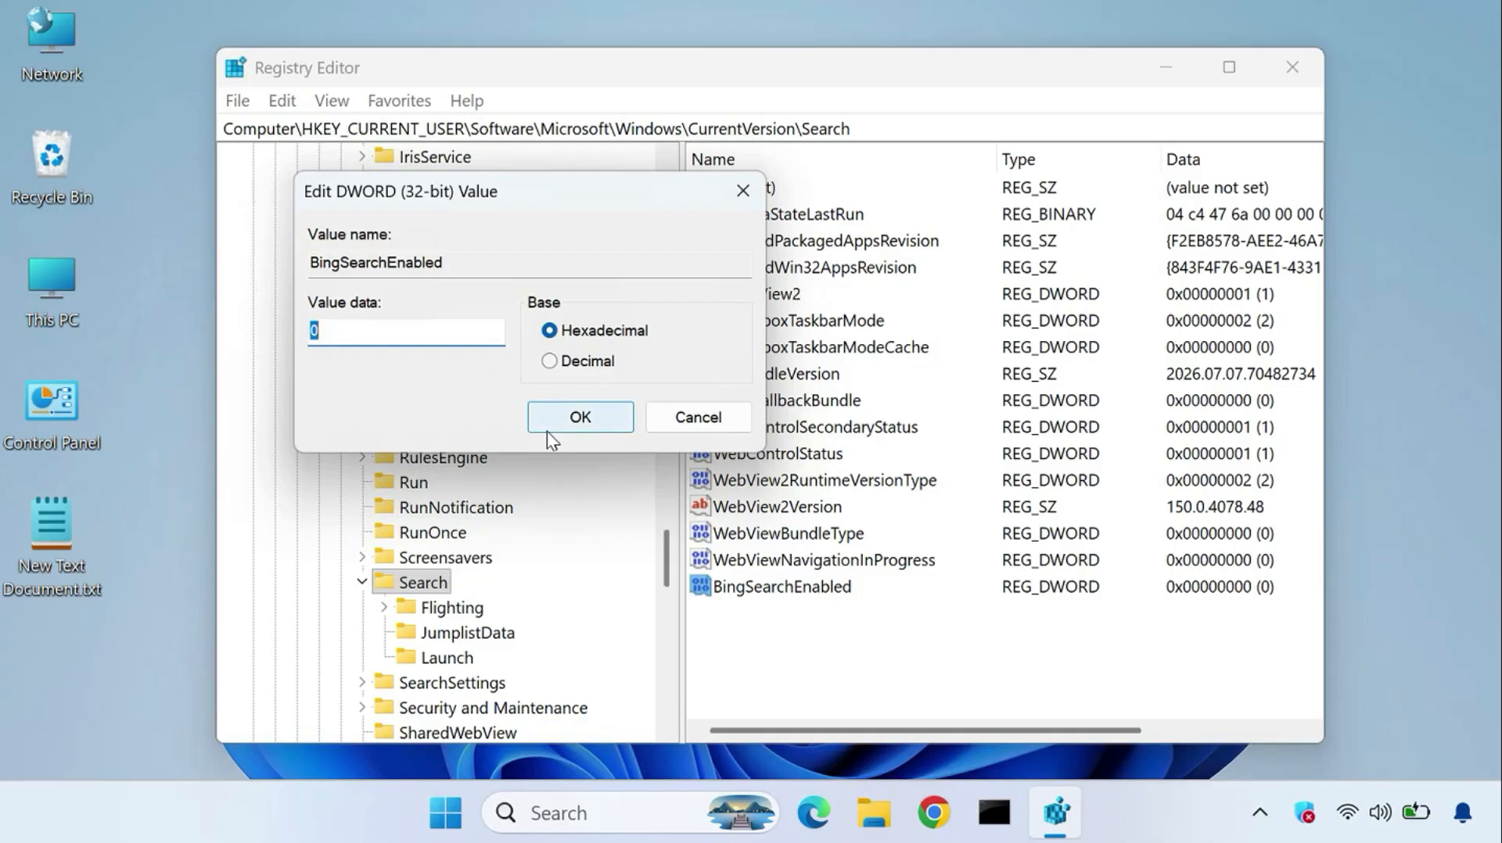
type("1")
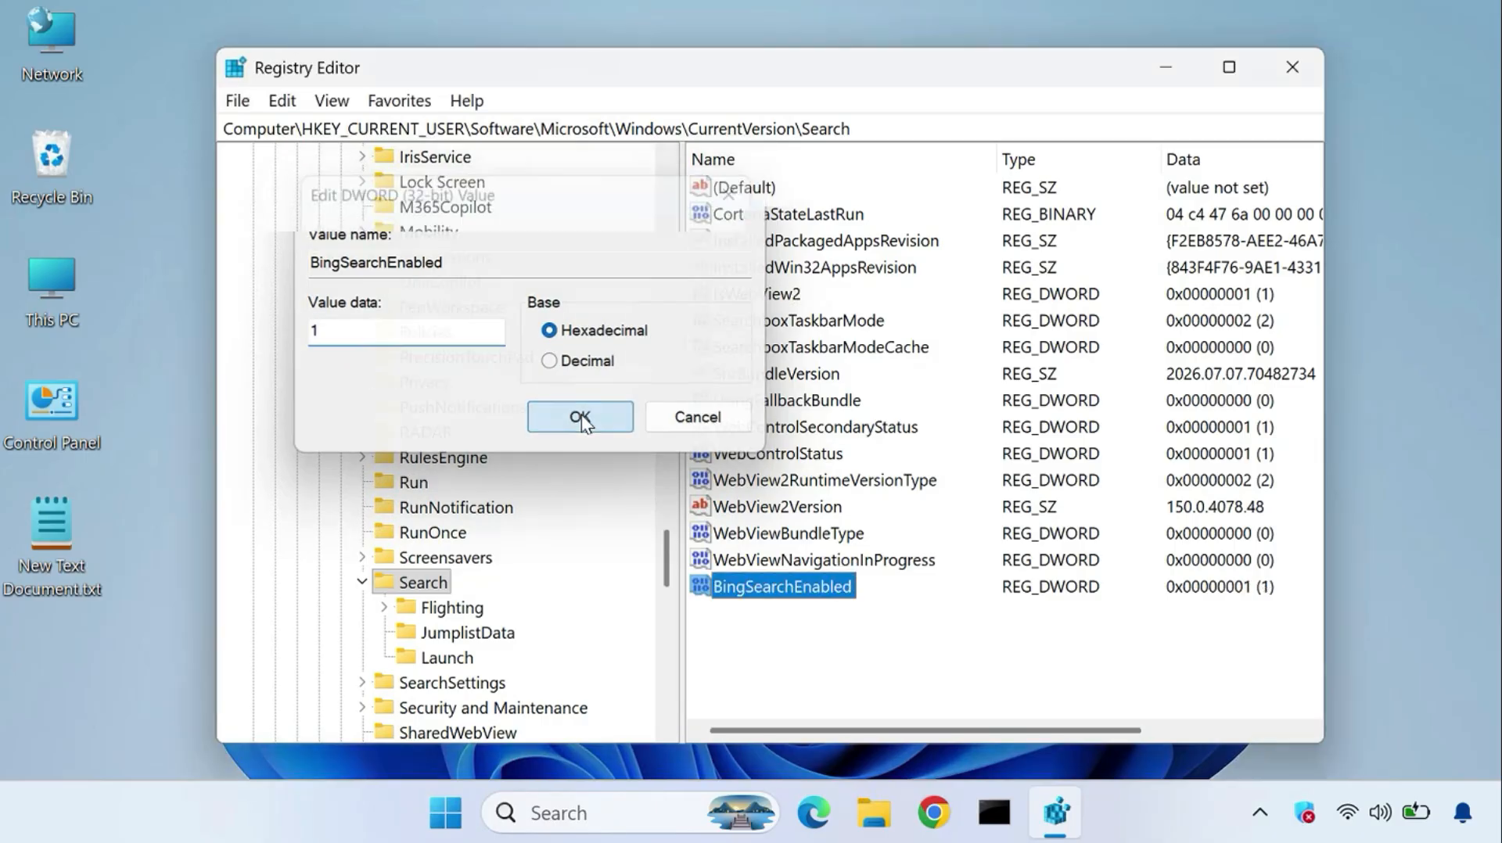
left_click(581, 417)
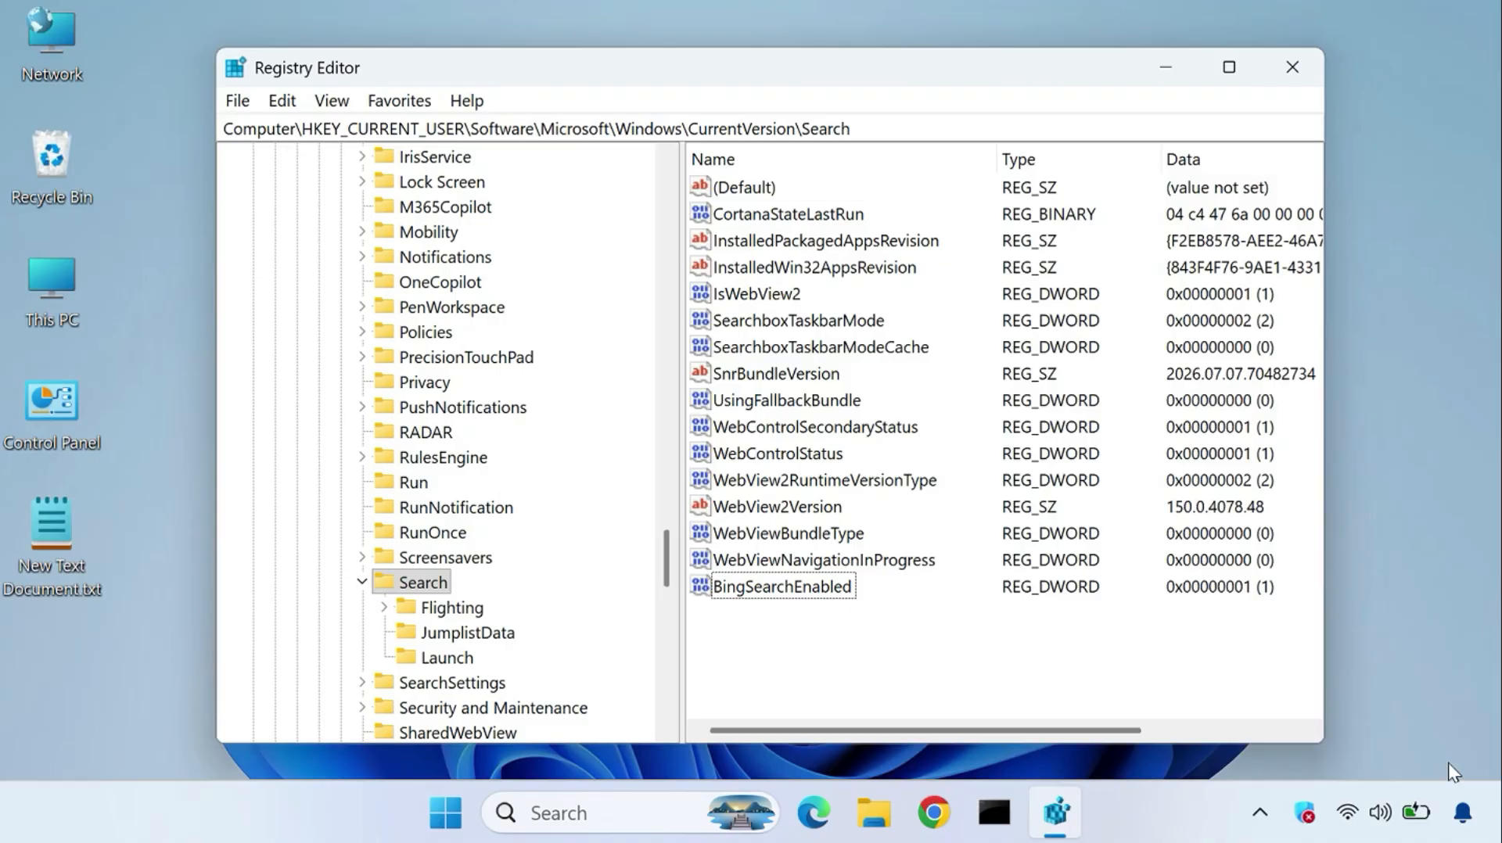
Step: Add another DWORD (32-bit) value named CortanaConsent to the same Search key
right_click(769, 642)
mouse_move(842, 668)
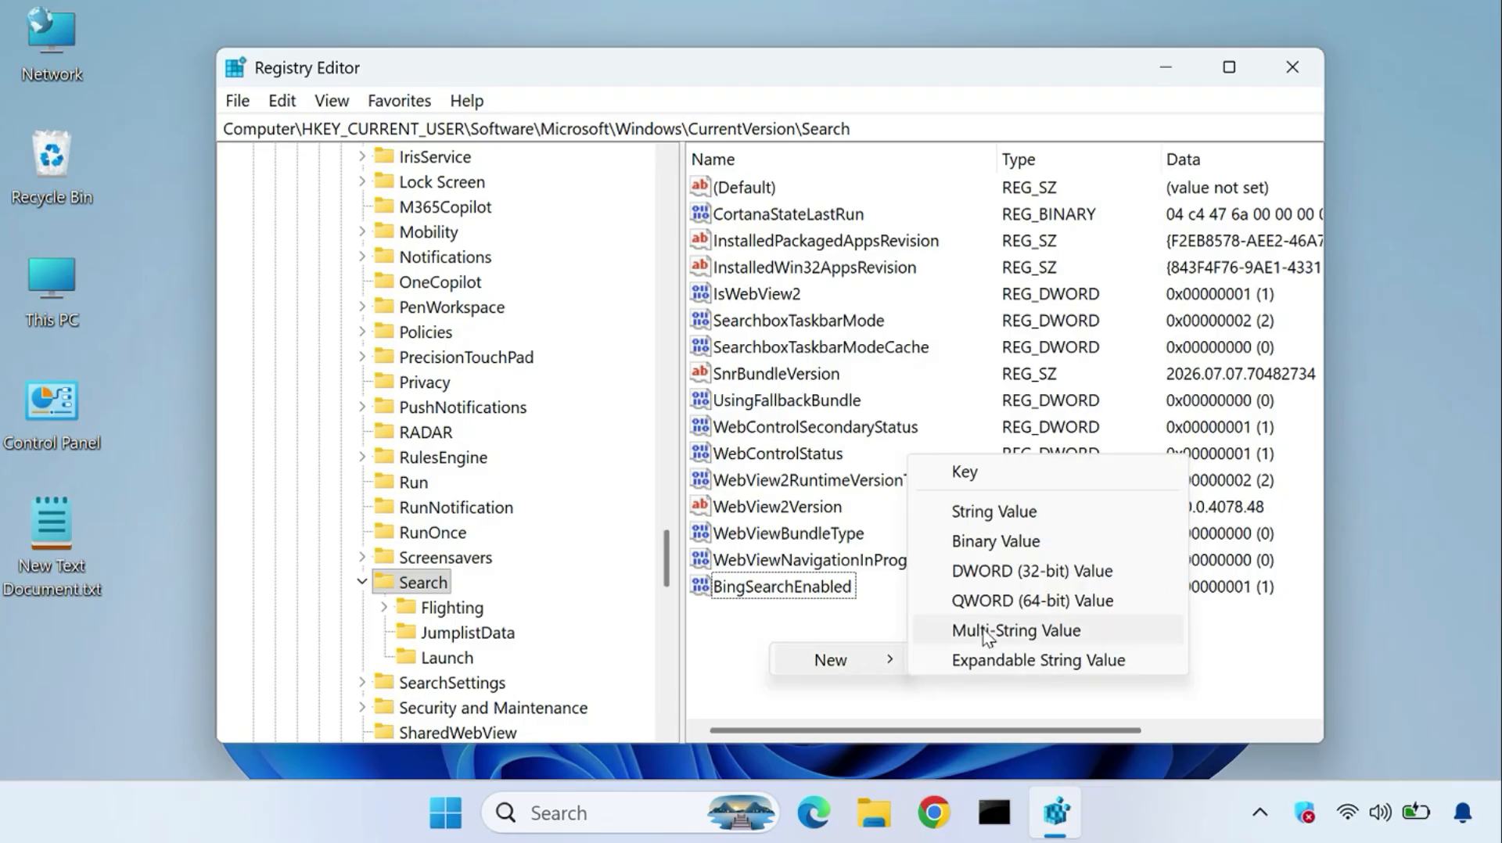
left_click(1016, 573)
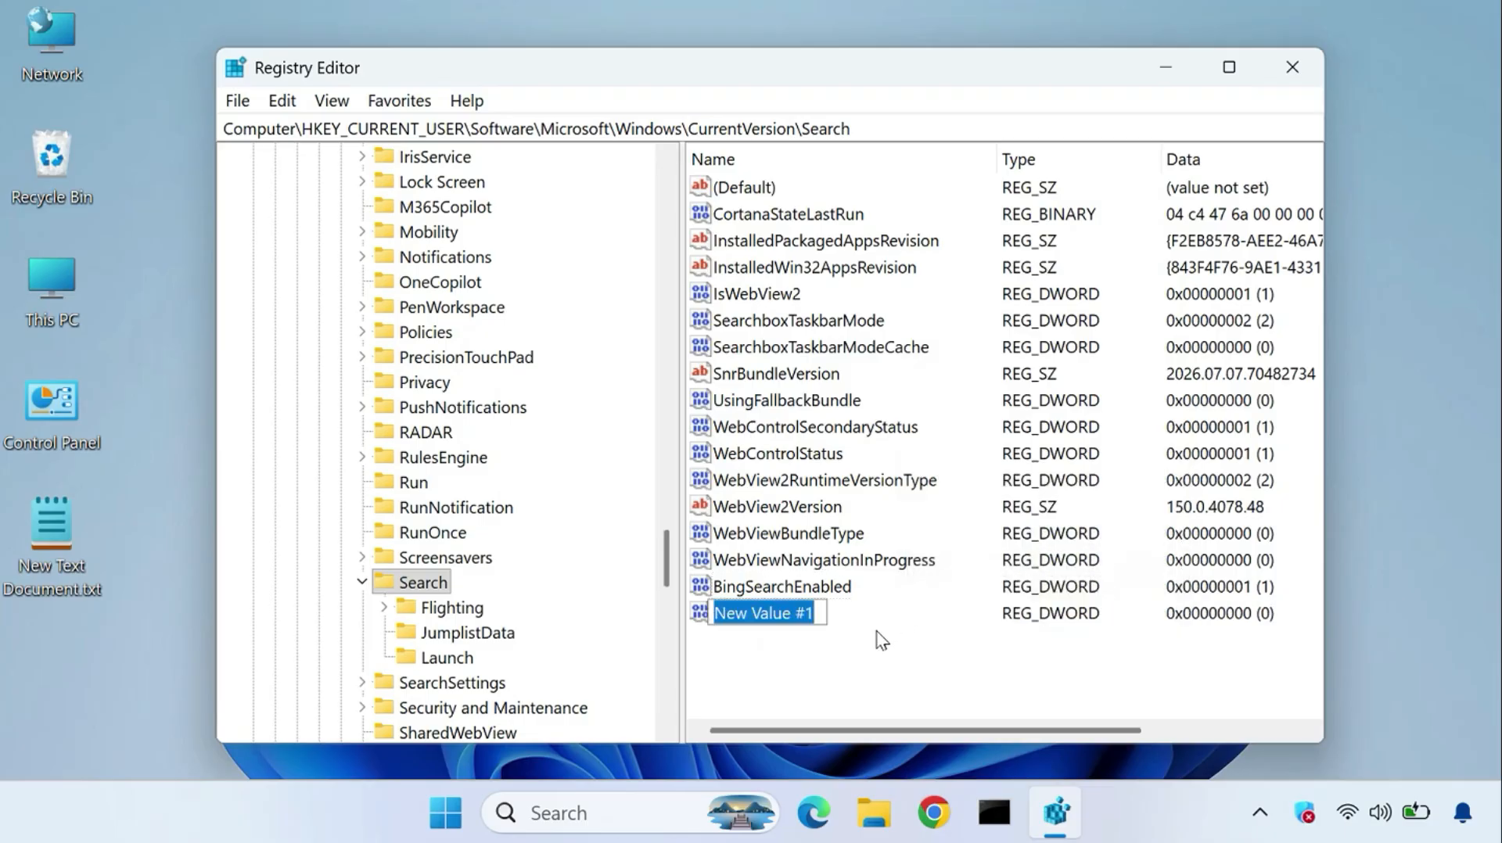
type("CortanaConsent")
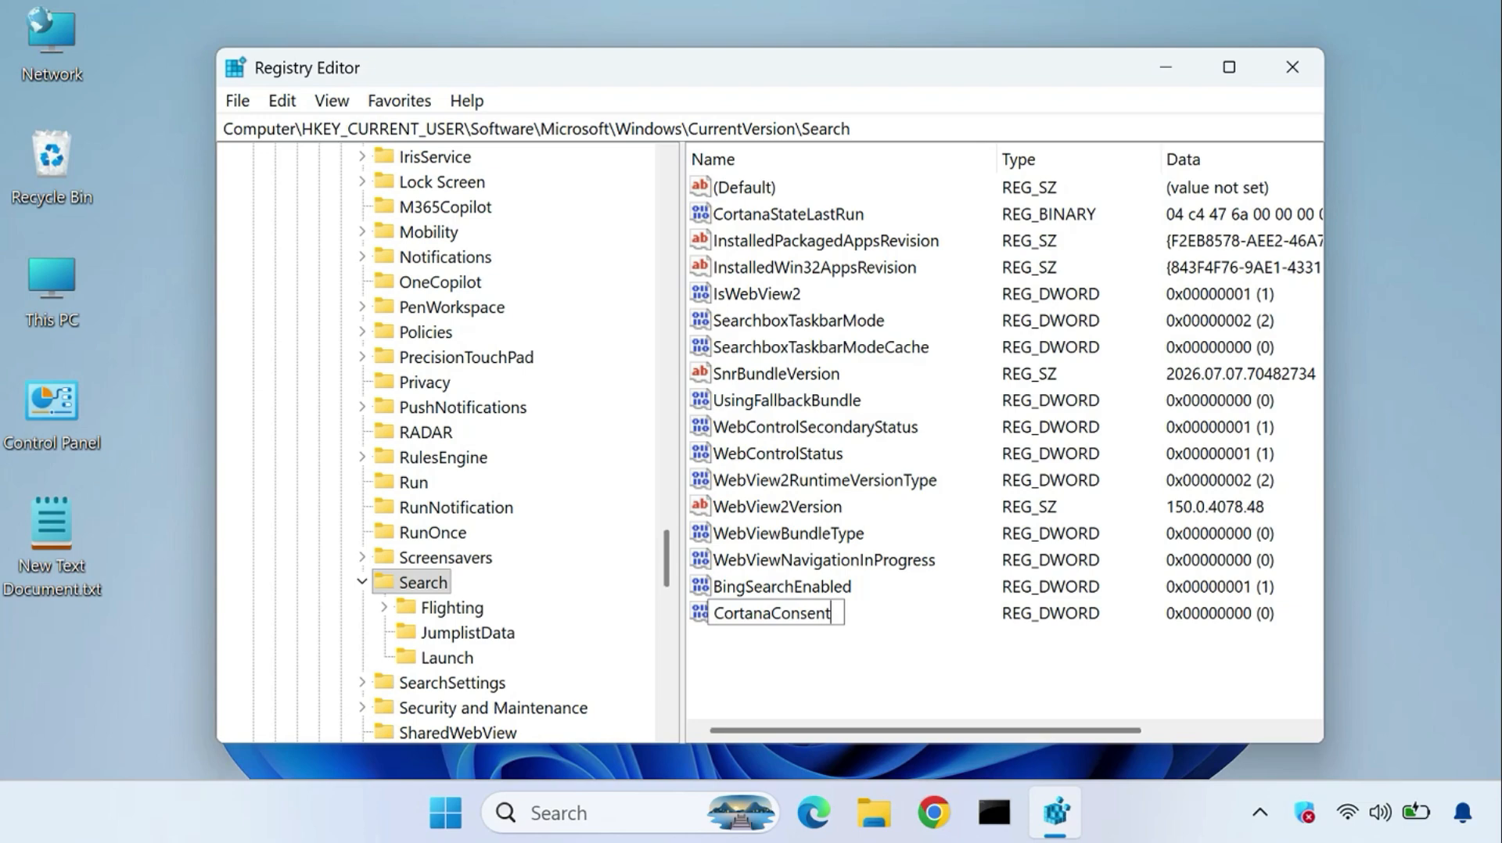
key("Return")
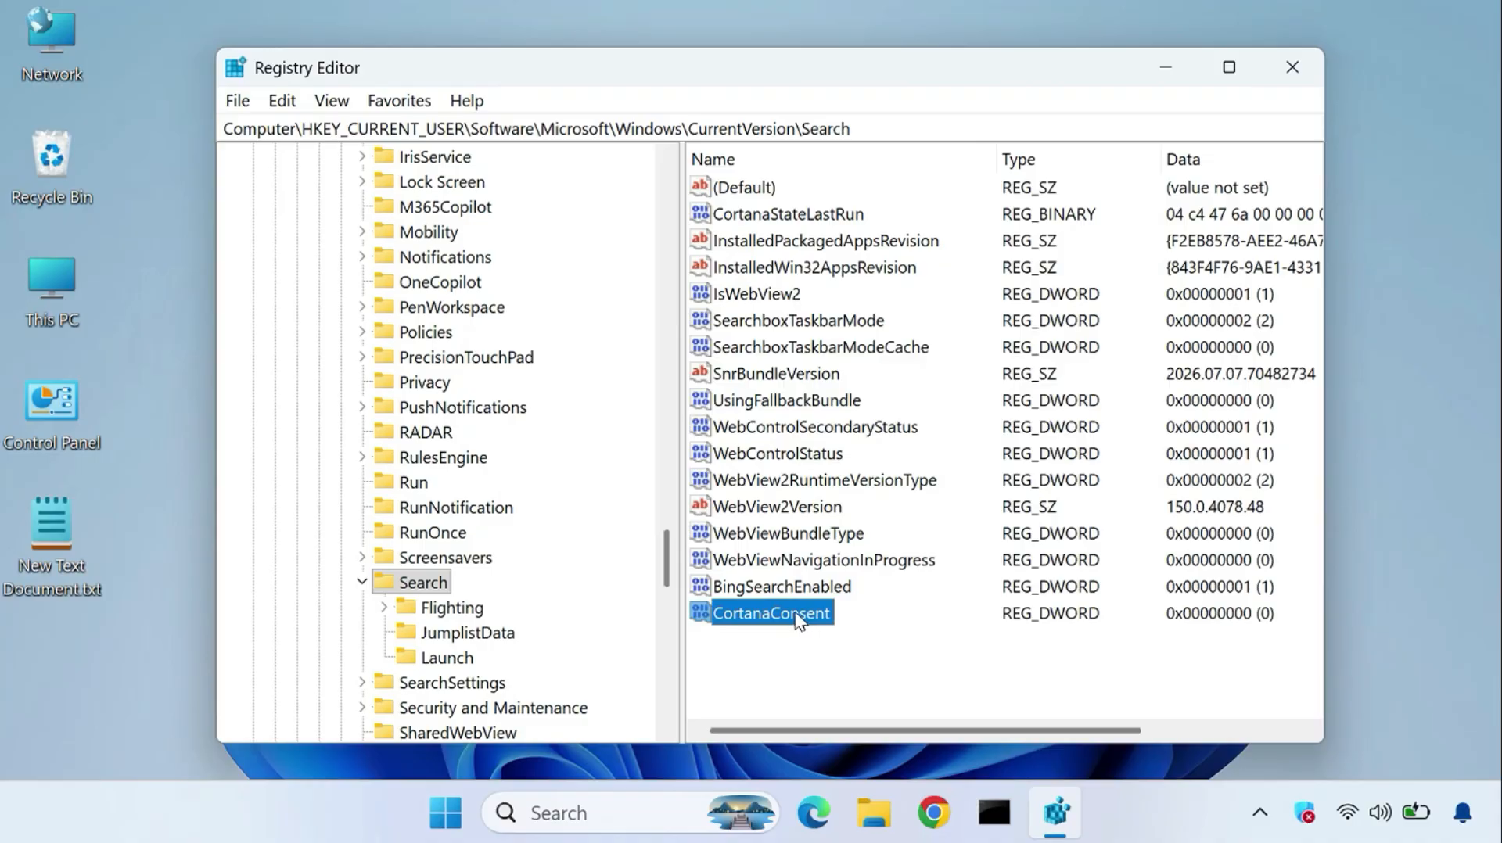
Step: Set the value data of CortanaConsent to 1 and minimize the Registry Editor window
double_click(796, 613)
type("1")
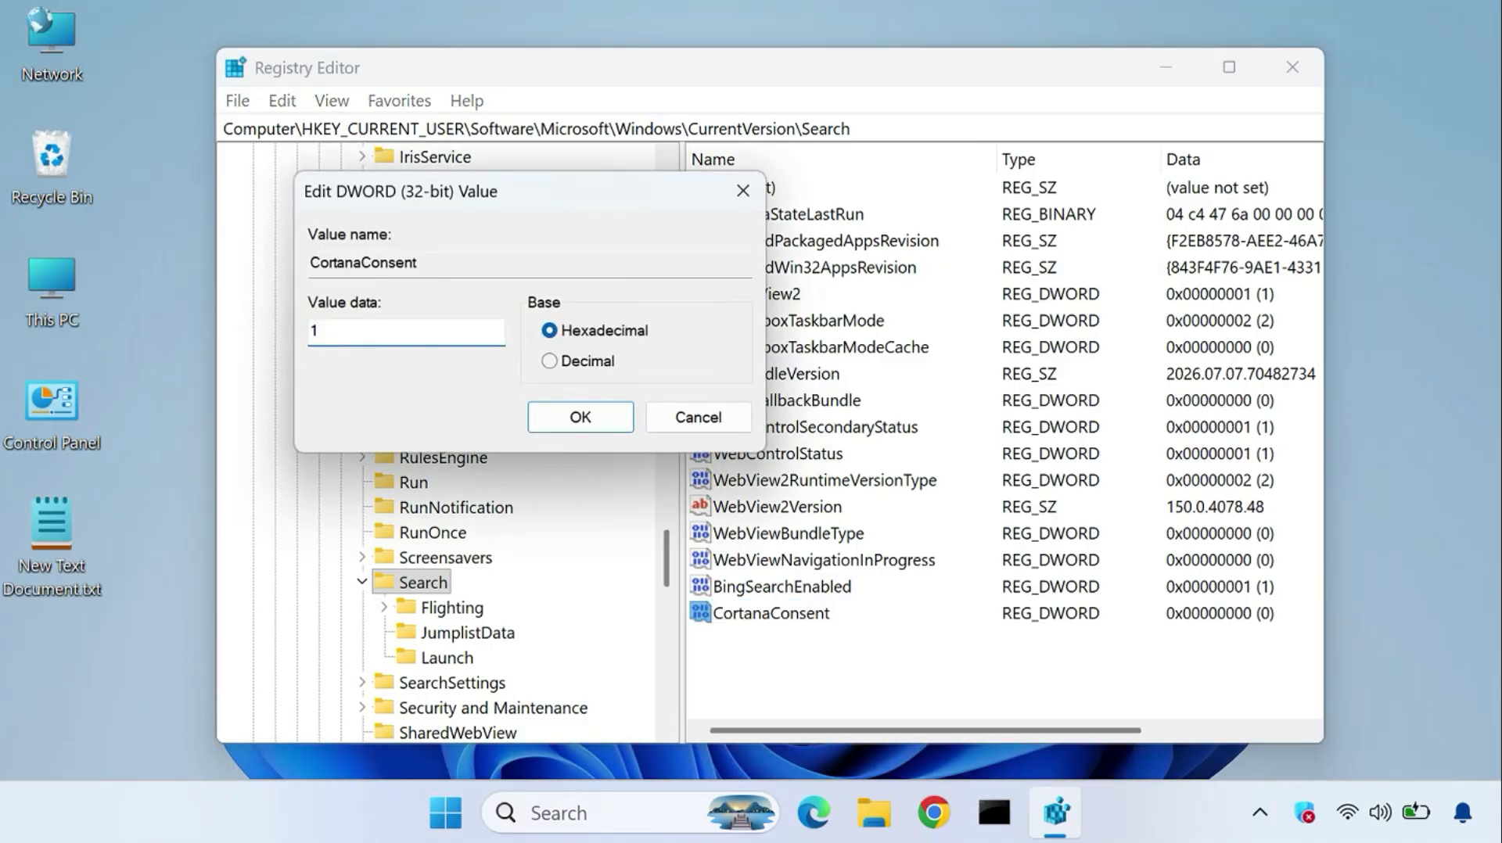
left_click(563, 421)
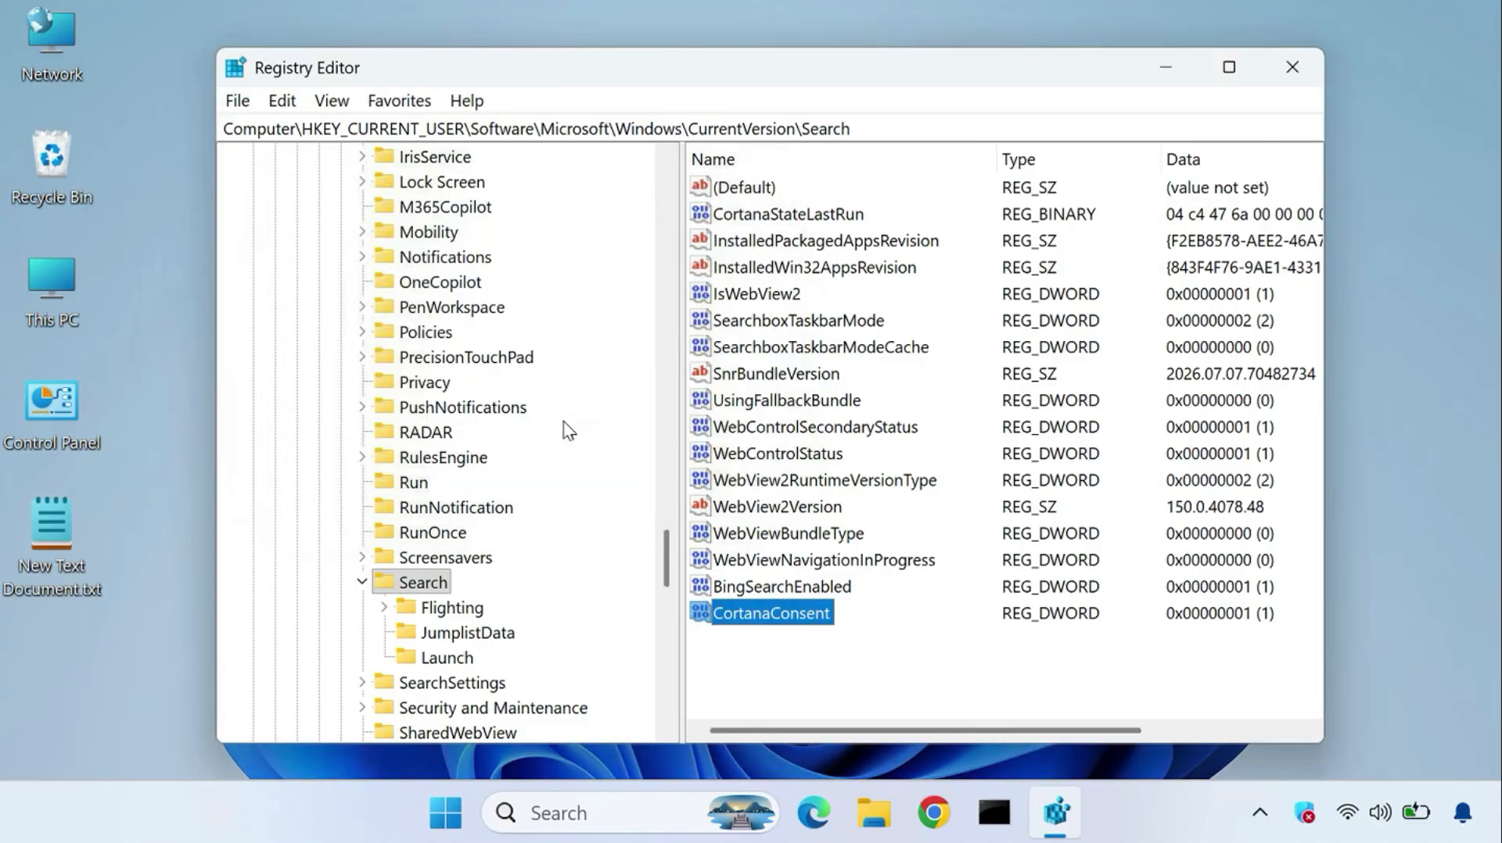
left_click(782, 649)
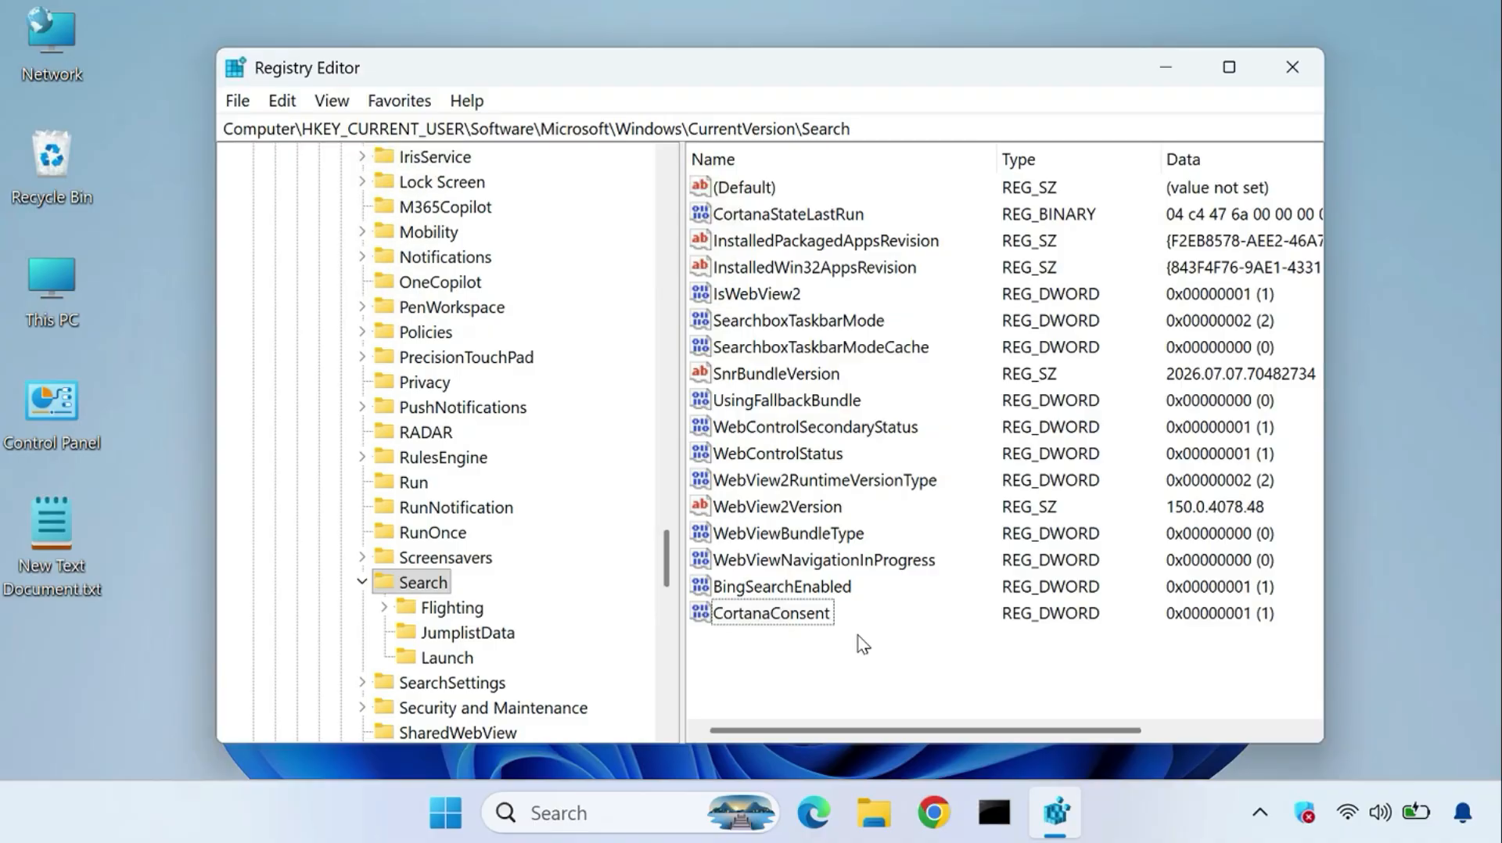
left_click(1146, 79)
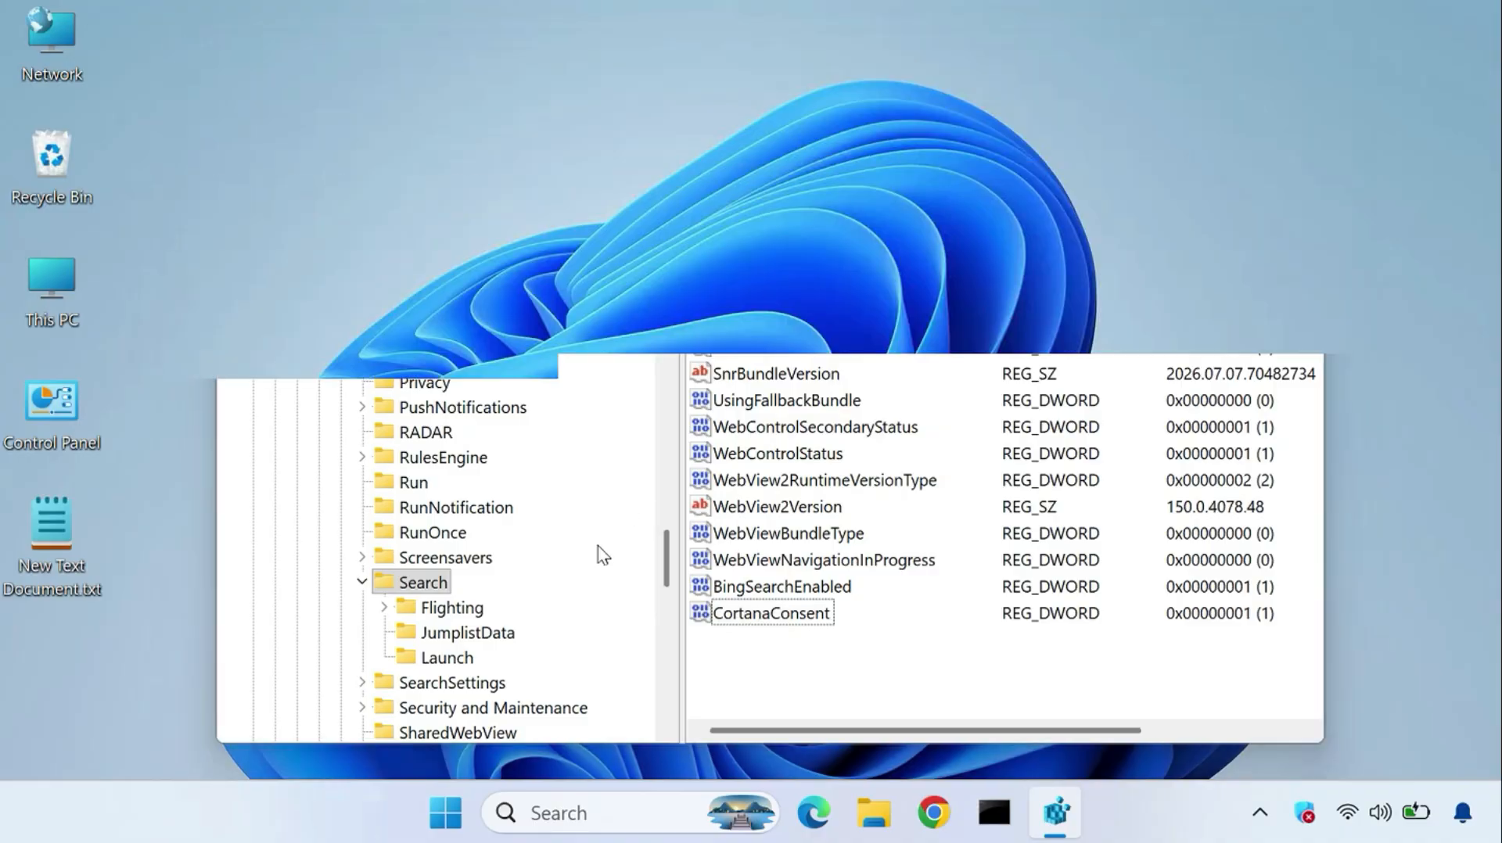
Step: Search for cmd, open Command Prompt as administrator and run the system file check sfc /scannow
left_click(463, 806)
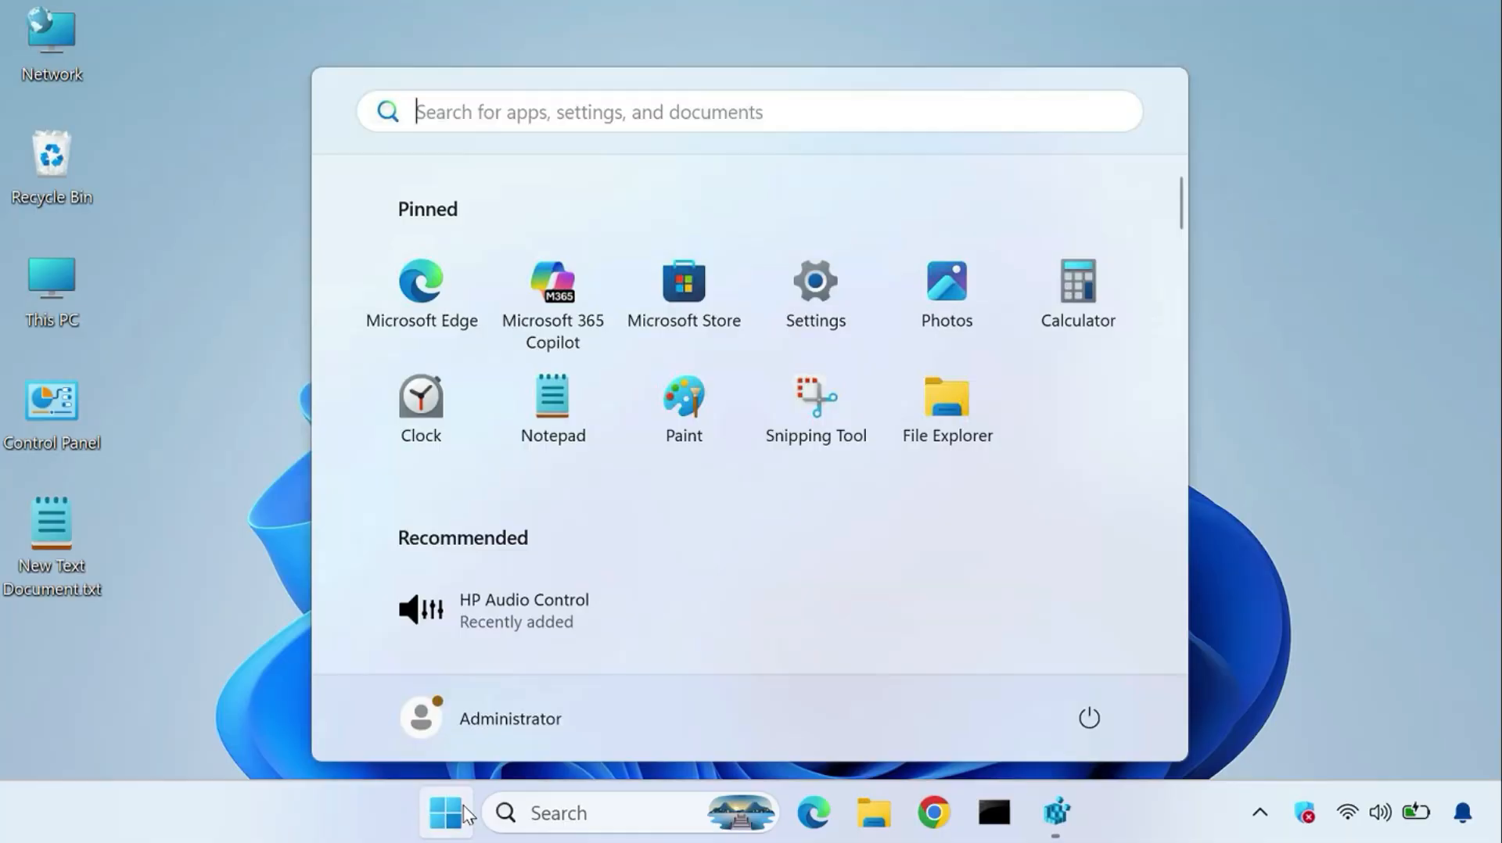
type("cmd")
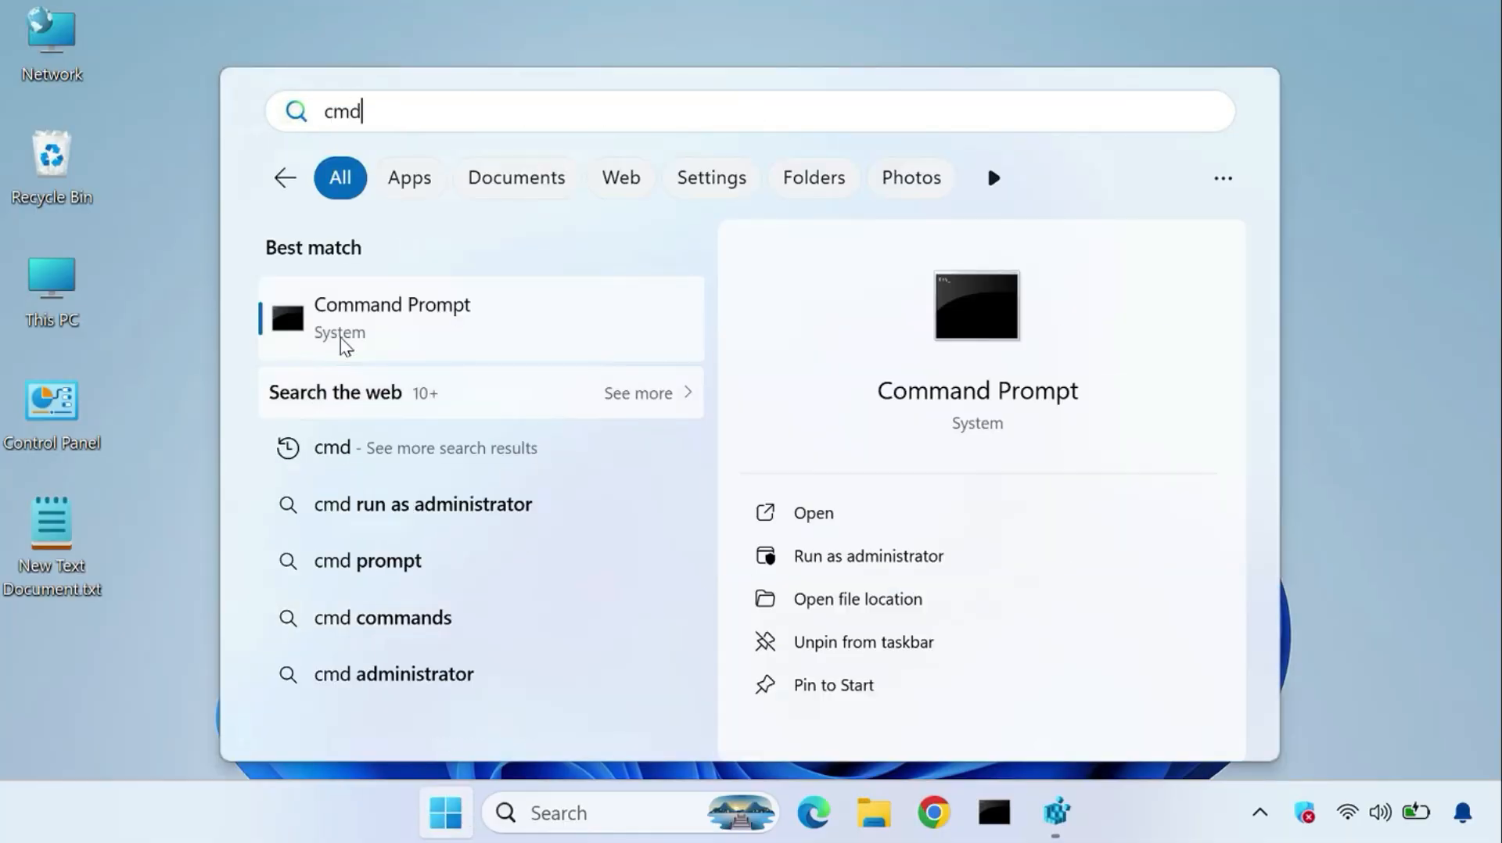
right_click(412, 336)
left_click(521, 367)
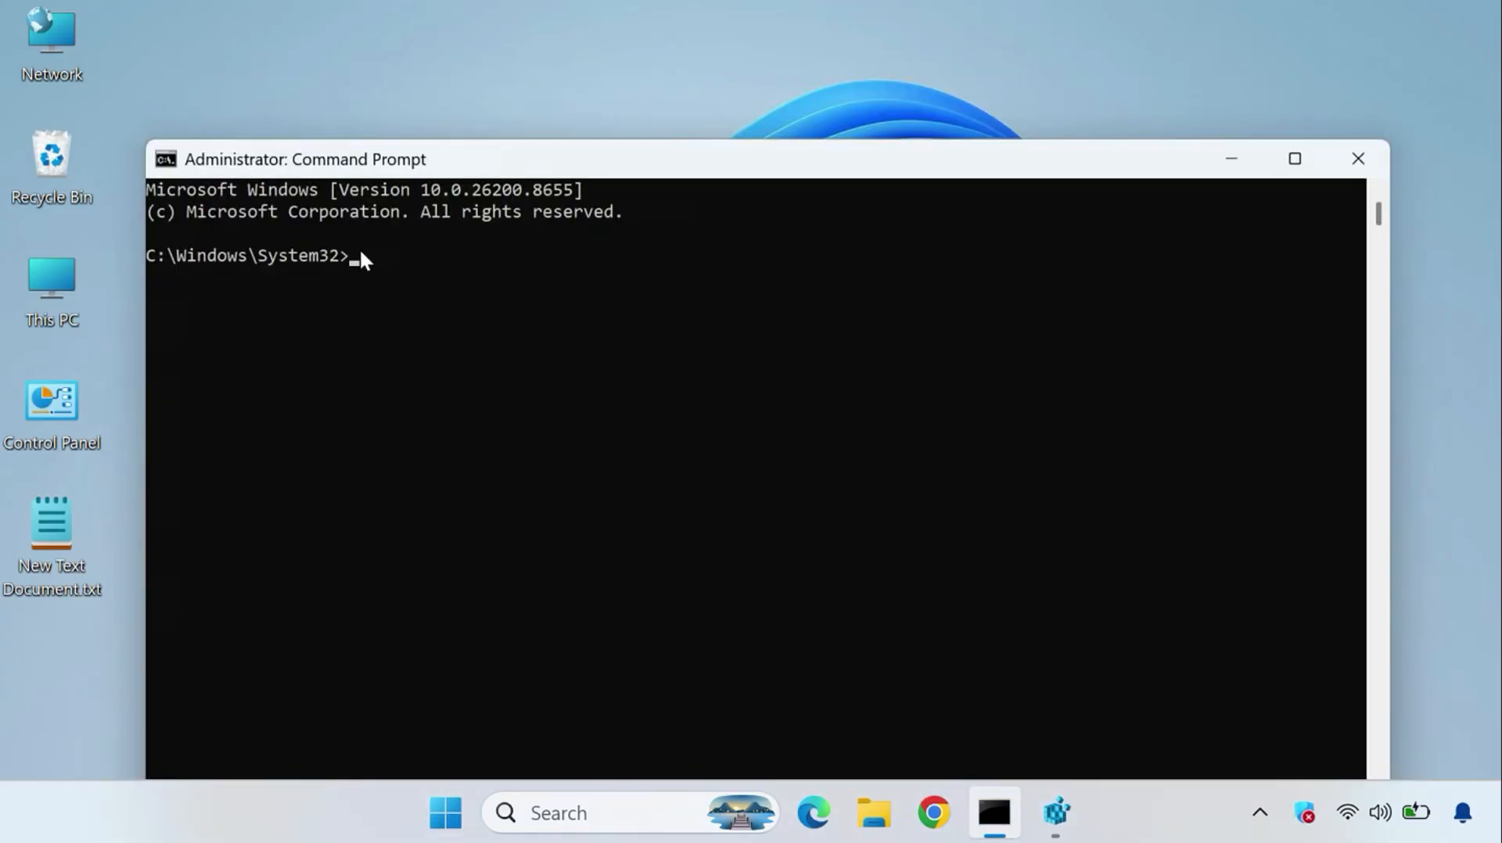
type("sfc /scannow")
key("Return")
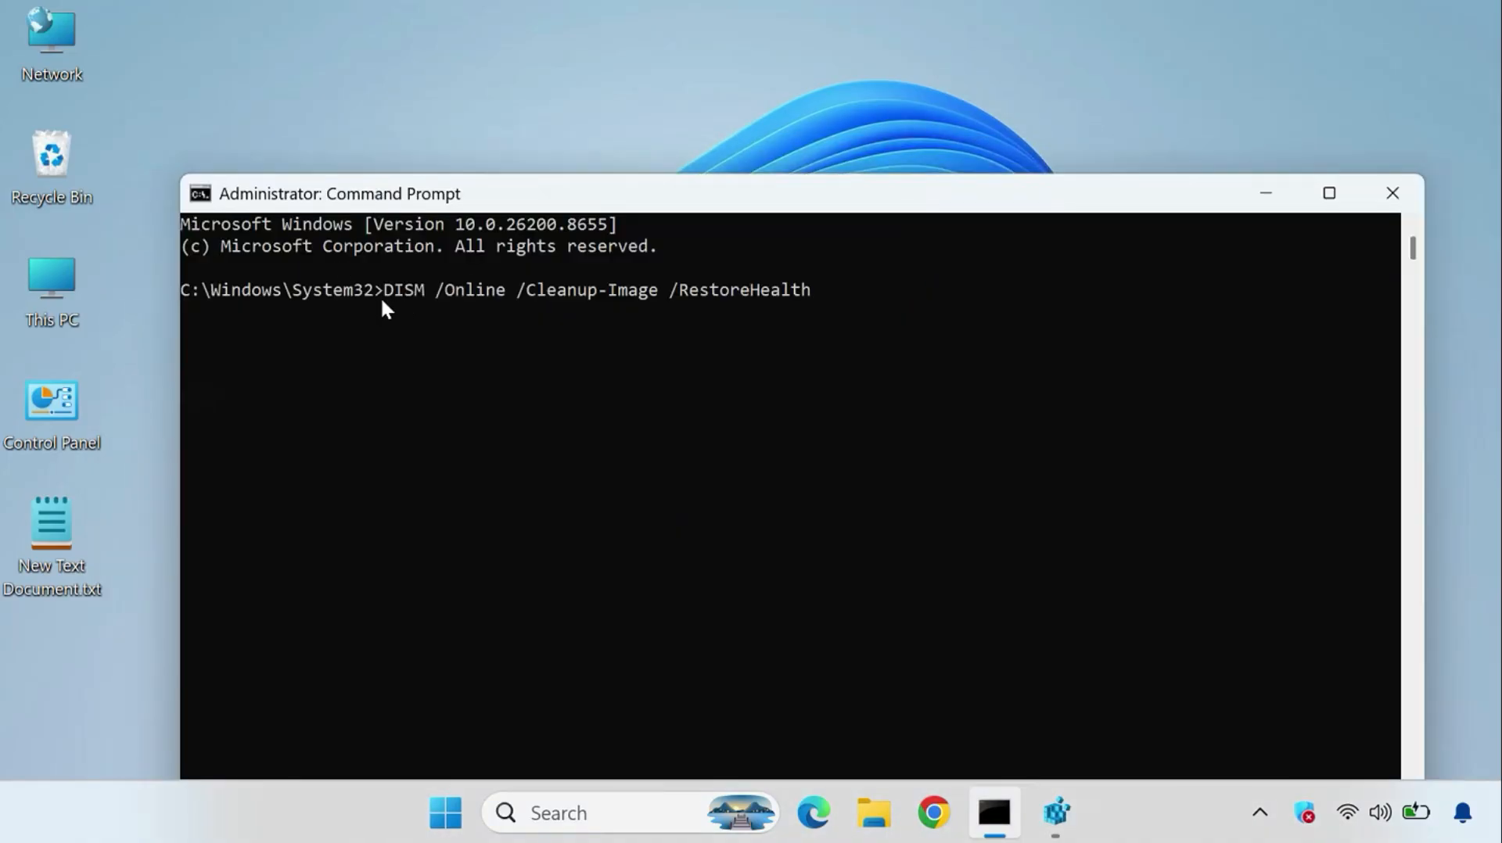
Step: Run DISM /Online /Cleanup-Image /RestoreHealth in the administrator Command Prompt to repair the Windows image
left_click_drag(823, 291, 387, 290)
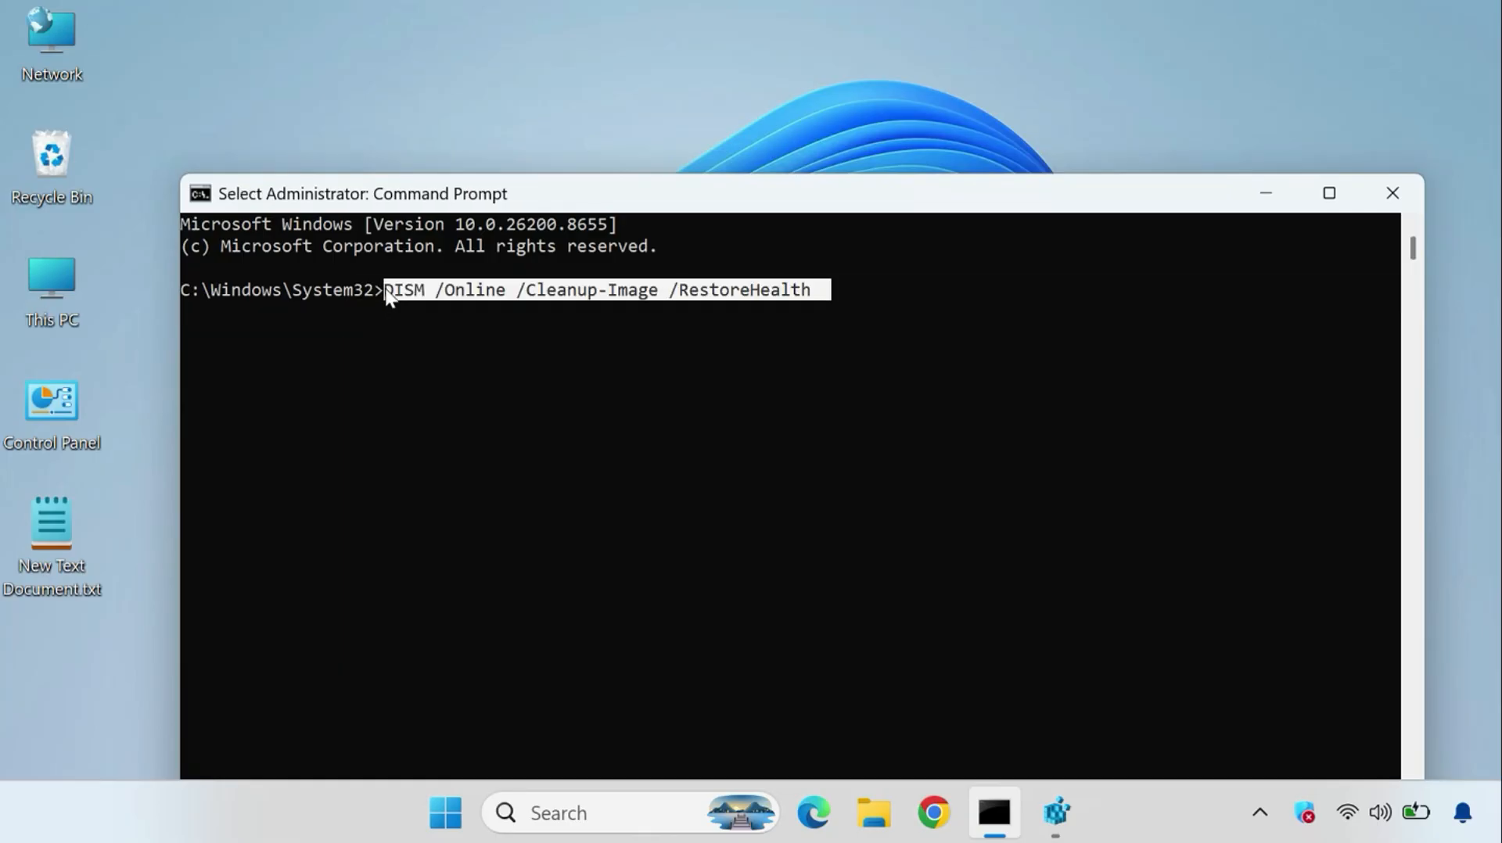
key("Return")
key("Return")
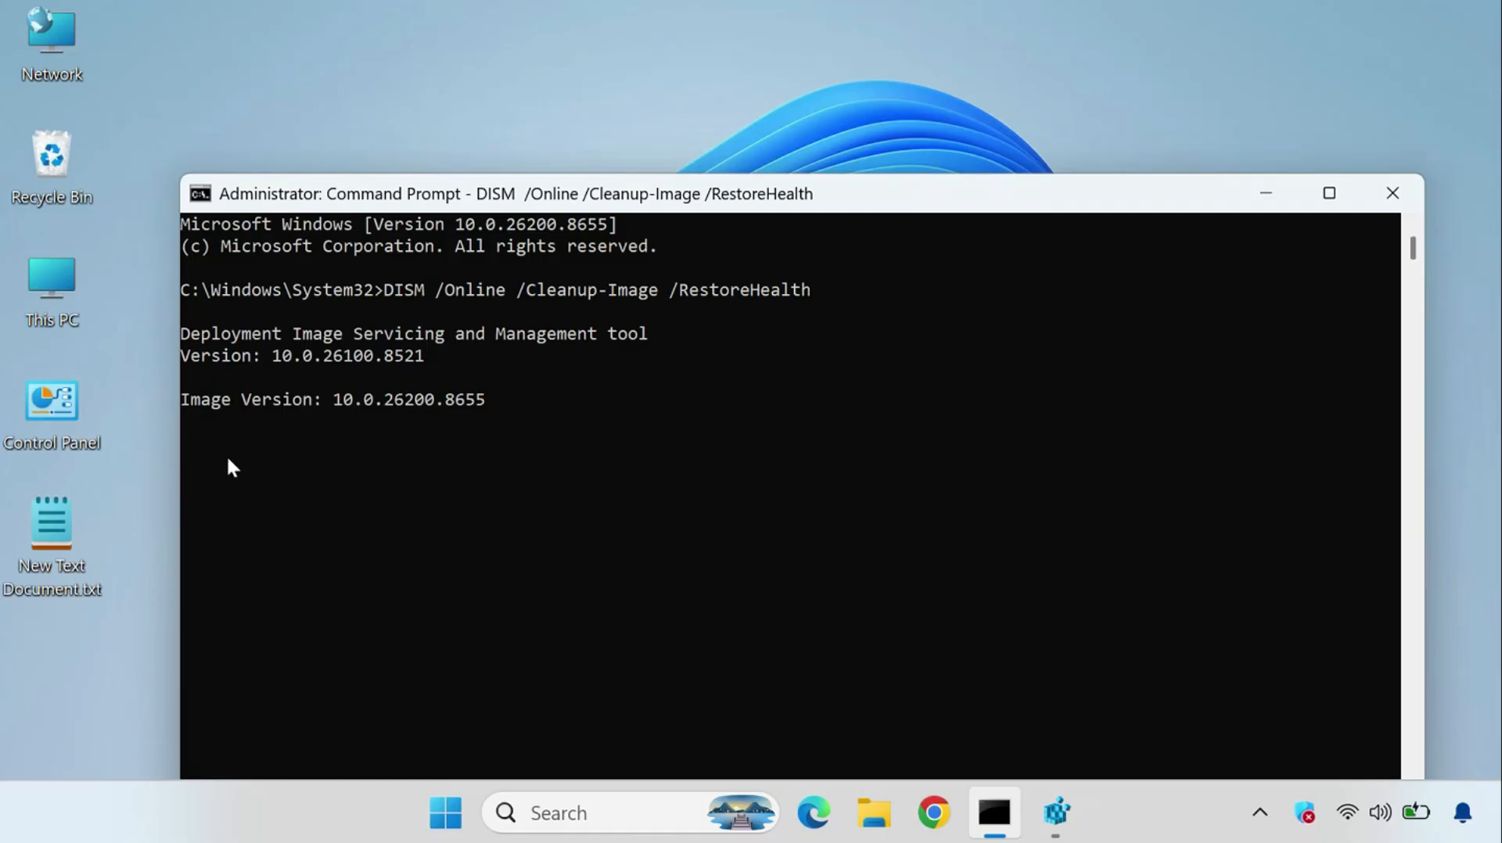